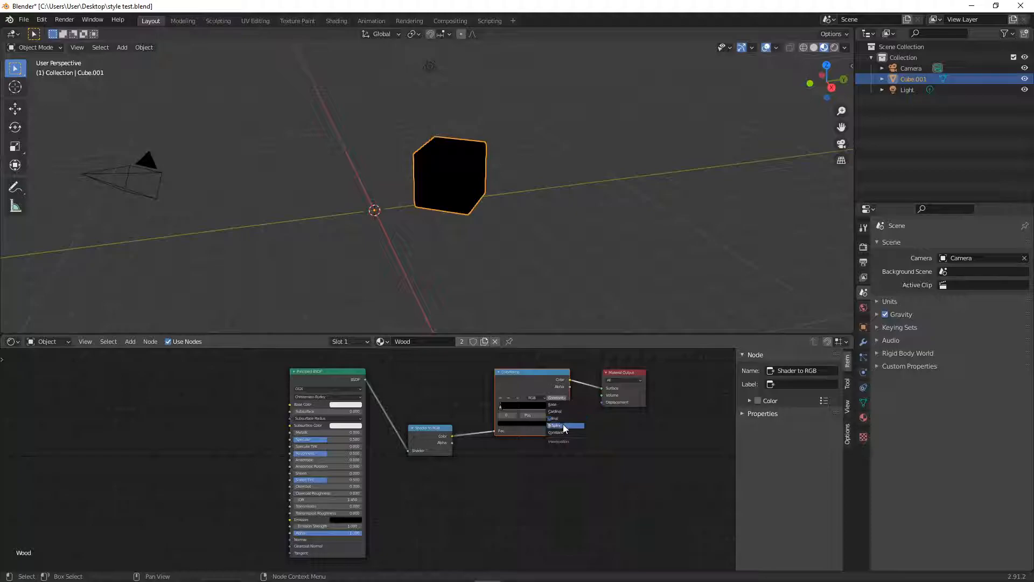
# - Set the ColorRamp interpolation of the Wood material to Ease and save the file
pyautogui.click(563, 405)
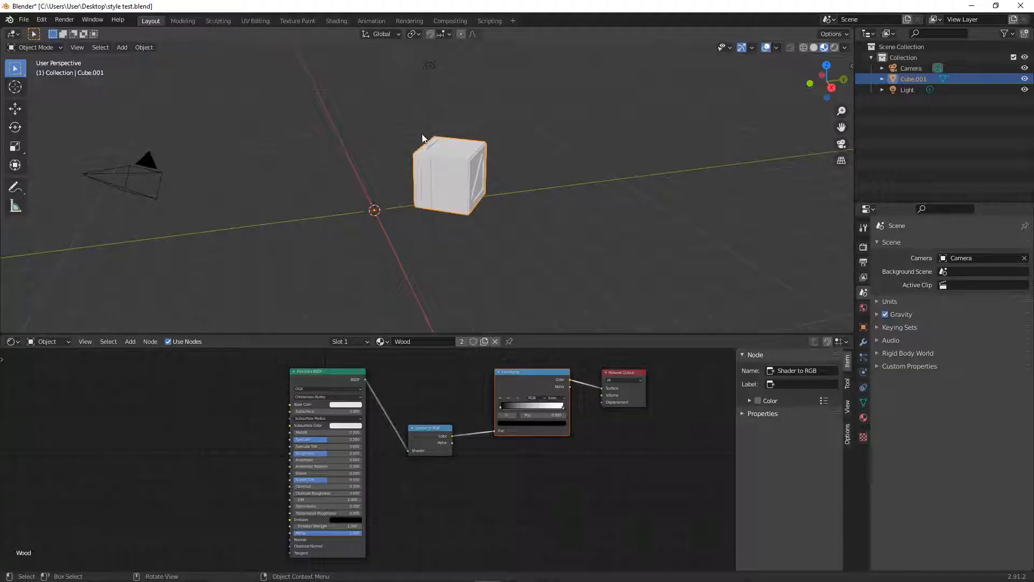
pyautogui.moveTo(477, 162); pyautogui.dragTo(439, 162, button='middle')
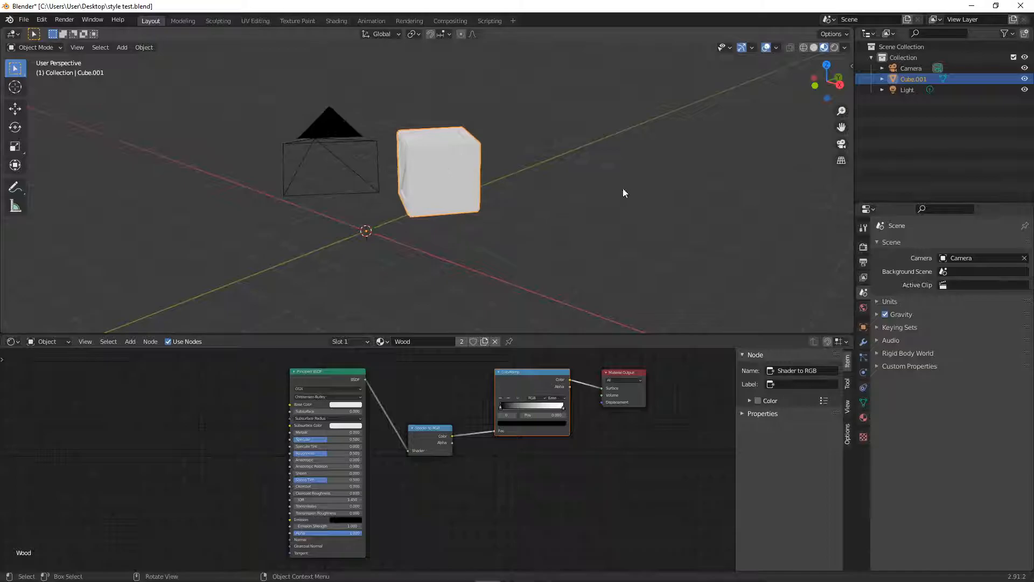
pyautogui.hotkey('ctrl', 's')
pyautogui.click(609, 176)
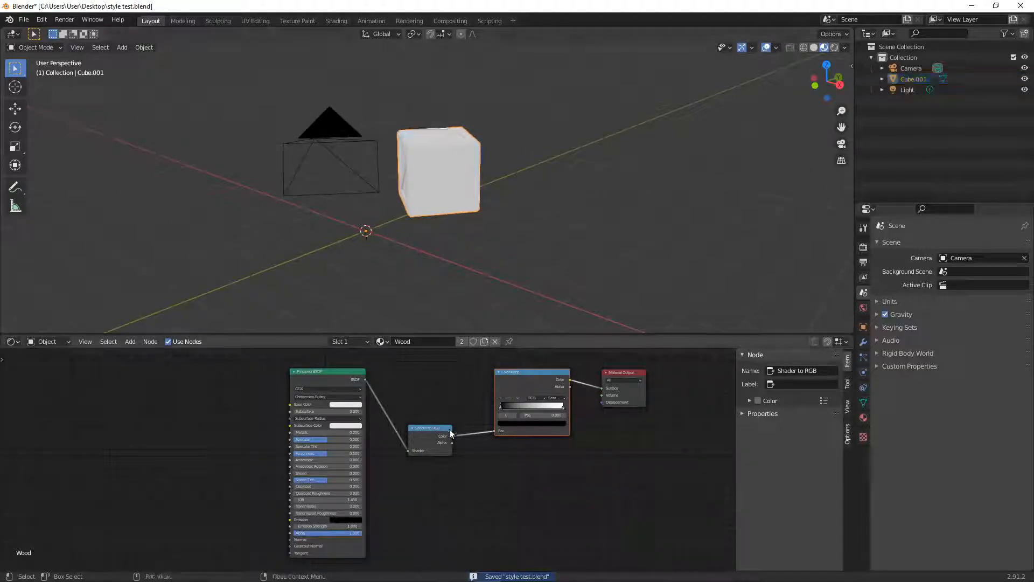
# - Display the crate in Solid viewport shading and keep the Shader Editor as the editor below it
pyautogui.click(469, 191)
pyautogui.moveTo(388, 217); pyautogui.dragTo(484, 227, button='middle')
pyautogui.moveTo(419, 196)
pyautogui.keyDown('ctrl'); pyautogui.mouseDown(button='middle')
pyautogui.moveTo(458, 152)
pyautogui.moveTo(437, 160)
pyautogui.moveTo(380, 117)
pyautogui.moveTo(413, 52)
pyautogui.moveTo(466, 171)
pyautogui.moveTo(451, 152)
pyautogui.moveTo(458, 161)
pyautogui.moveTo(468, 140)
pyautogui.moveTo(457, 164)
pyautogui.mouseUp(button='middle'); pyautogui.keyUp('ctrl')
pyautogui.click(813, 47)
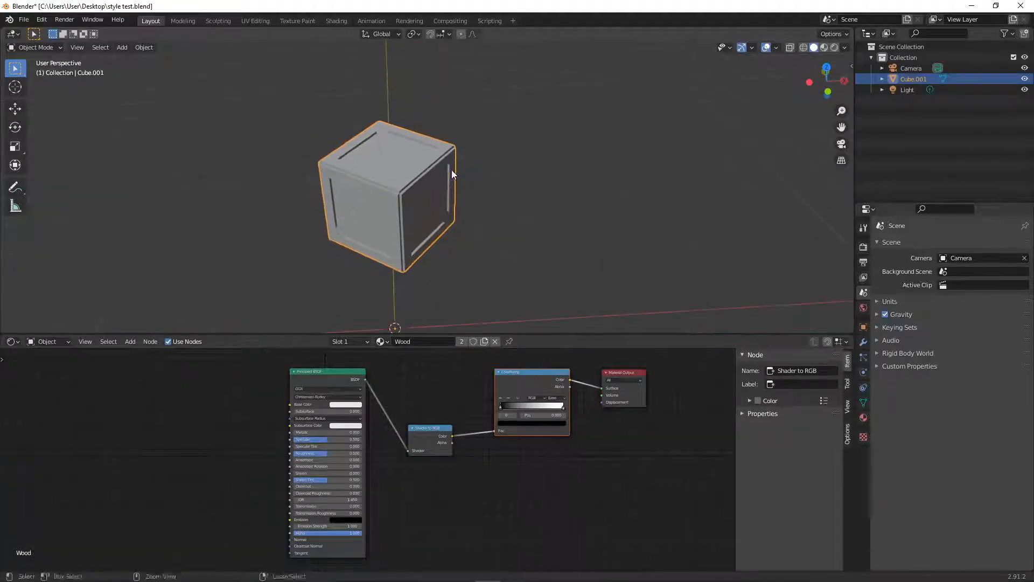
pyautogui.click(12, 340)
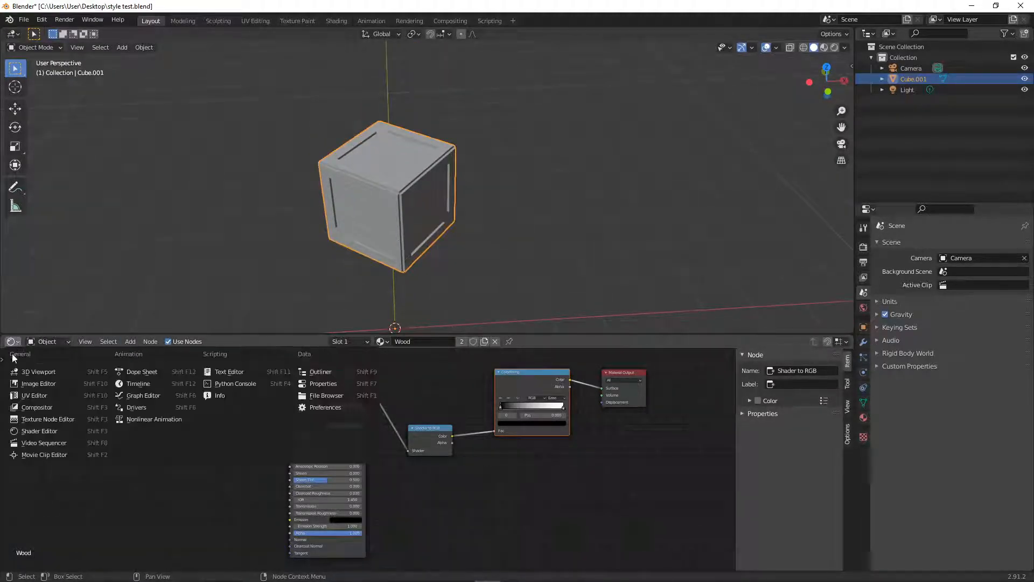
pyautogui.click(56, 432)
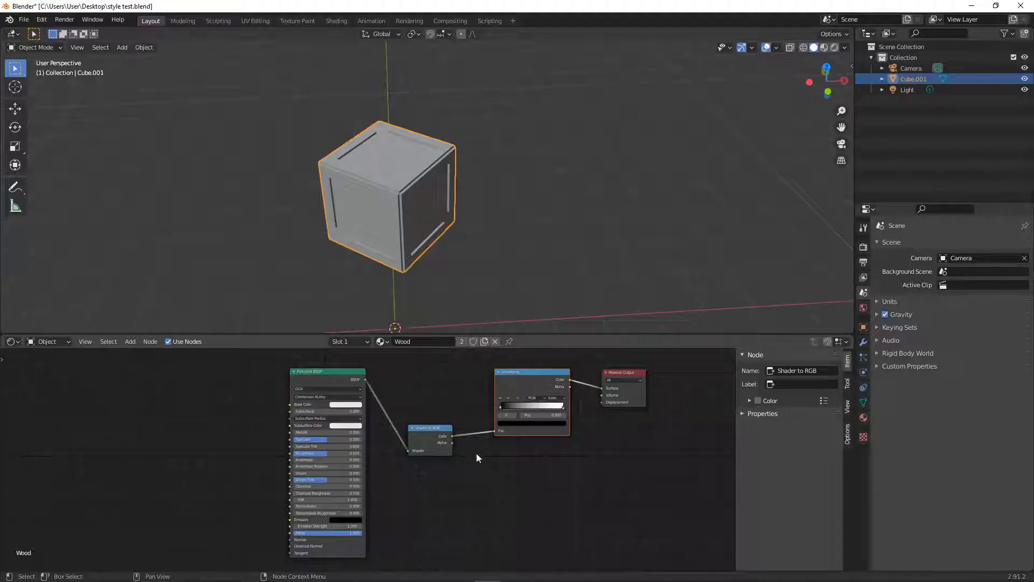
# - Tidy the Wood node layout by moving the Shader to RGB node up and the ColorRamp node closer to it
pyautogui.moveTo(431, 426); pyautogui.dragTo(436, 398)
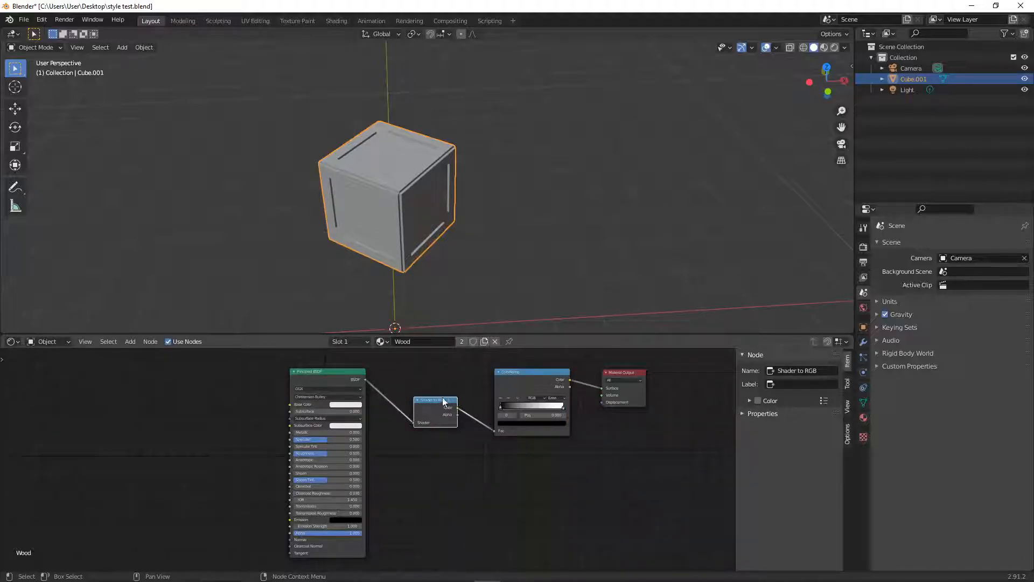
pyautogui.moveTo(523, 373); pyautogui.dragTo(510, 373)
pyautogui.keyDown('ctrl'); pyautogui.moveTo(583, 387); pyautogui.dragTo(526, 509, button='middle'); pyautogui.keyUp('ctrl')
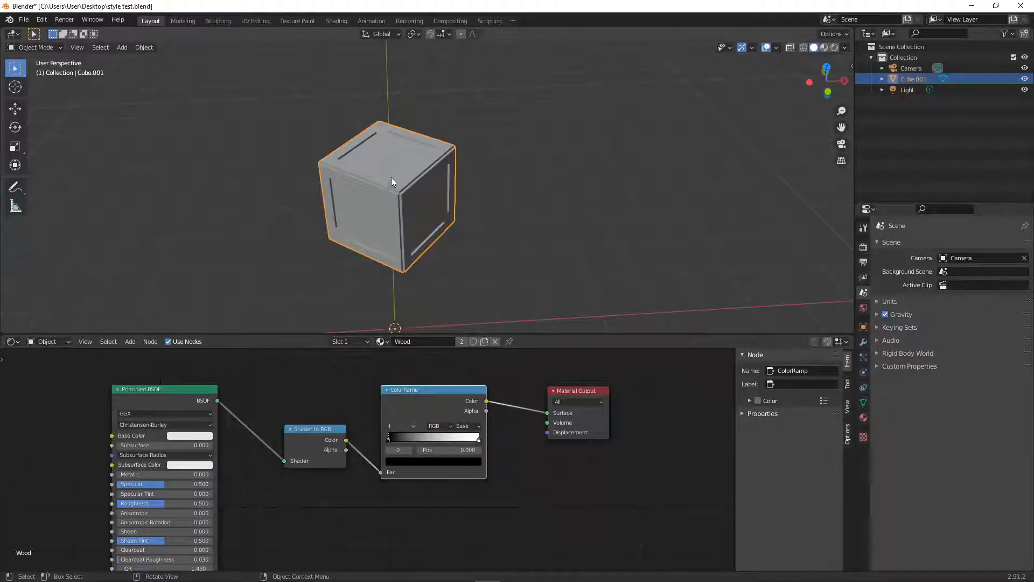
# - Set the ColorRamp interpolation to Constant and move the white stop to about 0.195
pyautogui.click(477, 426)
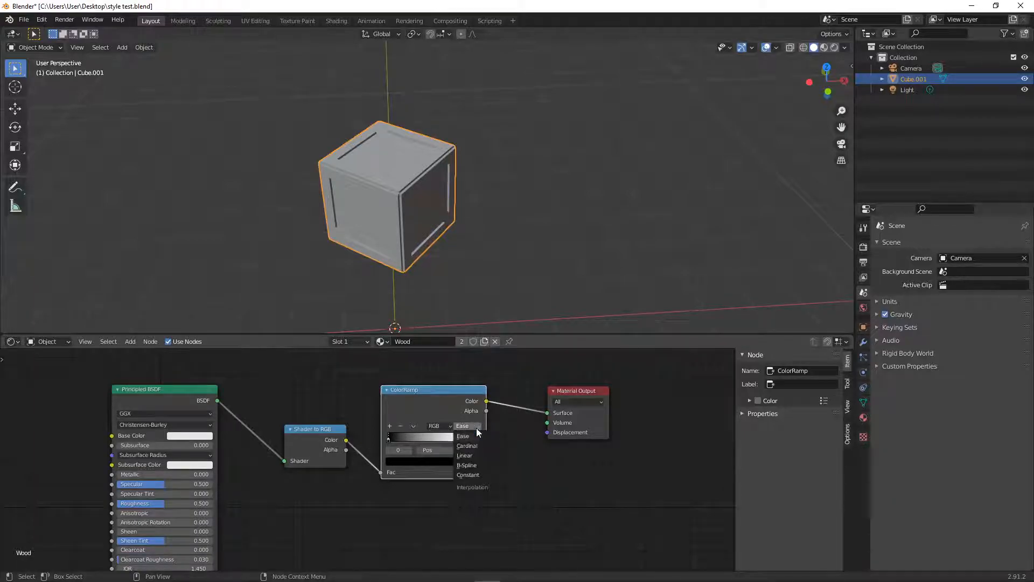
pyautogui.click(473, 474)
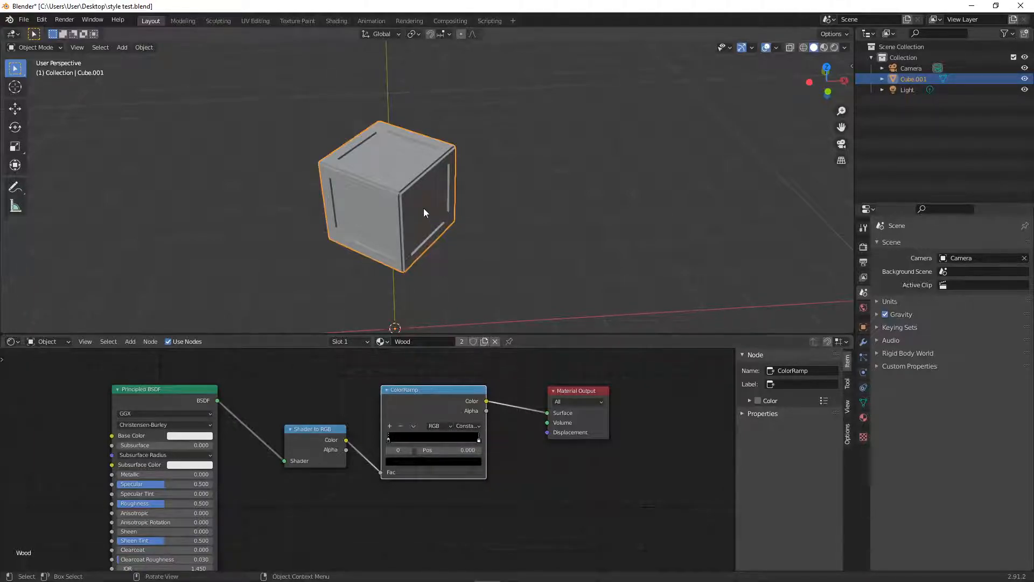
pyautogui.moveTo(479, 437); pyautogui.dragTo(405, 444)
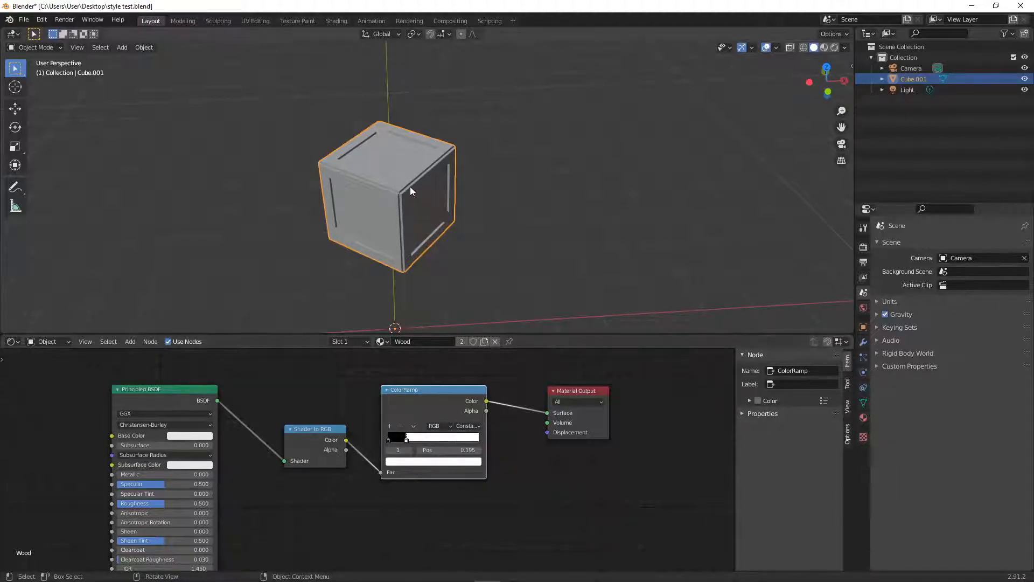
# - Display the crate in Material Preview shading and move the ColorRamp's white stop to about 0.641
pyautogui.click(824, 48)
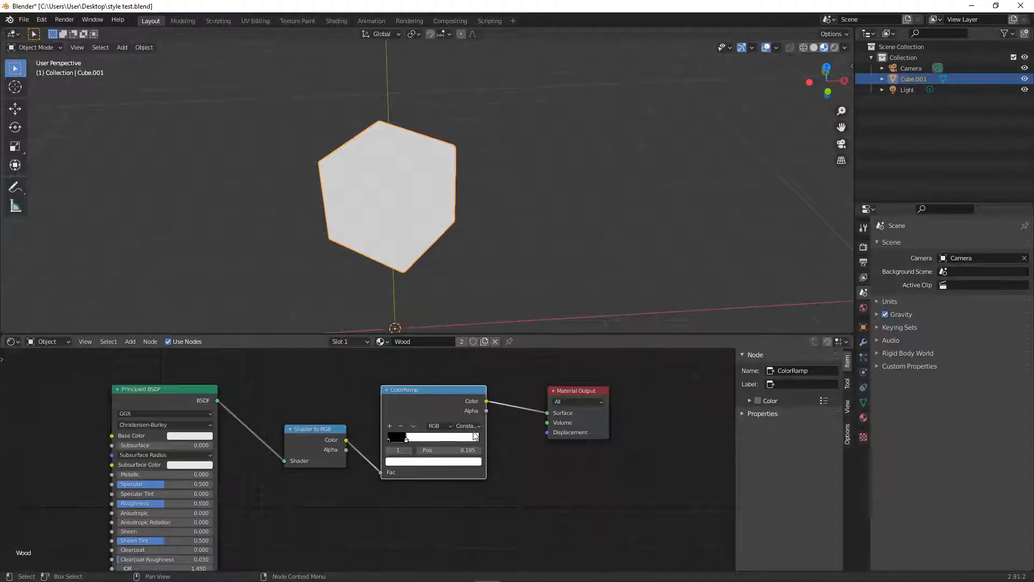
pyautogui.keyDown('ctrl'); pyautogui.moveTo(393, 194); pyautogui.dragTo(422, 170, button='middle'); pyautogui.keyUp('ctrl')
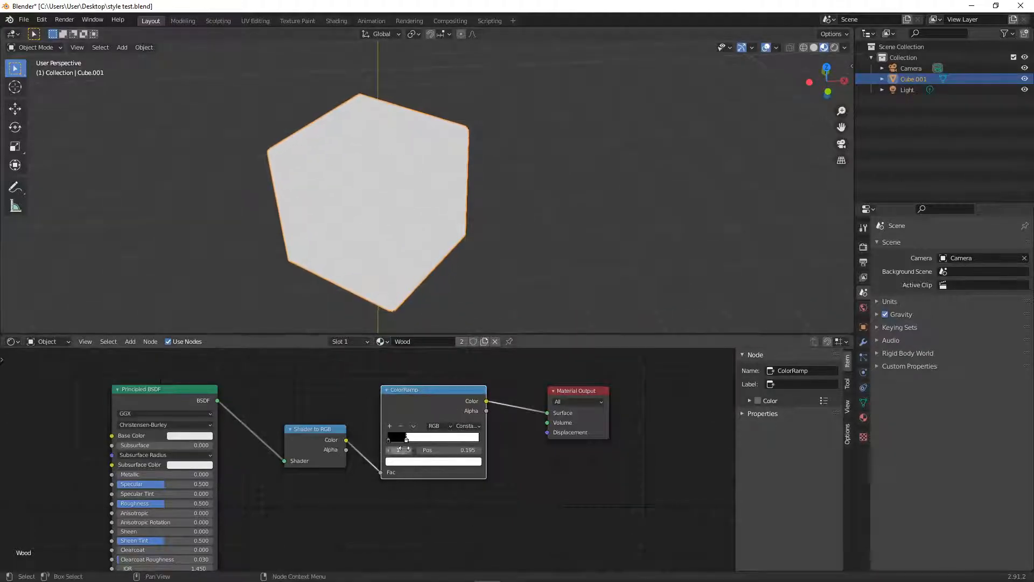
pyautogui.moveTo(406, 439); pyautogui.dragTo(448, 440)
pyautogui.scroll(-5, 431, 221)
pyautogui.keyDown('ctrl'); pyautogui.moveTo(431, 222); pyautogui.dragTo(501, 137, button='middle'); pyautogui.keyUp('ctrl')
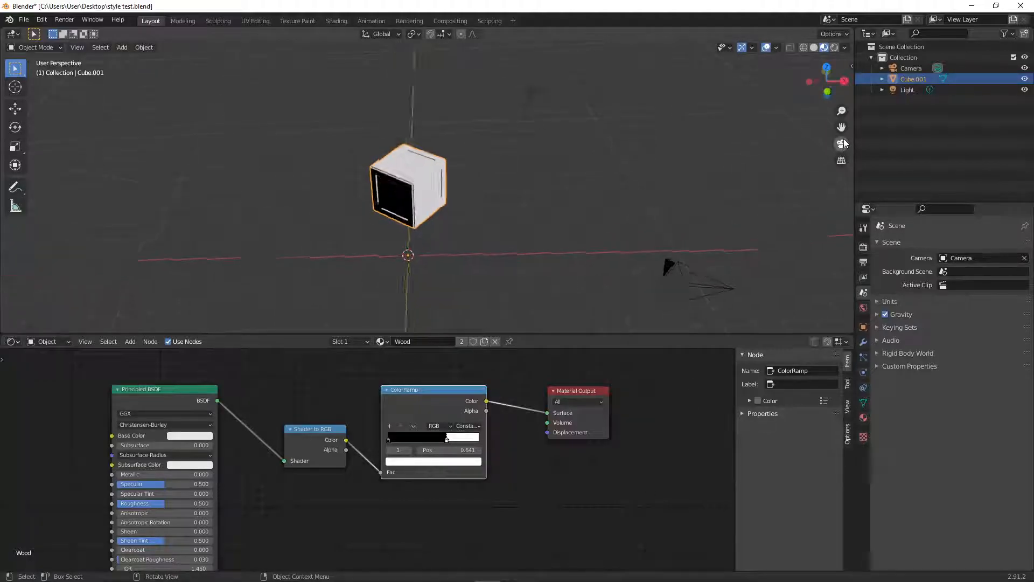
# - Look through the camera, lock it to the view to frame the crate centrally with two sides showing, and unlock it
pyautogui.click(840, 146)
pyautogui.keyDown('shift'); pyautogui.moveTo(502, 126); pyautogui.dragTo(509, 105, button='middle'); pyautogui.keyUp('shift')
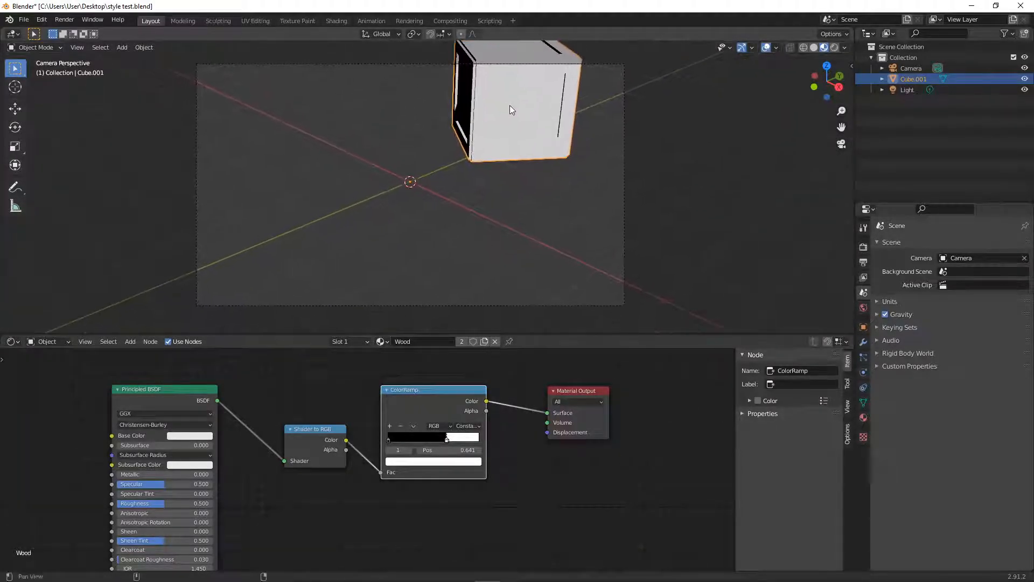
pyautogui.press('n')
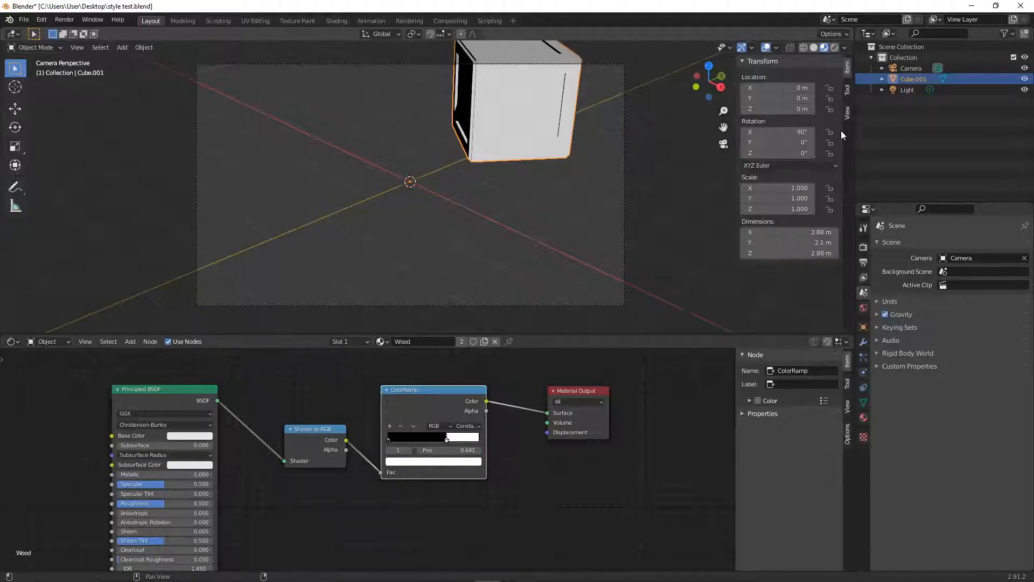
pyautogui.click(847, 113)
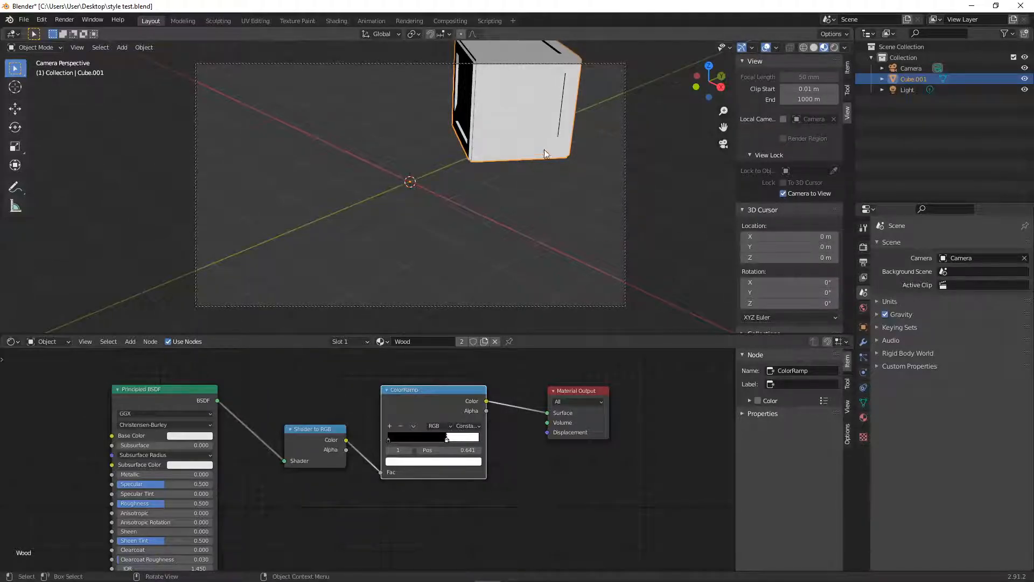
pyautogui.keyDown('shift'); pyautogui.moveTo(525, 119); pyautogui.dragTo(341, 193, button='middle'); pyautogui.keyUp('shift')
pyautogui.moveTo(369, 192); pyautogui.dragTo(425, 183, button='middle')
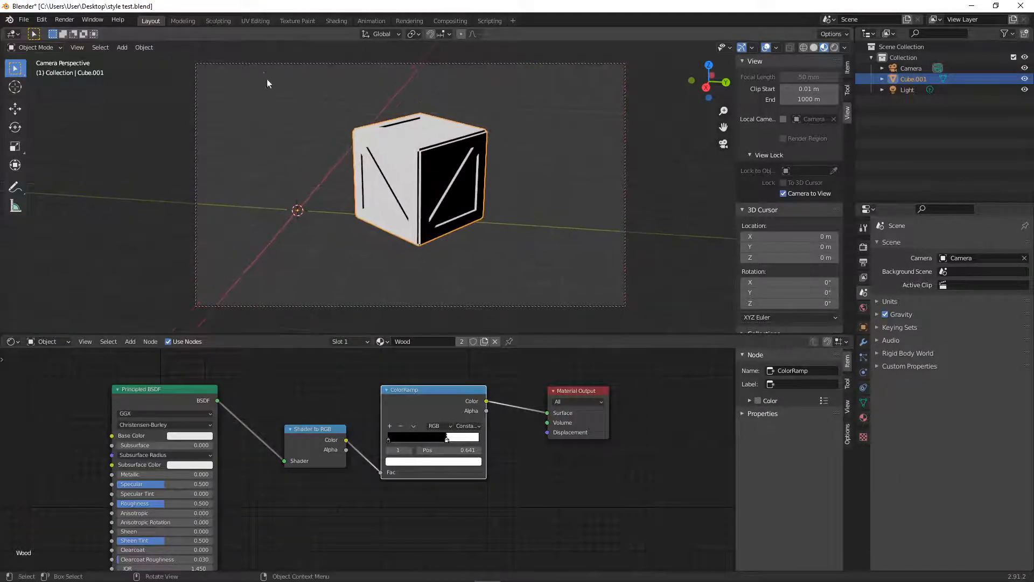
pyautogui.keyDown('ctrl'); pyautogui.moveTo(436, 129); pyautogui.dragTo(436, 132, button='middle'); pyautogui.keyUp('ctrl')
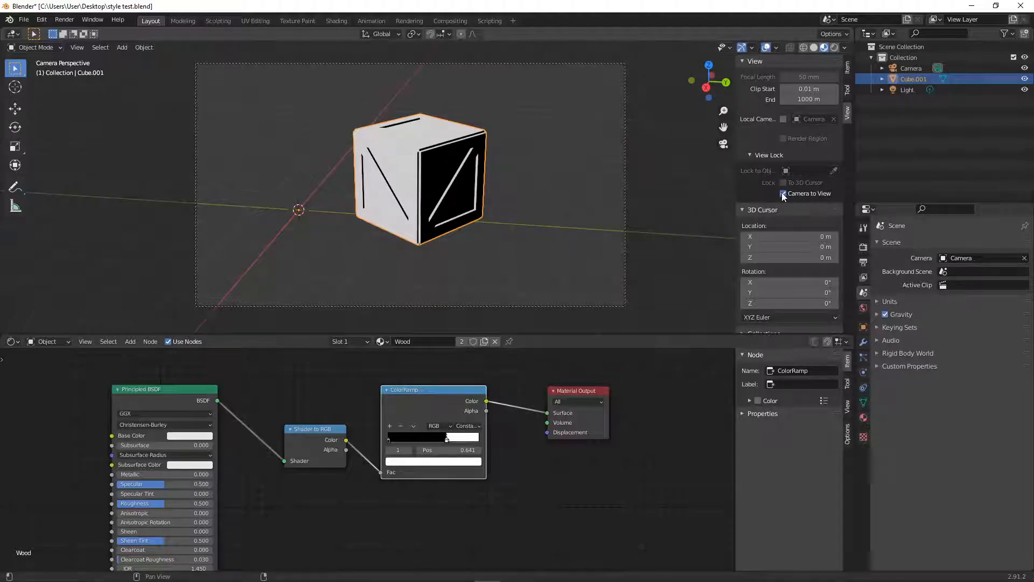
pyautogui.click(783, 193)
# - Move the scene light slightly left and down as seen through the camera
pyautogui.scroll(-3, 403, 170)
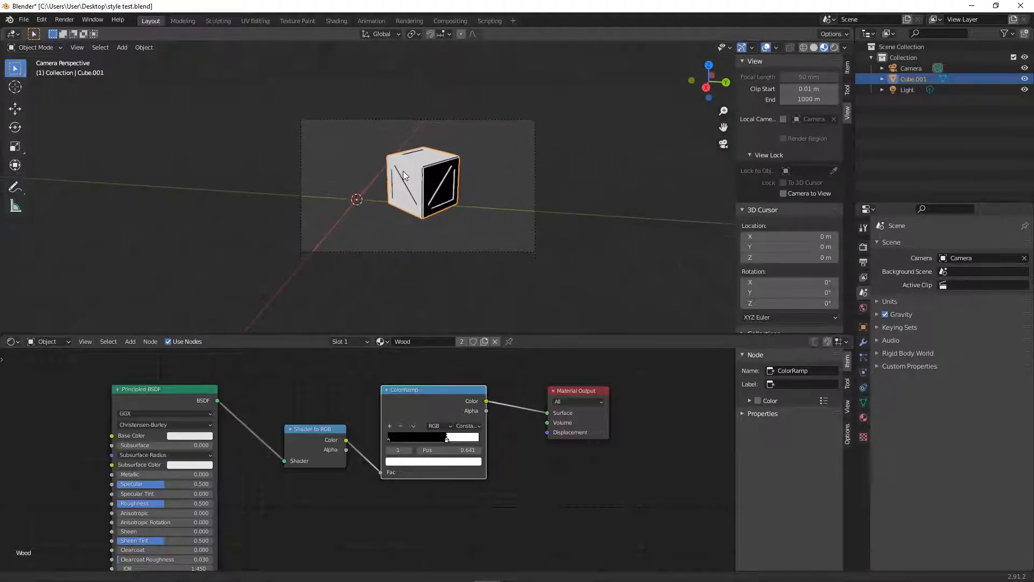
pyautogui.click(326, 54)
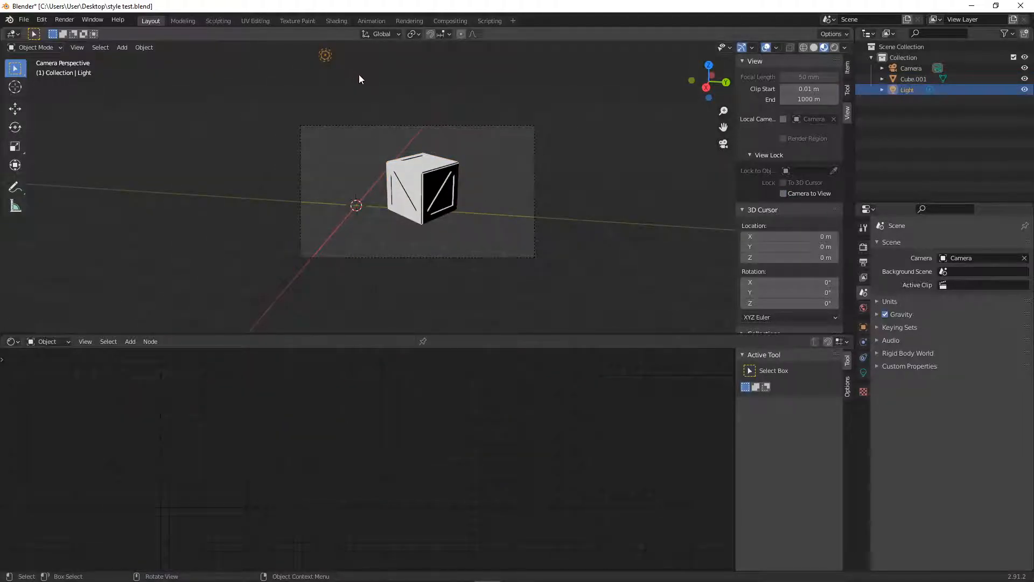
pyautogui.press('g')
pyautogui.click(318, 78)
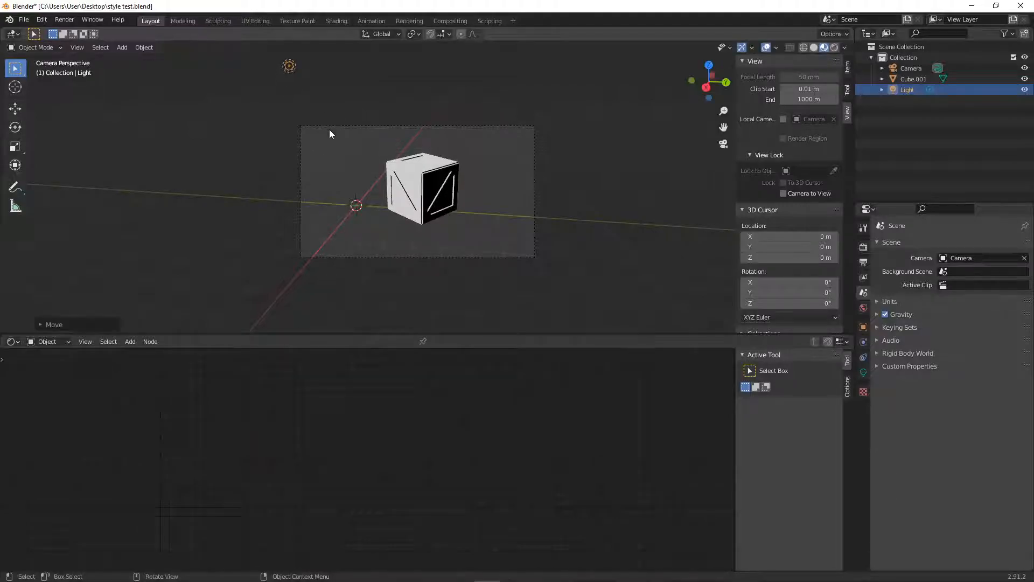
# - Add a dark grey stop to the crate's ColorRamp between black and white and place it at about 0.166
pyautogui.click(439, 182)
pyautogui.keyDown('ctrl'); pyautogui.moveTo(422, 444); pyautogui.dragTo(561, 429, button='middle'); pyautogui.keyUp('ctrl')
pyautogui.scroll(2, 504, 174)
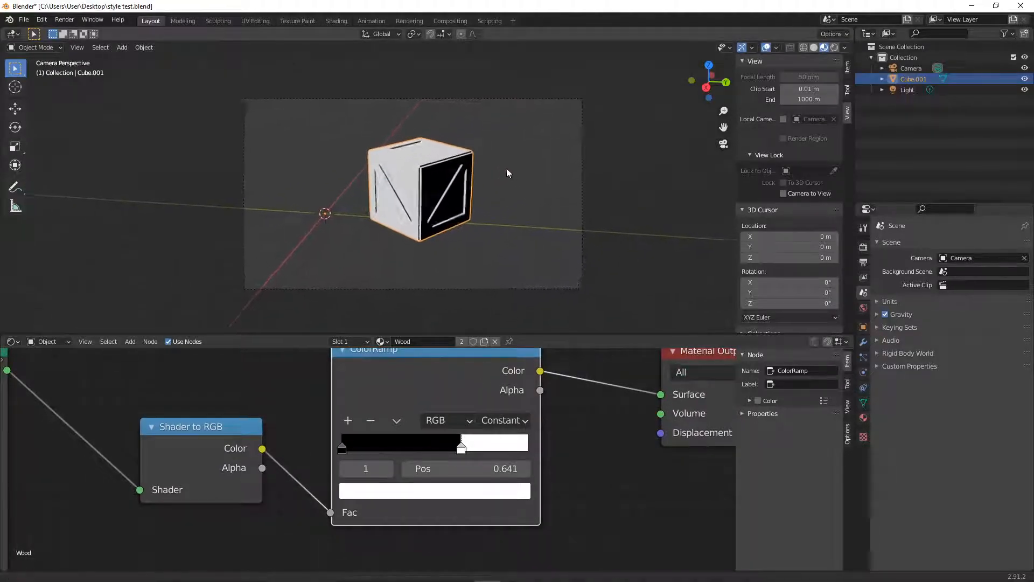
pyautogui.scroll(2, 504, 174)
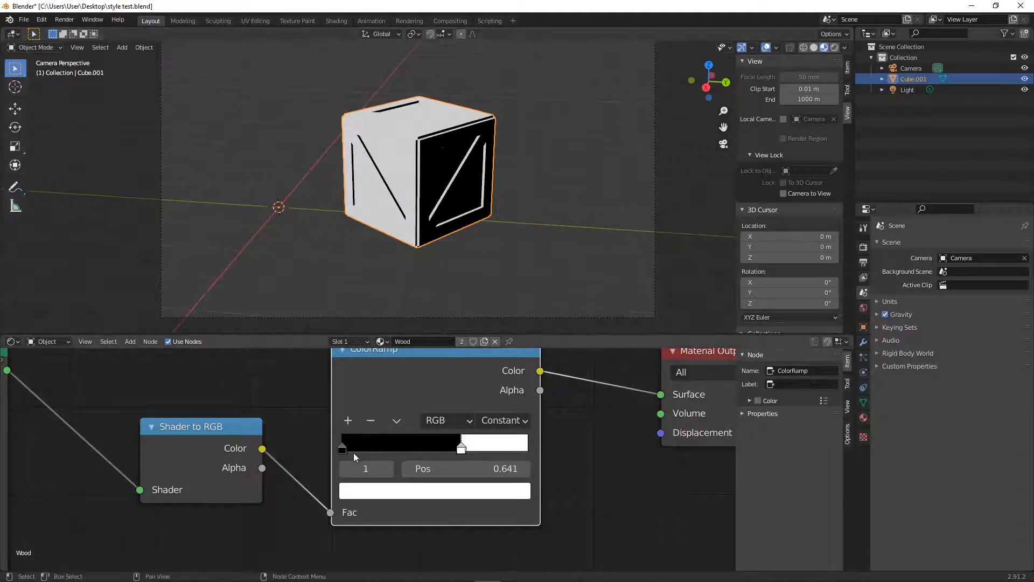
pyautogui.click(350, 420)
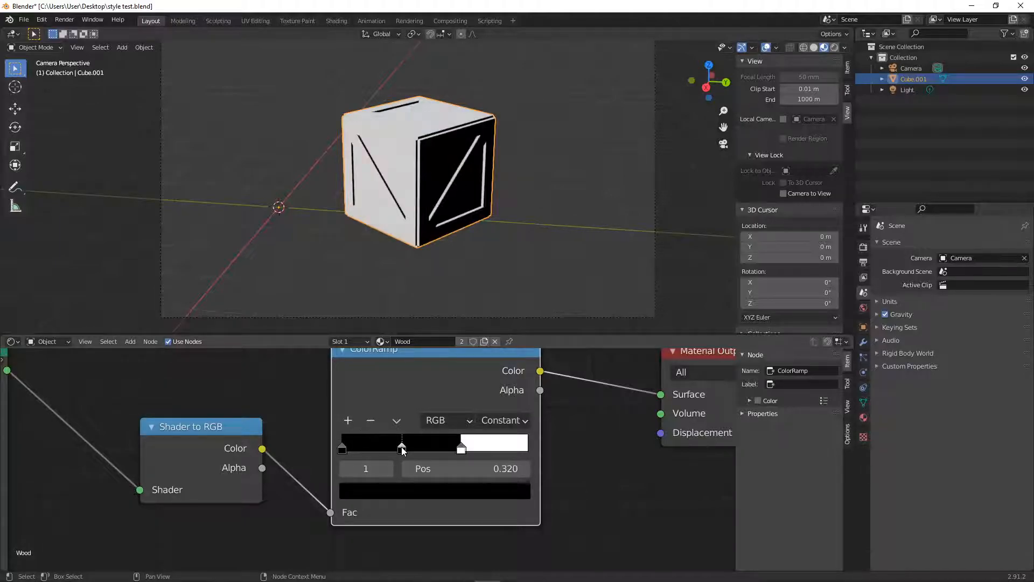
pyautogui.moveTo(402, 447); pyautogui.dragTo(397, 447)
pyautogui.click(398, 491)
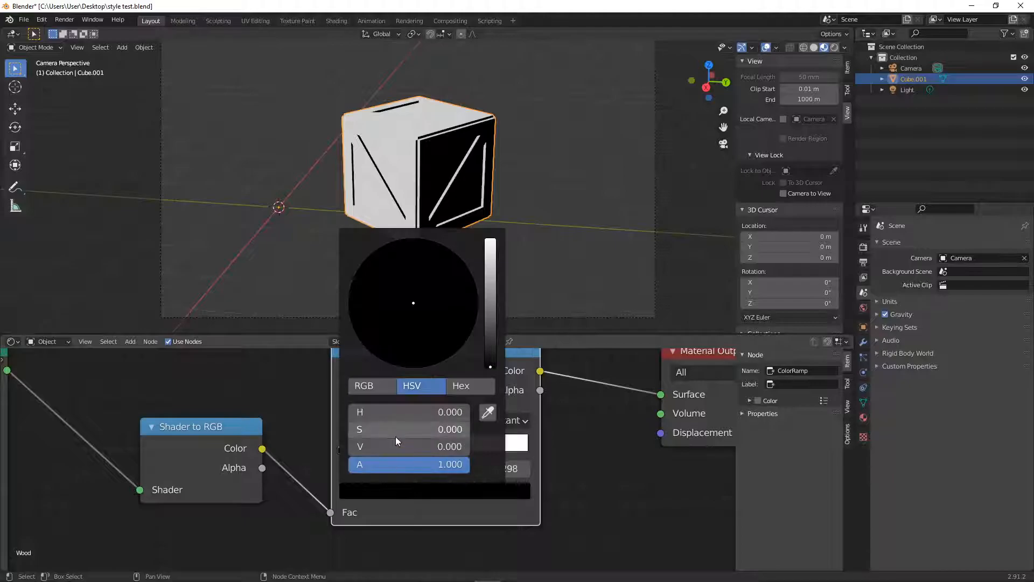
pyautogui.moveTo(491, 364)
pyautogui.mouseDown()
pyautogui.moveTo(491, 327)
pyautogui.moveTo(490, 345)
pyautogui.mouseUp()
pyautogui.click(613, 466)
pyautogui.moveTo(461, 453); pyautogui.dragTo(450, 455)
pyautogui.moveTo(391, 450); pyautogui.dragTo(367, 448)
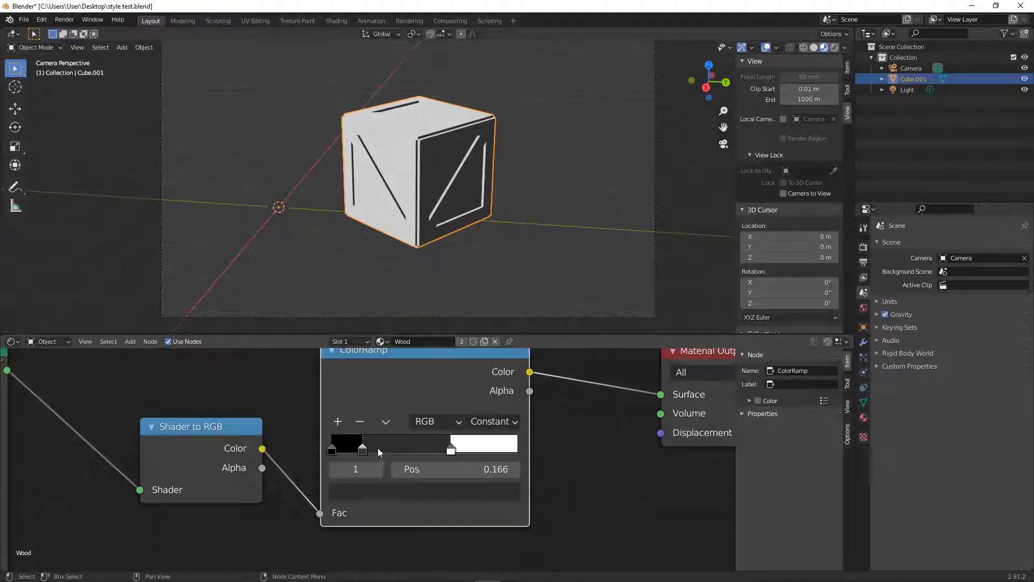
# - Add a mid-grey ColorRamp stop with value about 0.429 at position 0.424, between the dark grey and white stops
pyautogui.click(339, 421)
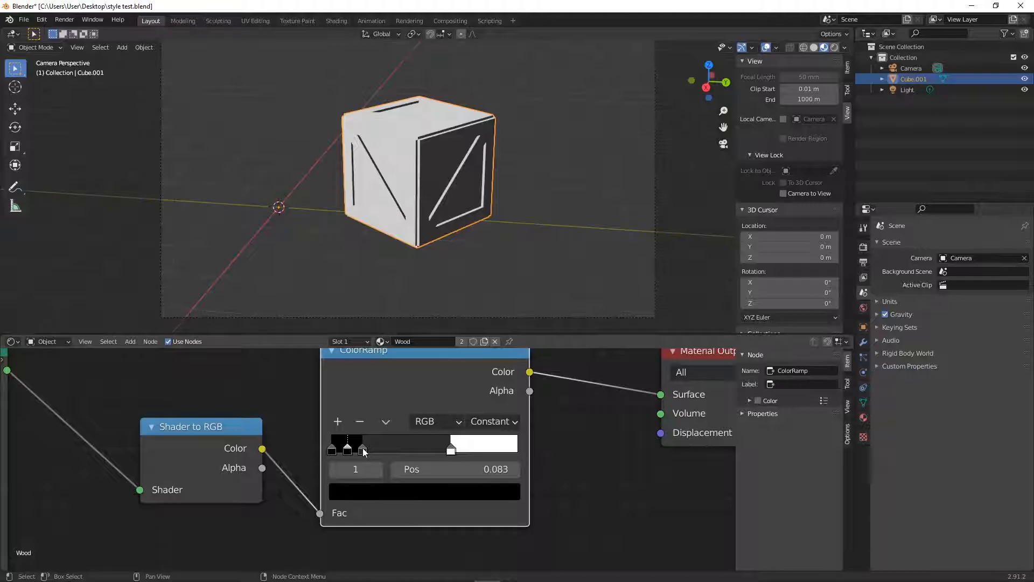
pyautogui.moveTo(348, 450); pyautogui.dragTo(411, 450)
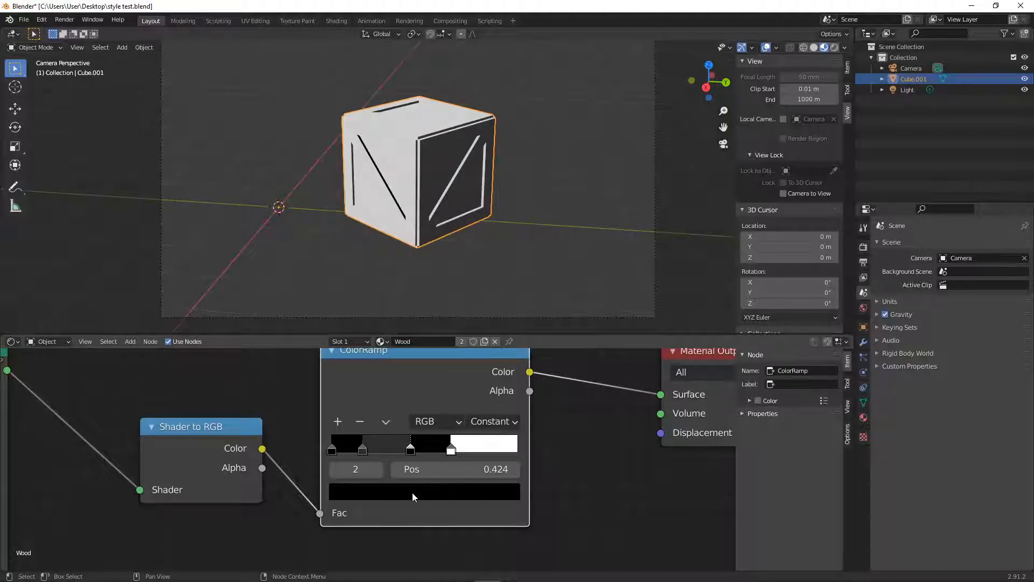
pyautogui.click(412, 492)
pyautogui.moveTo(479, 368); pyautogui.dragTo(487, 315)
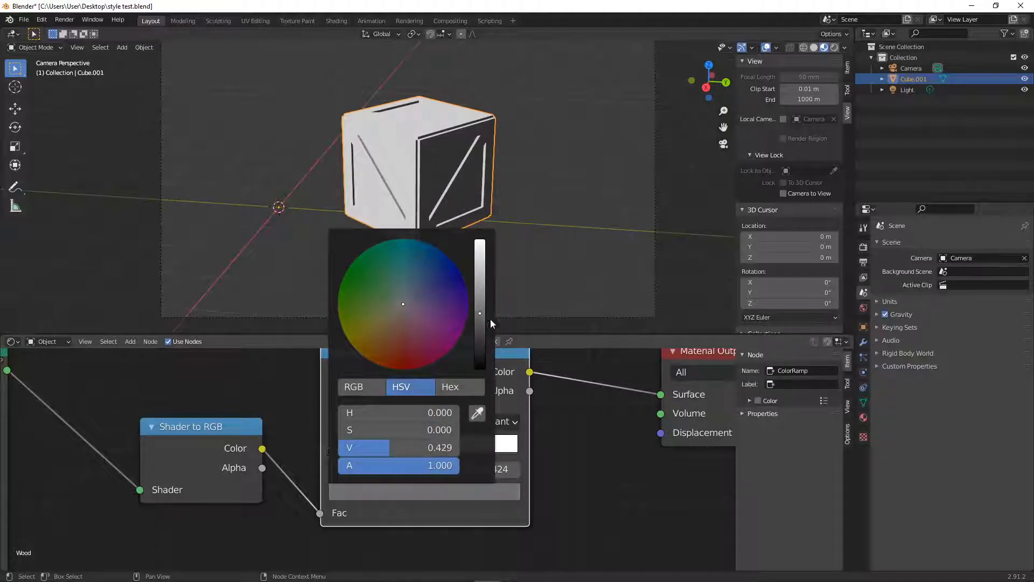
pyautogui.click(560, 441)
# - Change the ColorRamp's white stop to light grey
pyautogui.click(450, 451)
pyautogui.click(445, 493)
pyautogui.click(482, 260)
# - Shift the ColorRamp stops toward the light end, placing the black one at about 0.186 and the dark grey one at about 0.316
pyautogui.moveTo(446, 447); pyautogui.dragTo(412, 448)
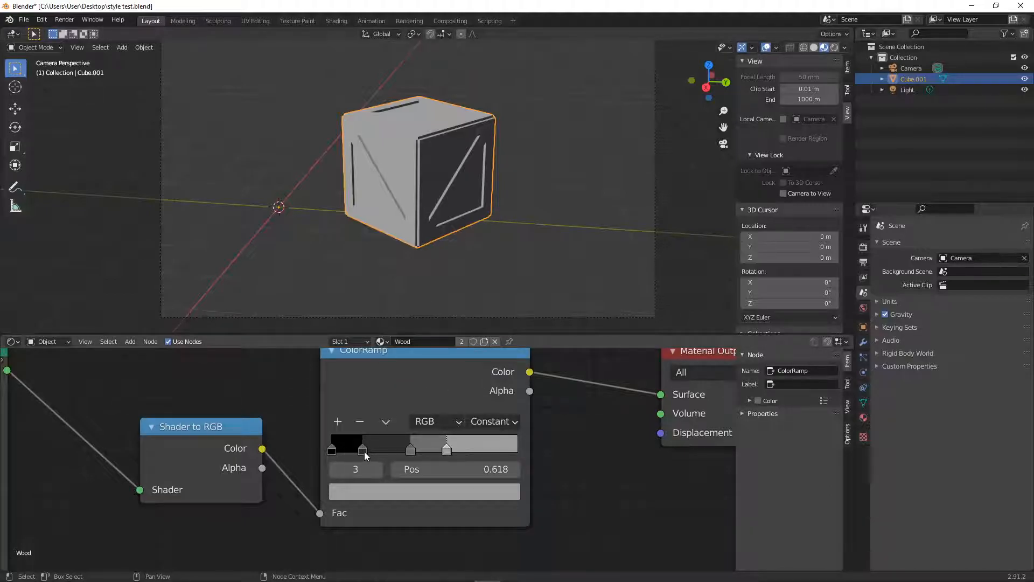
pyautogui.moveTo(411, 451)
pyautogui.mouseDown()
pyautogui.moveTo(380, 454)
pyautogui.moveTo(446, 456)
pyautogui.moveTo(357, 452)
pyautogui.moveTo(479, 455)
pyautogui.moveTo(385, 452)
pyautogui.moveTo(443, 456)
pyautogui.mouseUp()
pyautogui.moveTo(378, 449)
pyautogui.mouseDown()
pyautogui.moveTo(415, 453)
pyautogui.moveTo(396, 456)
pyautogui.mouseUp()
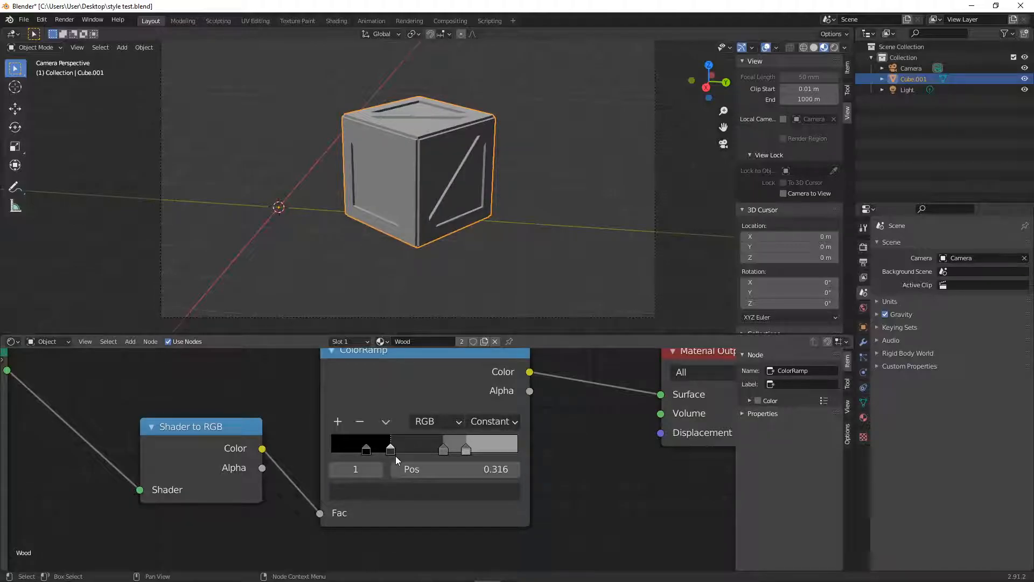
# - Lighten the ColorRamp's black stop to a very dark grey
pyautogui.click(367, 449)
pyautogui.click(365, 486)
pyautogui.moveTo(478, 369); pyautogui.dragTo(480, 354)
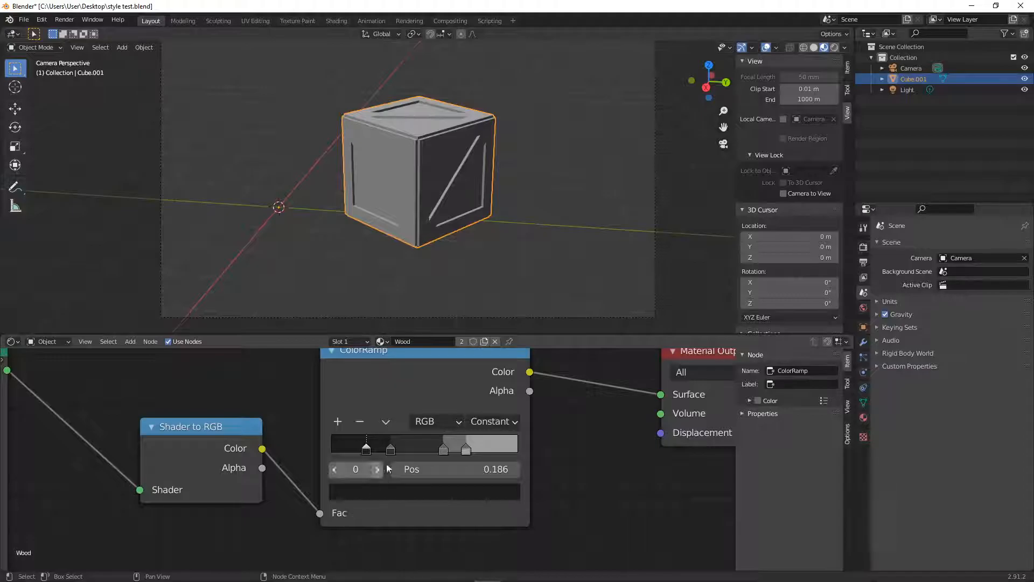
# - Move the second-darkest ColorRamp stop to about 0.402 and save the file
pyautogui.moveTo(390, 449); pyautogui.dragTo(408, 452)
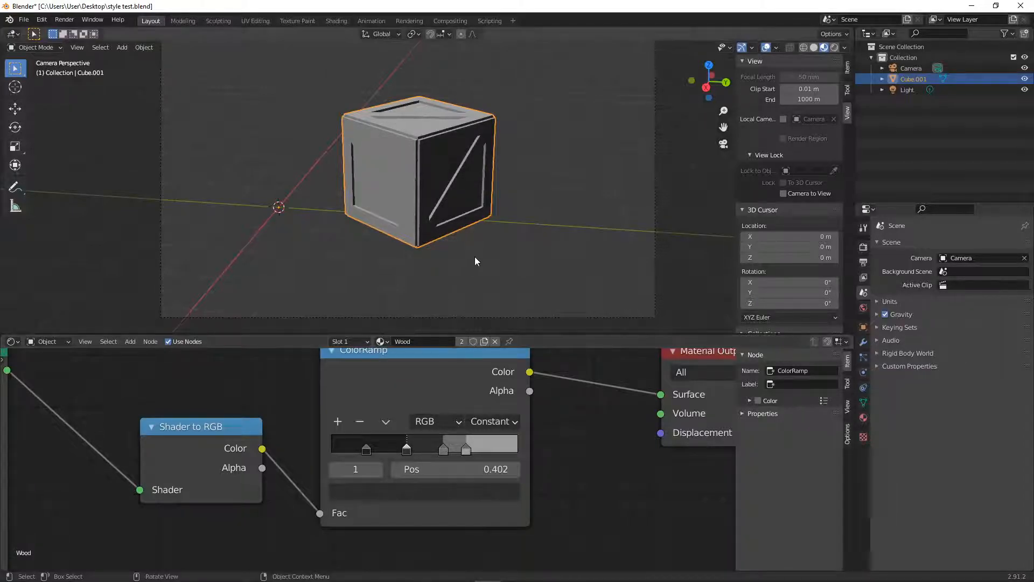
pyautogui.click(502, 251)
pyautogui.hotkey('ctrl', 's')
pyautogui.click(470, 185)
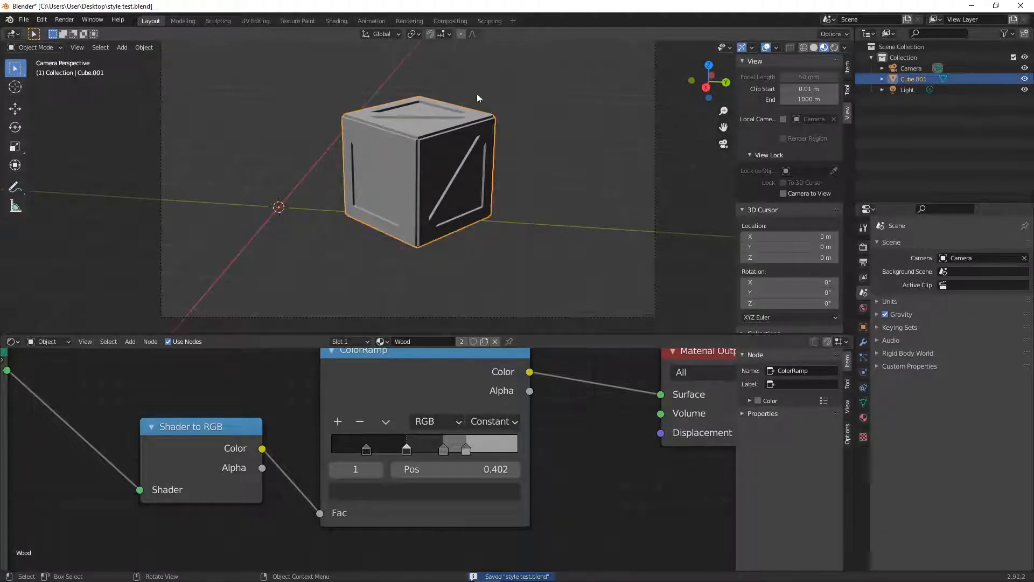
# - Tint the ColorRamp's two darkest stops dark brown, keeping their brightness values at 0.113 and 0.176
pyautogui.click(369, 450)
pyautogui.click(374, 492)
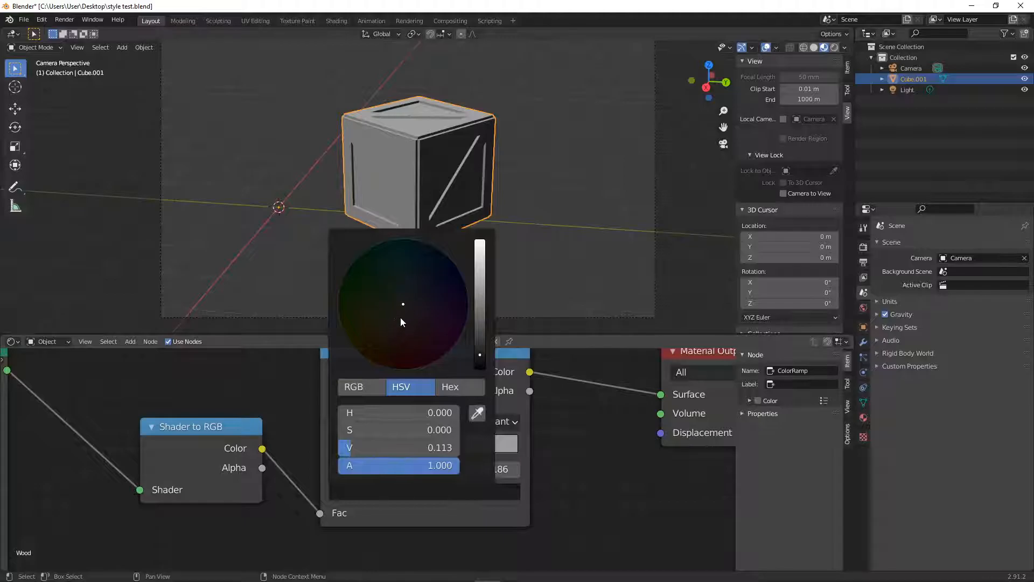
pyautogui.moveTo(393, 325); pyautogui.dragTo(392, 330)
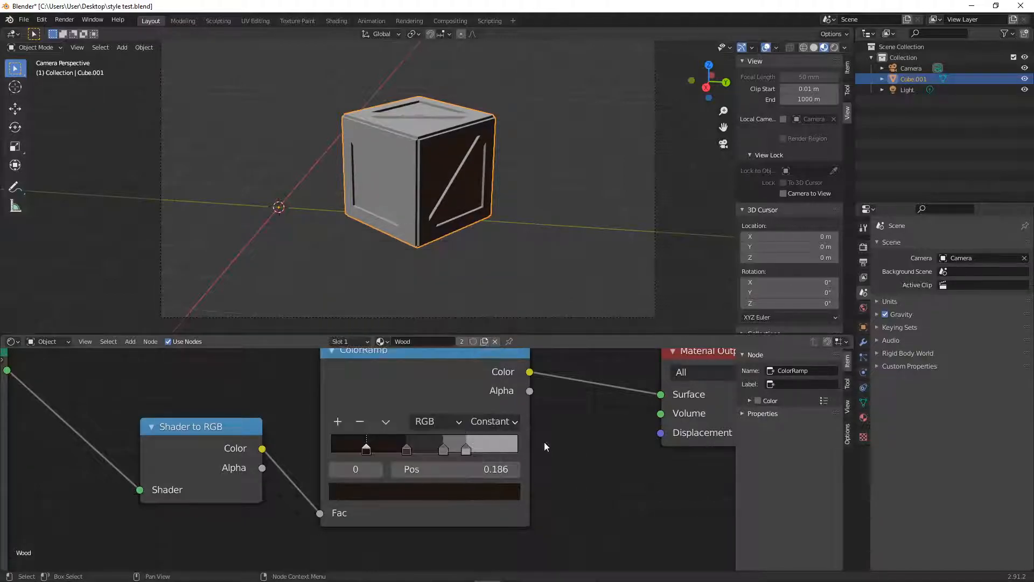
pyautogui.click(407, 449)
pyautogui.click(407, 490)
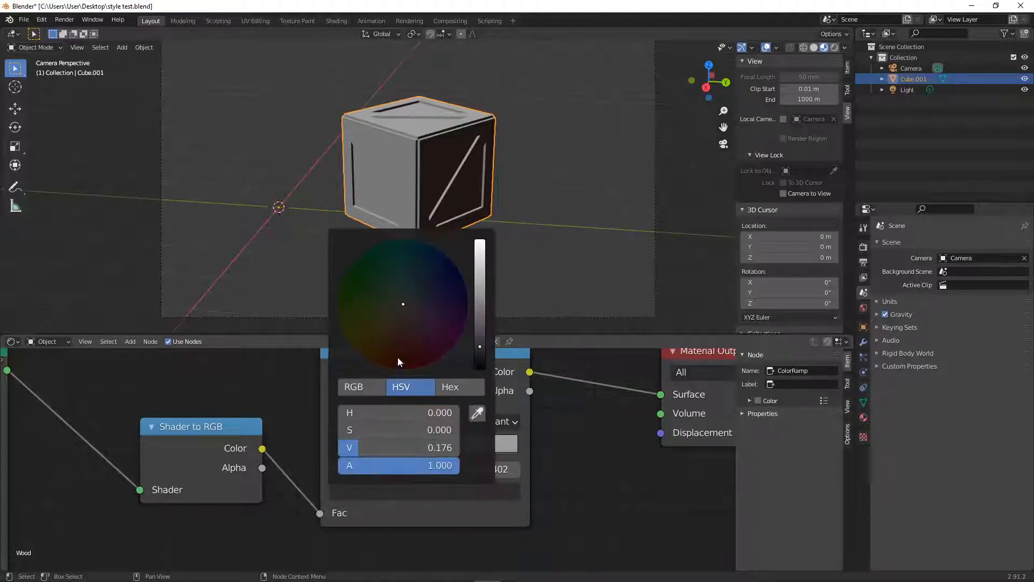
pyautogui.moveTo(395, 325); pyautogui.dragTo(394, 327)
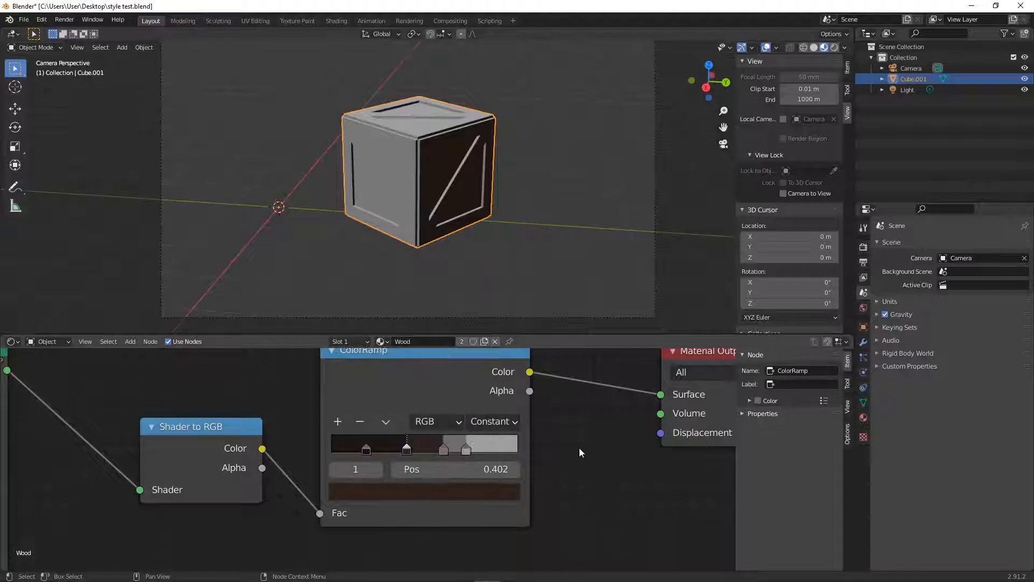
# - Tint the third ColorRamp stop brown with hue 0.059 and saturation 0.420, and the lightest stop light orange-brown
pyautogui.click(443, 449)
pyautogui.click(438, 491)
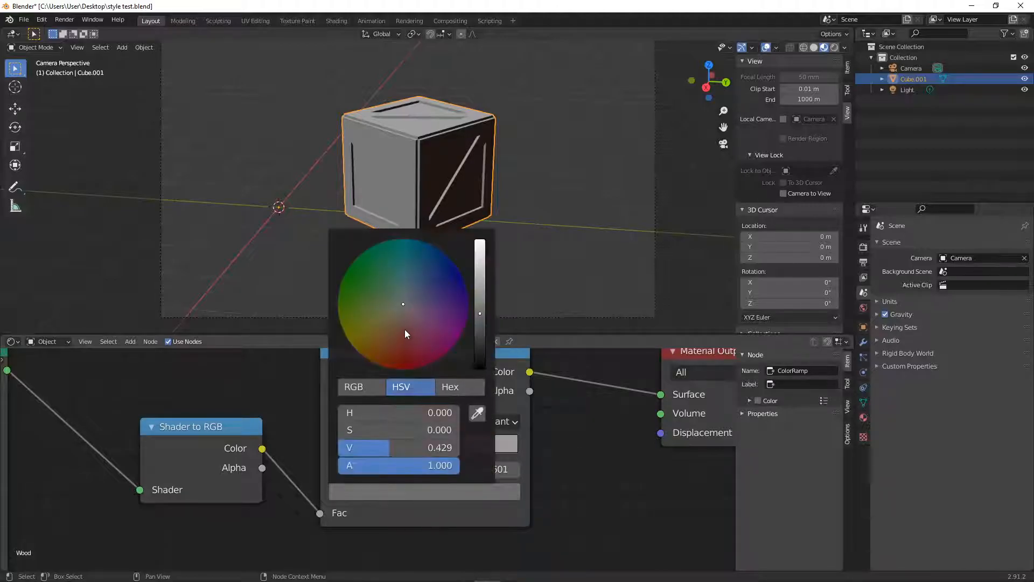
pyautogui.moveTo(394, 328); pyautogui.dragTo(394, 331)
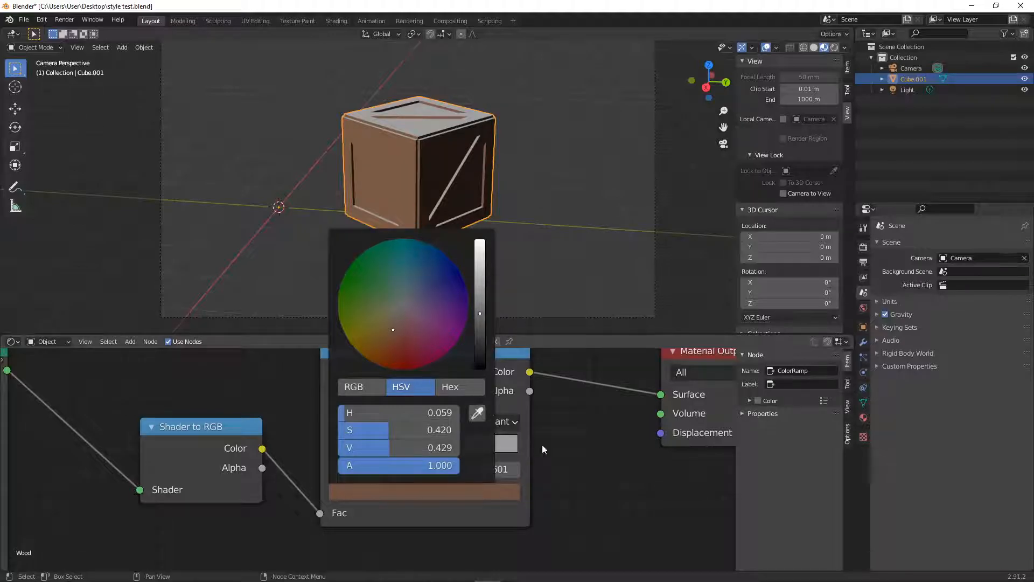
pyautogui.click(466, 449)
pyautogui.click(469, 492)
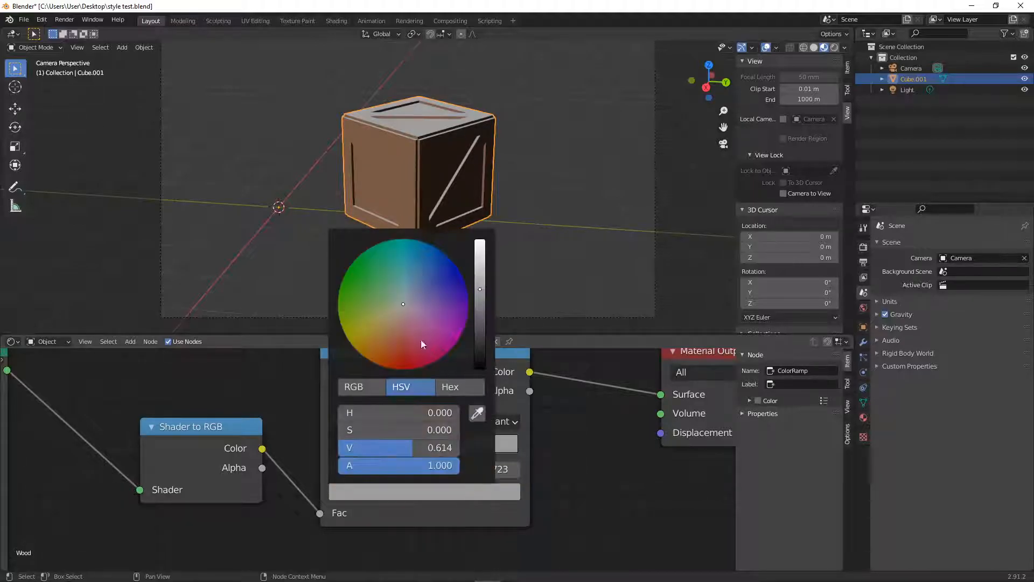
pyautogui.moveTo(393, 323); pyautogui.dragTo(391, 328)
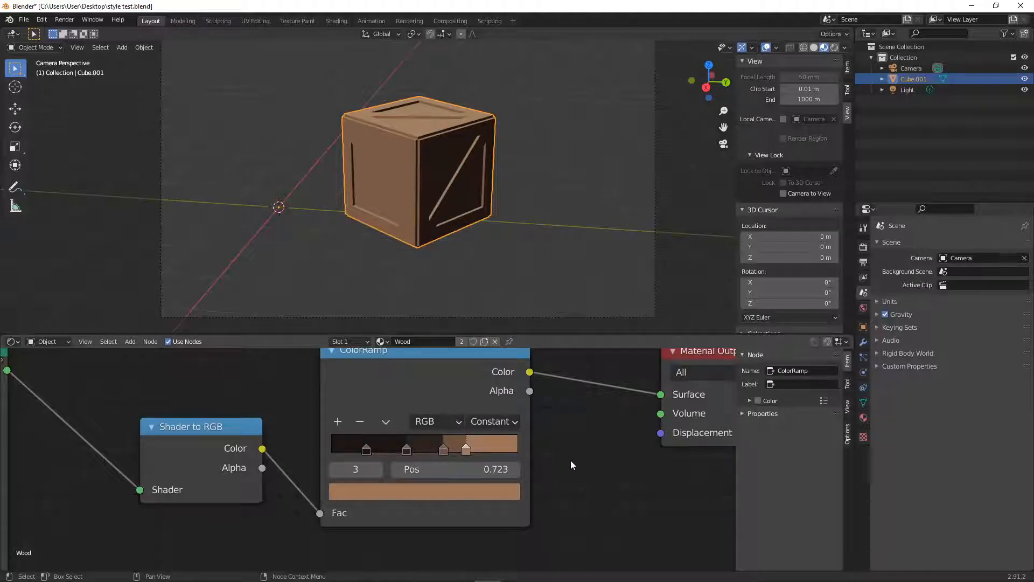
# - Nudge the two lightest ColorRamp stops toward the dark end, placing the third at about 0.588, and save the file
pyautogui.moveTo(466, 451); pyautogui.dragTo(441, 453)
pyautogui.click(513, 215)
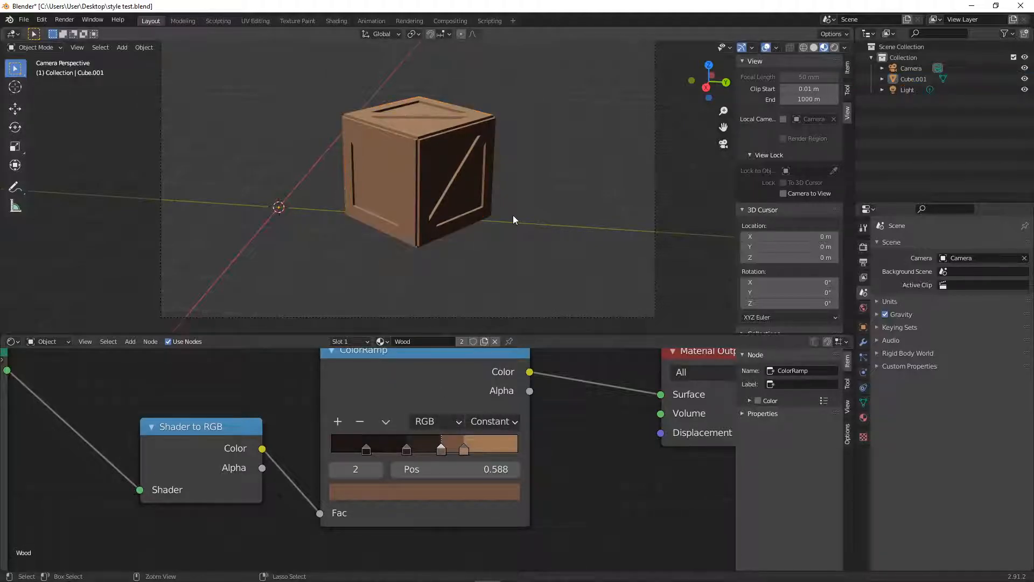
pyautogui.hotkey('ctrl', 's')
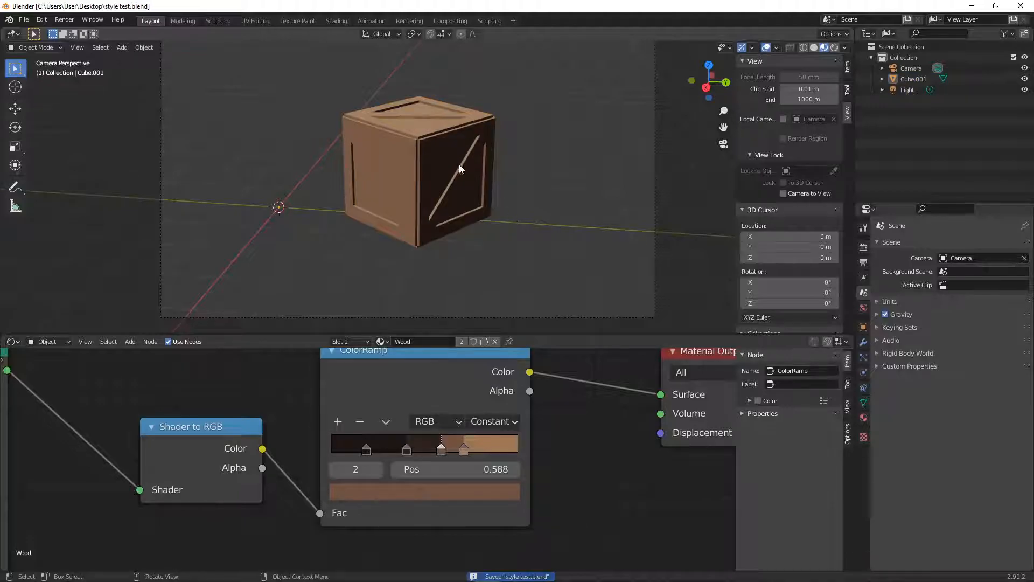
# - Leave the camera view, switch the viewport to rendered shading and get a close view of the crate
pyautogui.click(723, 144)
pyautogui.scroll(-5, 466, 155)
pyautogui.moveTo(464, 162)
pyautogui.mouseDown(button='middle')
pyautogui.moveTo(439, 193)
pyautogui.moveTo(355, 162)
pyautogui.mouseUp(button='middle')
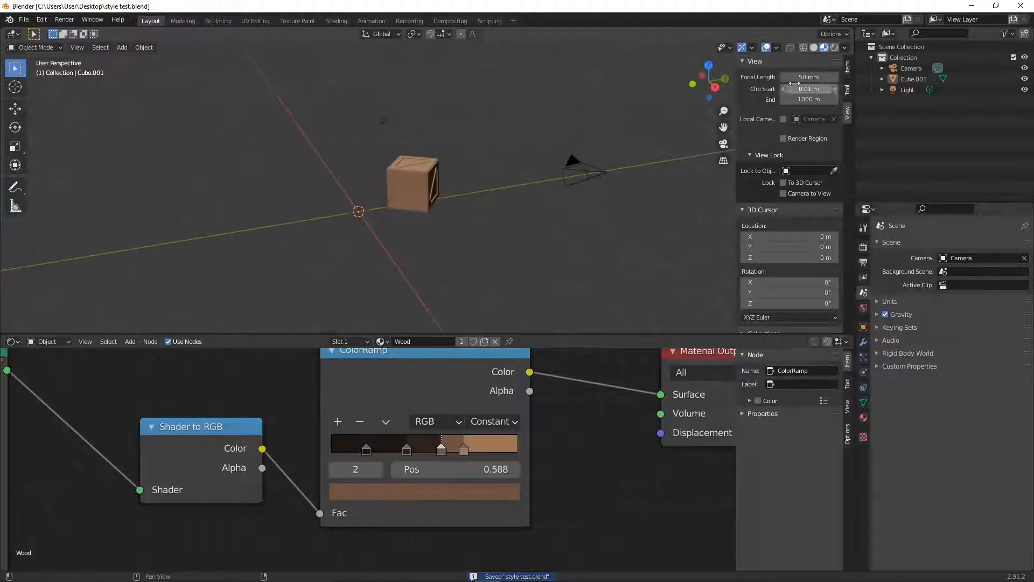
pyautogui.click(835, 47)
pyautogui.moveTo(513, 144)
pyautogui.mouseDown(button='middle')
pyautogui.moveTo(417, 174)
pyautogui.moveTo(405, 155)
pyautogui.mouseUp(button='middle')
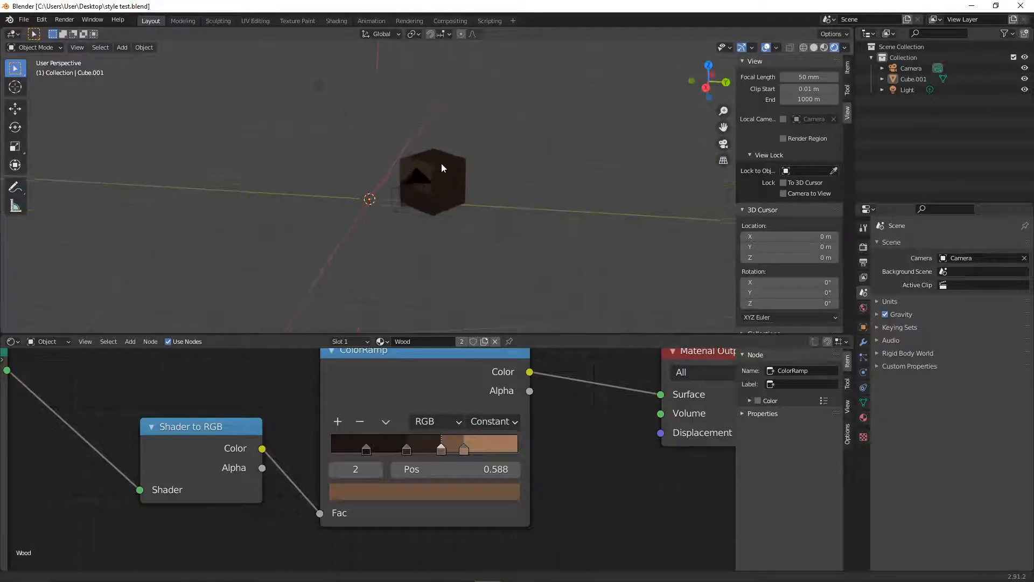
pyautogui.scroll(3, 438, 167)
pyautogui.scroll(2, 487, 142)
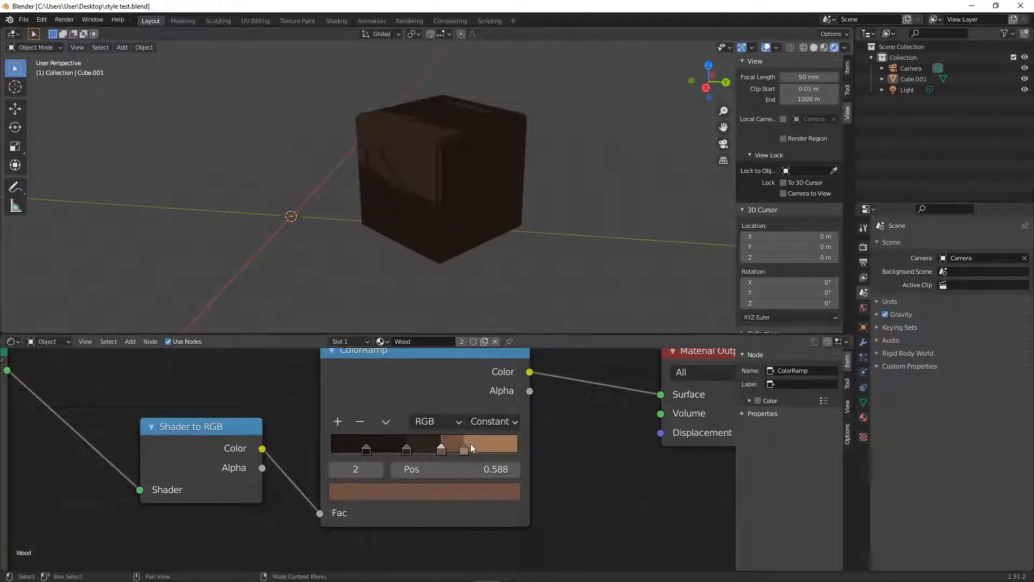
# - Shift the ColorRamp stops toward the dark end, placing the third stop at about 0.351
pyautogui.moveTo(443, 449); pyautogui.dragTo(405, 455)
pyautogui.press('g')
pyautogui.moveTo(404, 454)
pyautogui.mouseDown()
pyautogui.moveTo(347, 452)
pyautogui.moveTo(399, 457)
pyautogui.mouseUp()
pyautogui.moveTo(461, 451); pyautogui.dragTo(393, 457)
# - Move the point light closer to the front of the crate
pyautogui.scroll(-3, 430, 240)
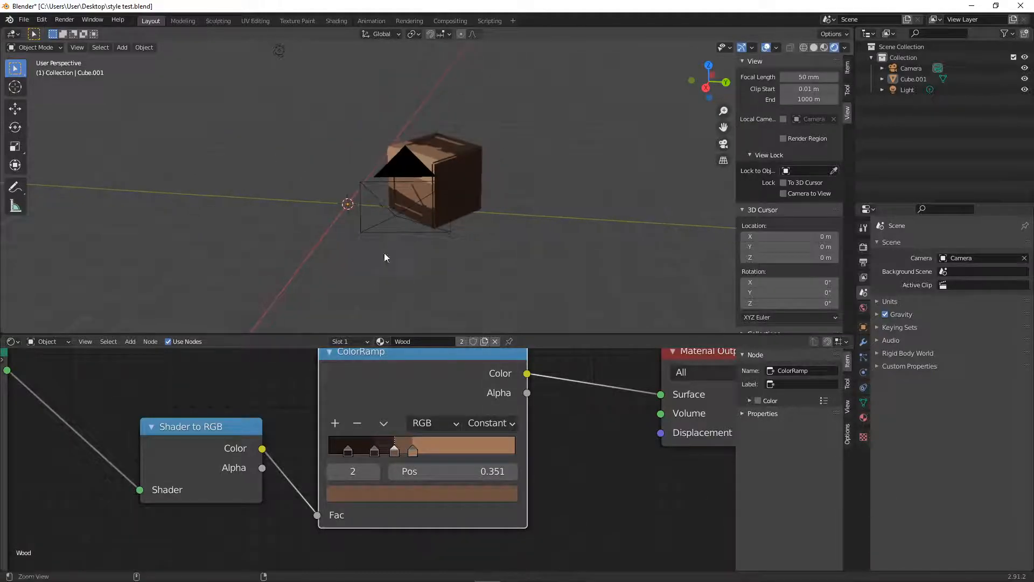
pyautogui.click(279, 52)
pyautogui.press('g')
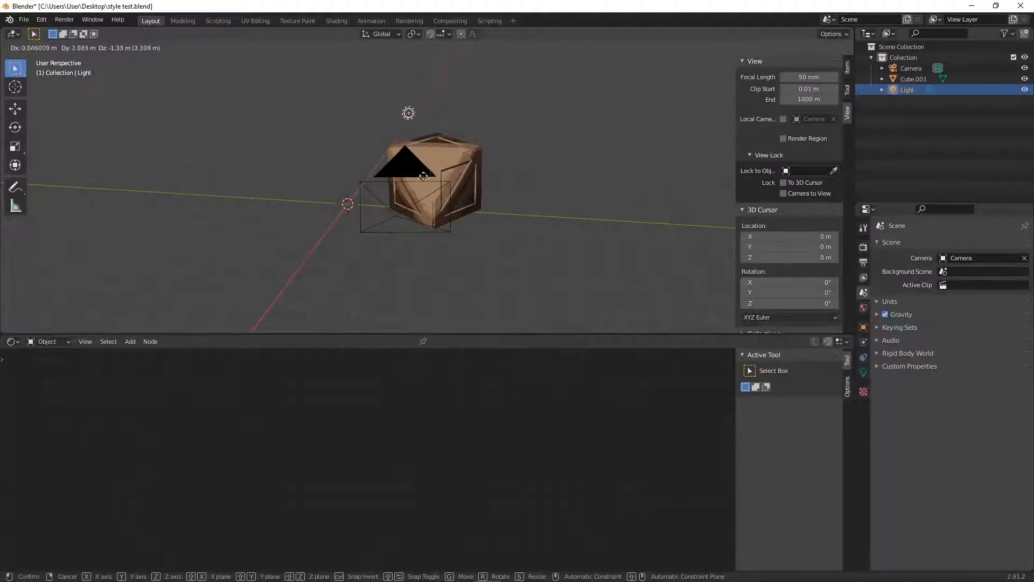
pyautogui.click(409, 172)
pyautogui.moveTo(505, 182); pyautogui.dragTo(448, 176, button='middle')
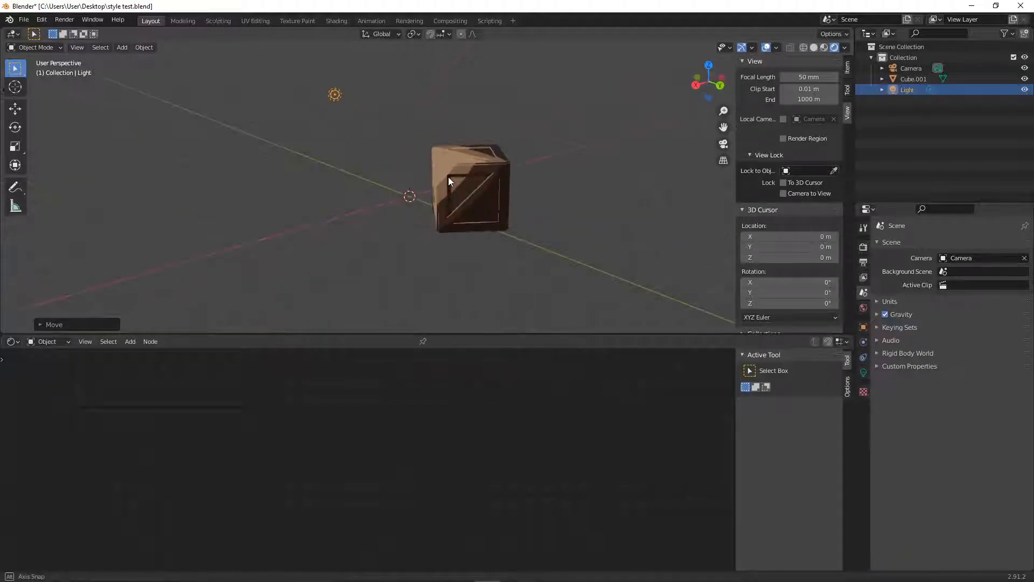
# - Readjust the crate's ColorRamp, moving the third stop to about 0.374 and the lightest stop to about 0.695
pyautogui.click(469, 215)
pyautogui.moveTo(413, 451); pyautogui.dragTo(480, 454)
pyautogui.moveTo(490, 186); pyautogui.dragTo(529, 191, button='middle')
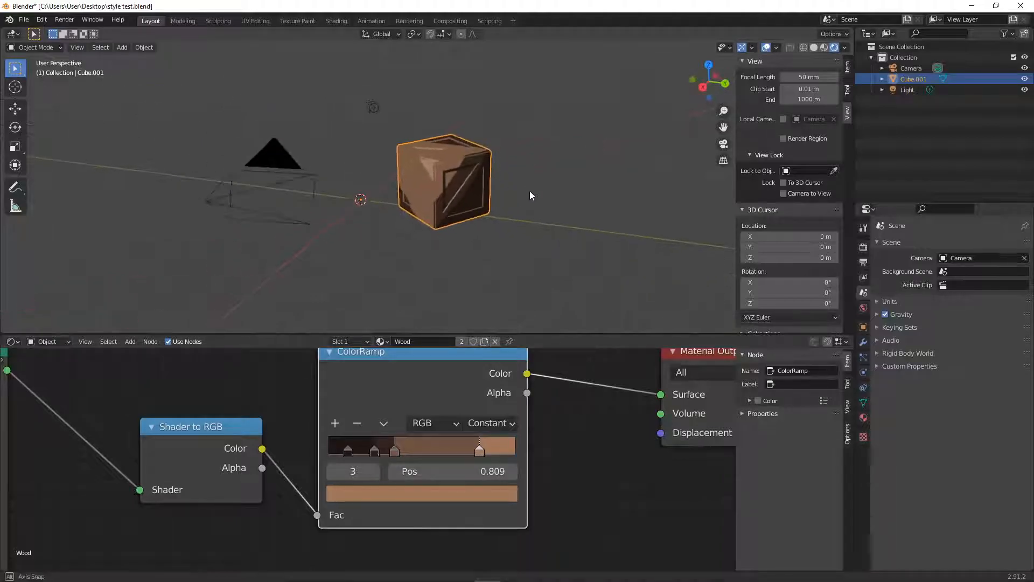
pyautogui.moveTo(399, 231); pyautogui.dragTo(434, 237, button='middle')
pyautogui.moveTo(394, 454)
pyautogui.mouseDown()
pyautogui.moveTo(458, 452)
pyautogui.moveTo(378, 455)
pyautogui.moveTo(414, 455)
pyautogui.mouseUp()
pyautogui.click(389, 451)
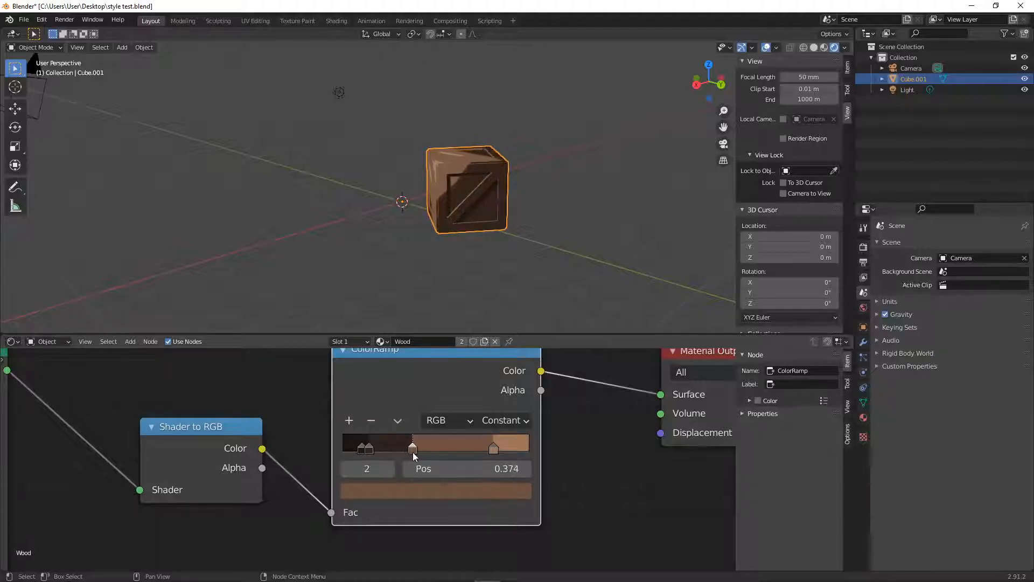
pyautogui.moveTo(490, 454); pyautogui.dragTo(467, 454)
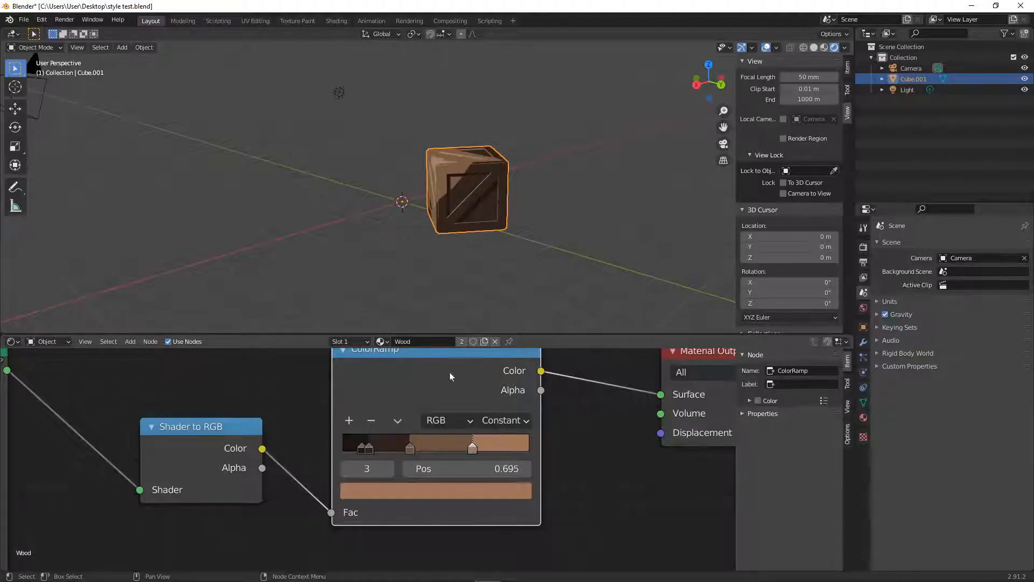
# - Change the light's type to Sun with a strength of 1
pyautogui.click(340, 93)
pyautogui.click(864, 373)
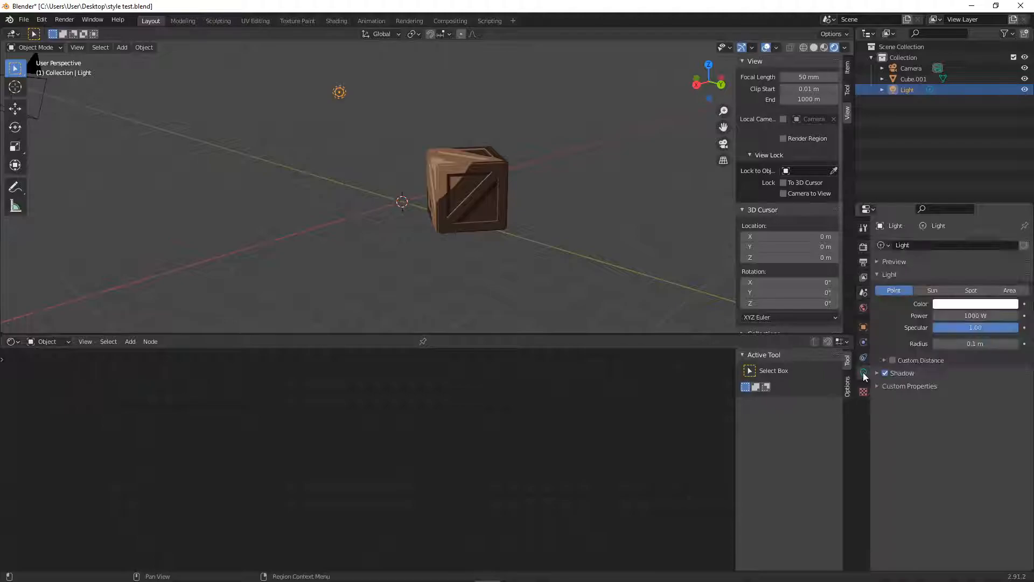
pyautogui.click(935, 291)
pyautogui.click(967, 315)
pyautogui.press('Return')
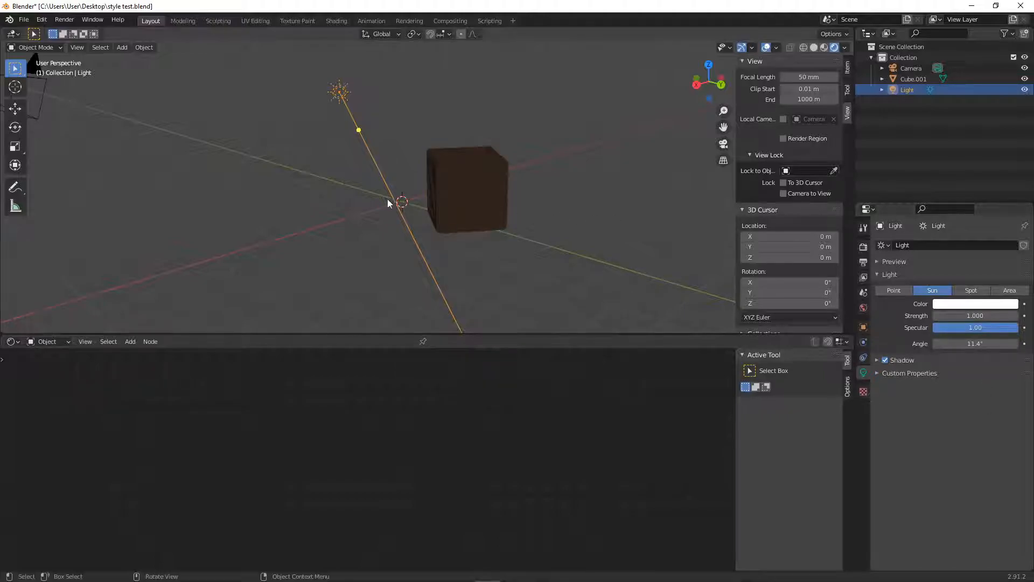
# - Aim the sun light toward the crate and set its strength to 2
pyautogui.moveTo(357, 128); pyautogui.dragTo(376, 120)
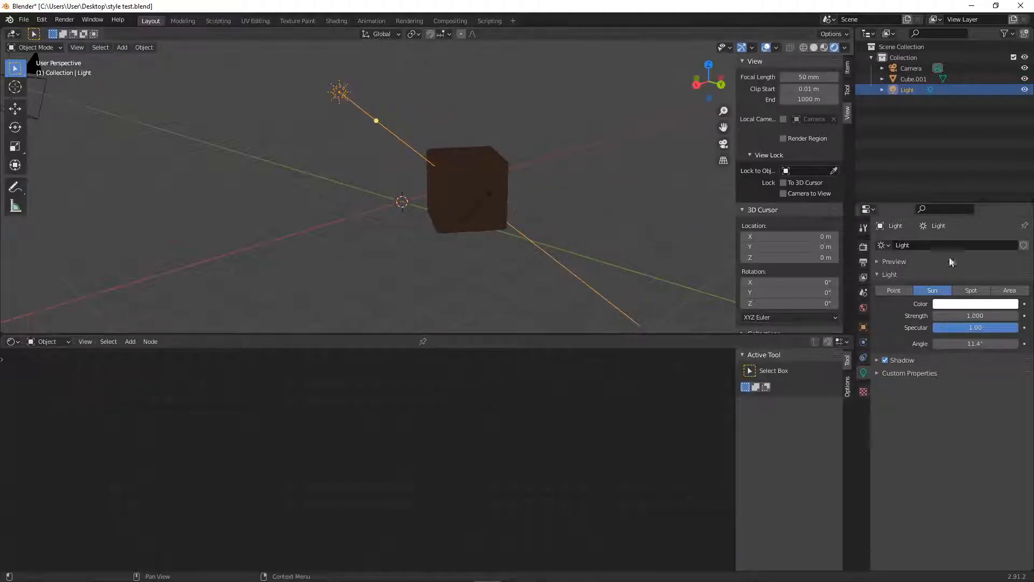
pyautogui.click(976, 314)
pyautogui.write('2')
pyautogui.press('Return')
# - Reposition the sun light and redirect its beam toward the crate
pyautogui.moveTo(440, 212)
pyautogui.mouseDown(button='middle')
pyautogui.moveTo(488, 216)
pyautogui.moveTo(485, 206)
pyautogui.moveTo(444, 215)
pyautogui.mouseUp(button='middle')
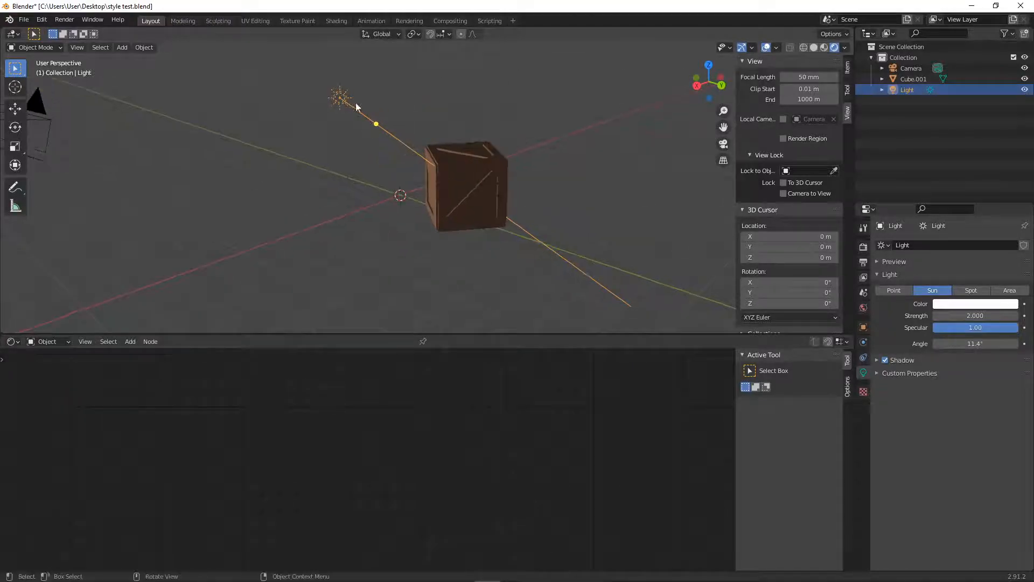
pyautogui.press('g')
pyautogui.click(392, 120)
pyautogui.moveTo(394, 123); pyautogui.dragTo(476, 222, button='middle')
# - Respace the crate's ColorRamp stops for the sun light, placing the second at about 0.261 and the third at about 0.347
pyautogui.click(452, 181)
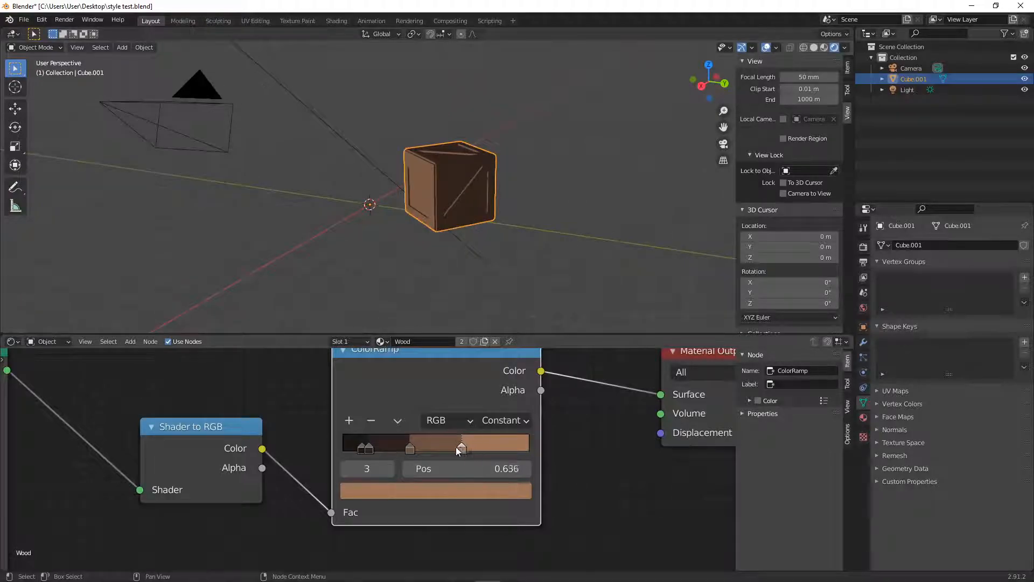
pyautogui.moveTo(411, 448)
pyautogui.mouseDown()
pyautogui.moveTo(386, 447)
pyautogui.moveTo(394, 448)
pyautogui.mouseUp()
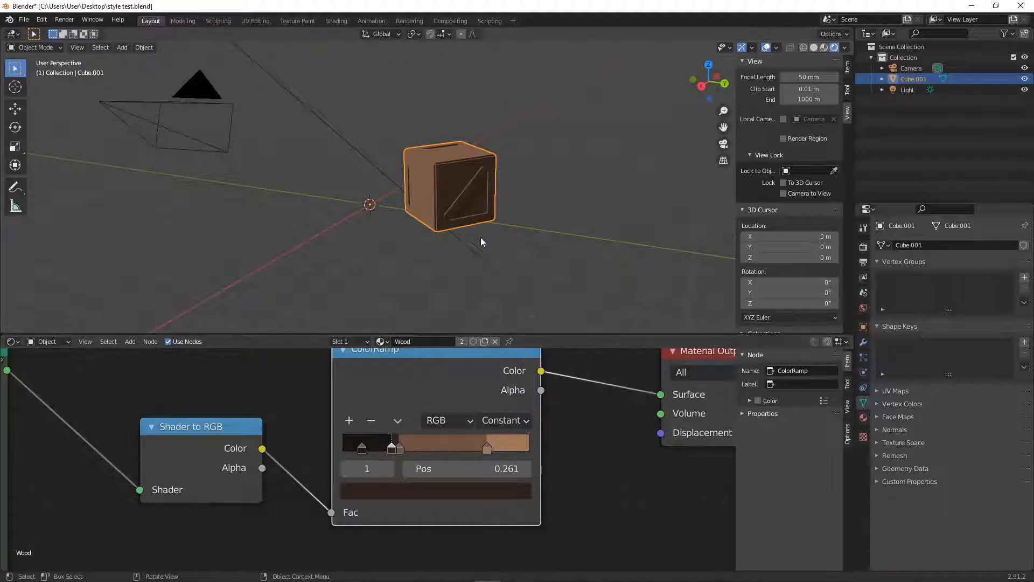
pyautogui.click(508, 250)
pyautogui.moveTo(362, 448)
pyautogui.mouseDown()
pyautogui.moveTo(351, 451)
pyautogui.moveTo(429, 454)
pyautogui.moveTo(407, 453)
pyautogui.mouseUp()
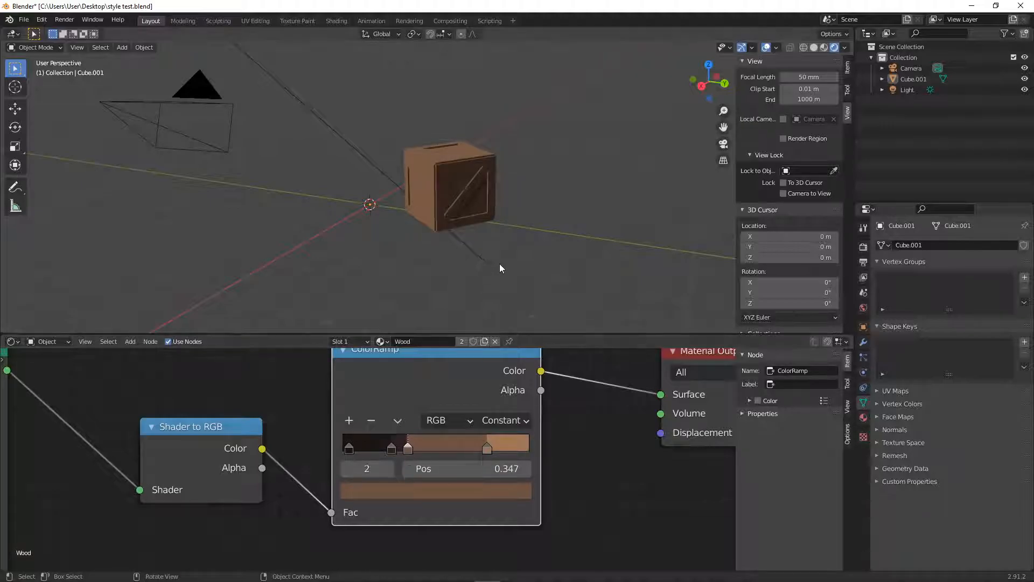
# - Add a plane mesh and scale it up into a large floor beneath the crate
pyautogui.hotkey('shift', 'a')
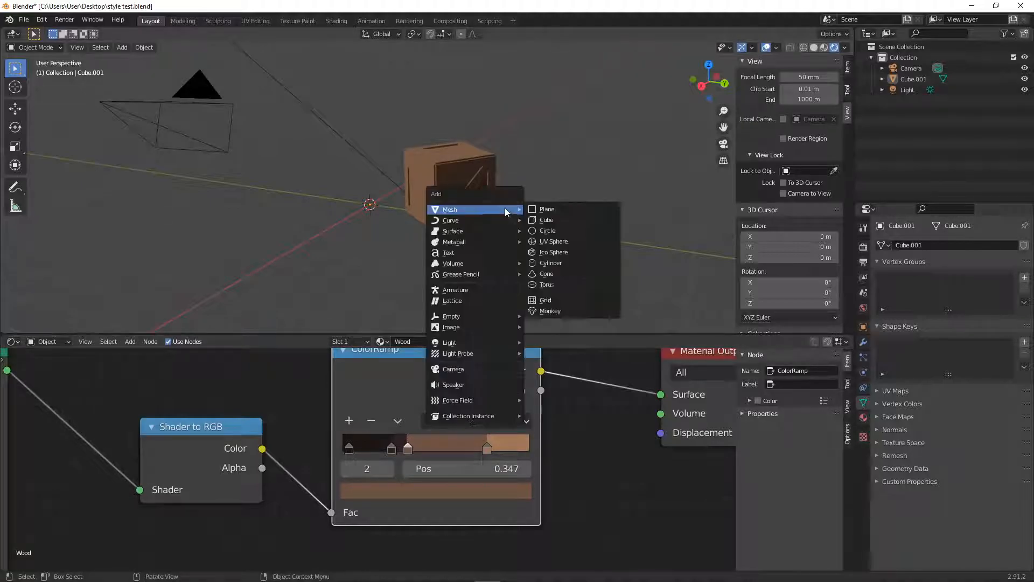
pyautogui.click(546, 209)
pyautogui.press('s')
pyautogui.click(466, 227)
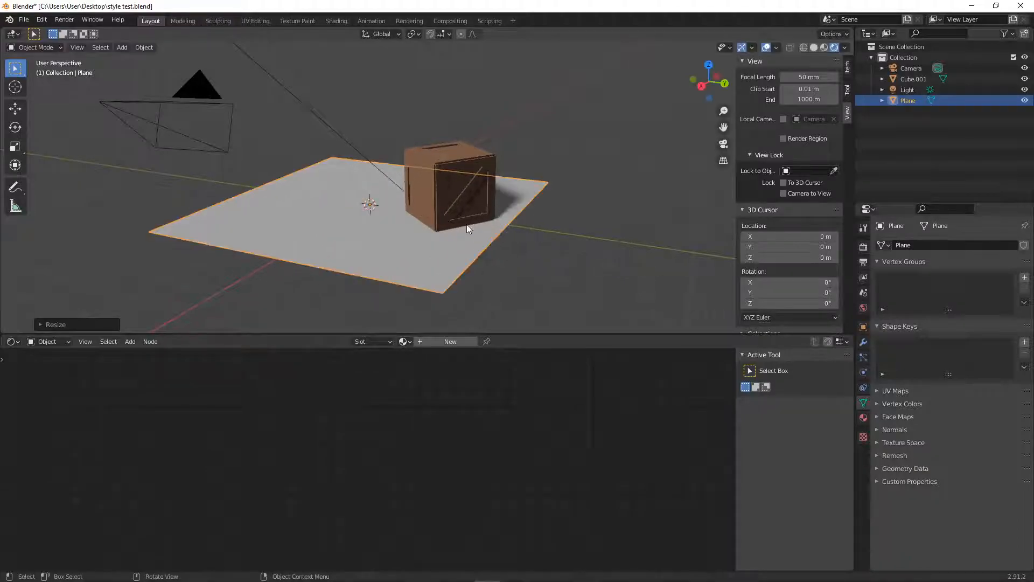
pyautogui.press('s')
pyautogui.click(534, 253)
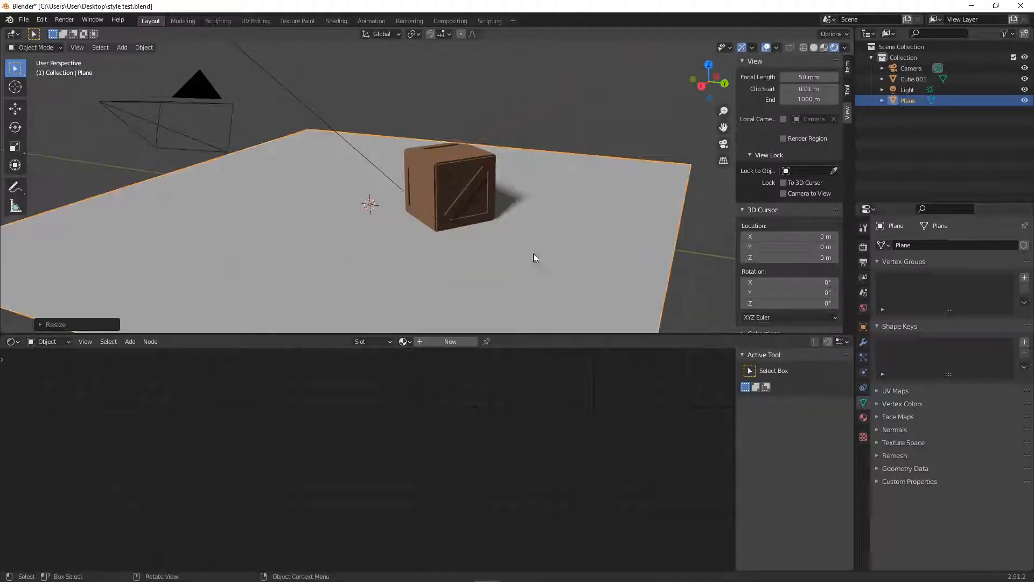
# - Assign the existing Wood material to the floor plane
pyautogui.click(405, 342)
pyautogui.click(440, 351)
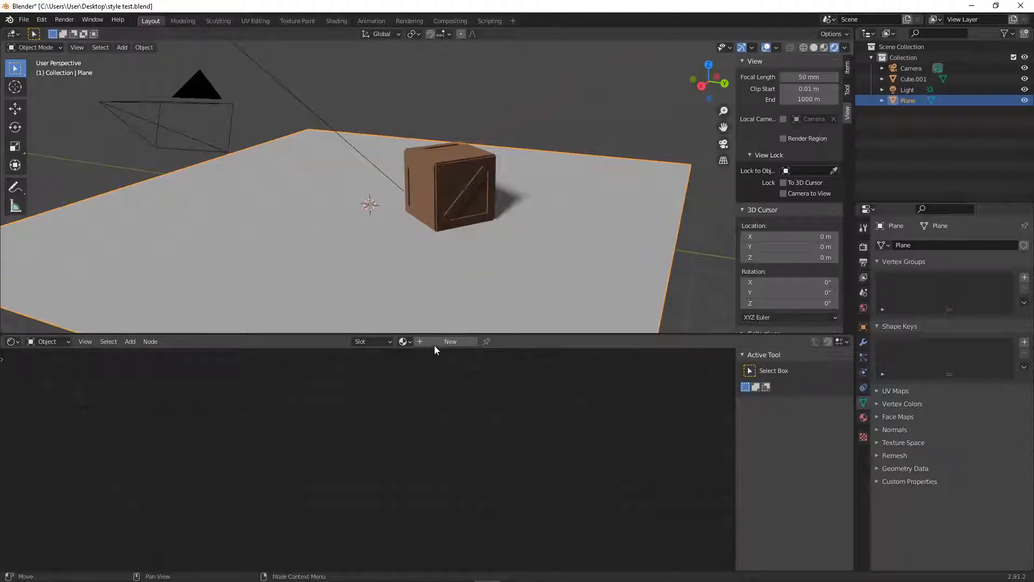
pyautogui.click(456, 196)
pyautogui.click(412, 320)
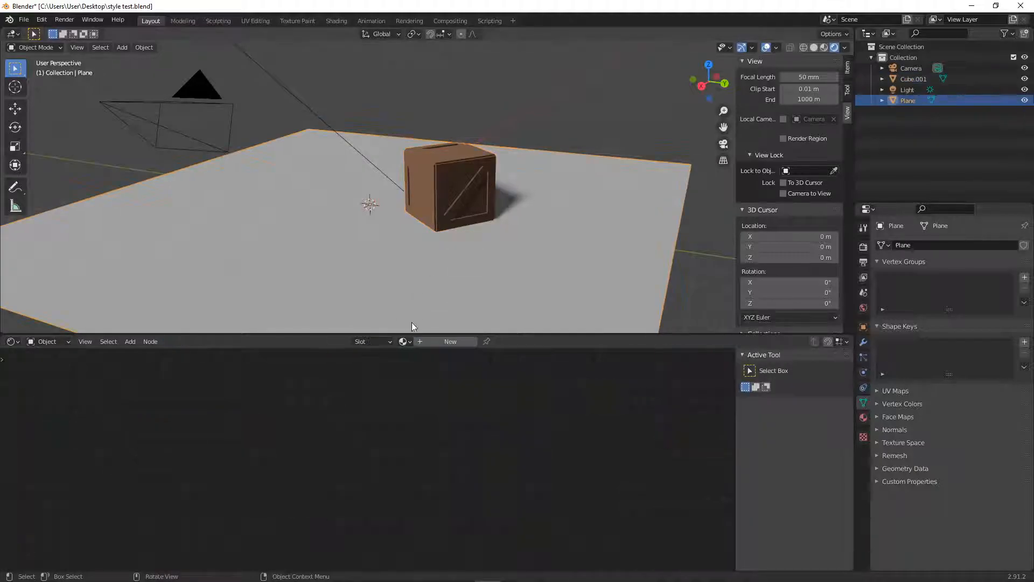
pyautogui.click(406, 341)
pyautogui.click(447, 418)
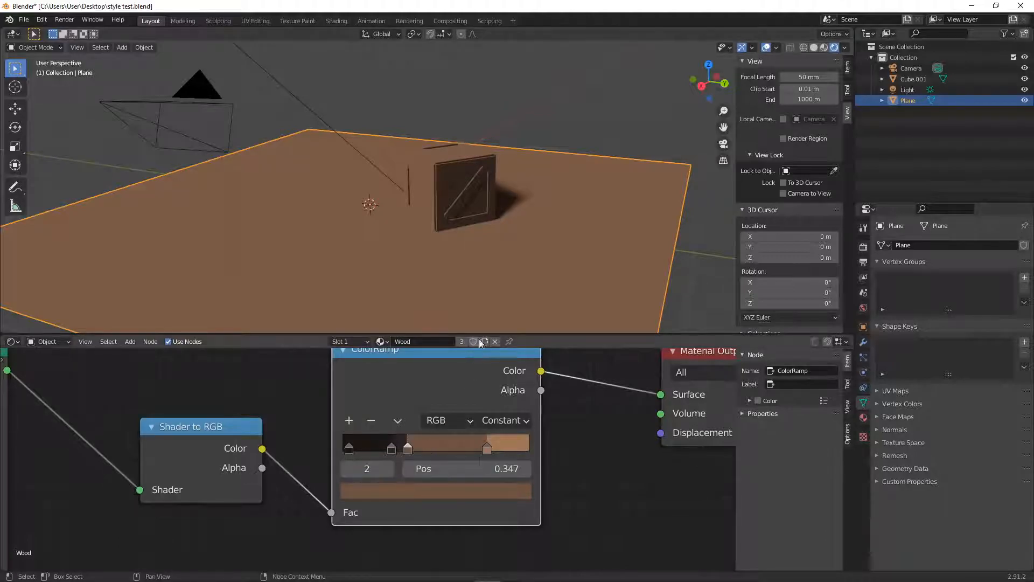
# - Examine how the crate and floor look together in solid, material preview and rendered shading
pyautogui.click(570, 100)
pyautogui.moveTo(571, 100); pyautogui.dragTo(538, 233, button='middle')
pyautogui.moveTo(592, 287)
pyautogui.mouseDown(button='middle')
pyautogui.moveTo(526, 268)
pyautogui.moveTo(590, 234)
pyautogui.moveTo(468, 189)
pyautogui.moveTo(473, 150)
pyautogui.moveTo(513, 139)
pyautogui.mouseUp(button='middle')
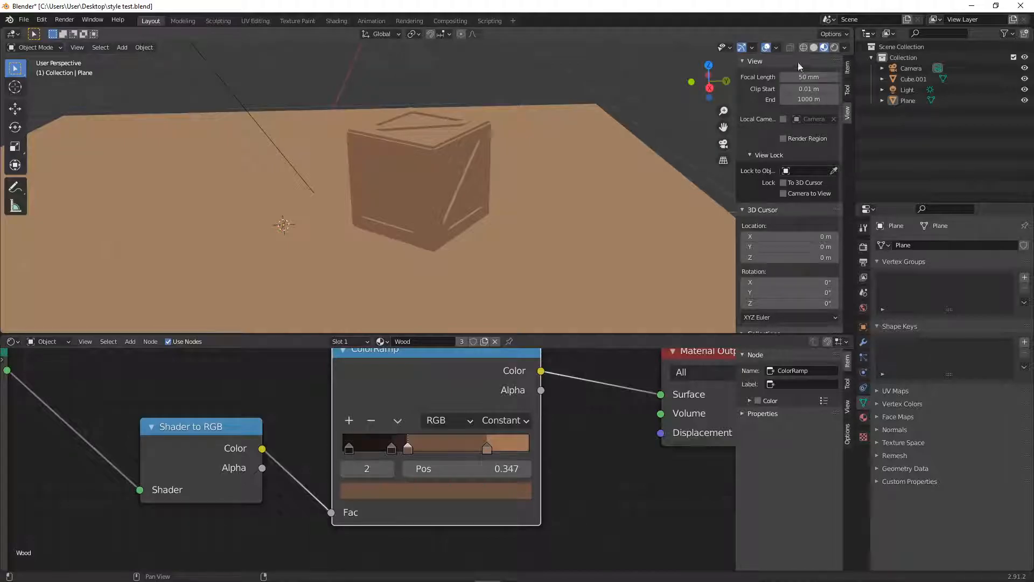
pyautogui.click(814, 48)
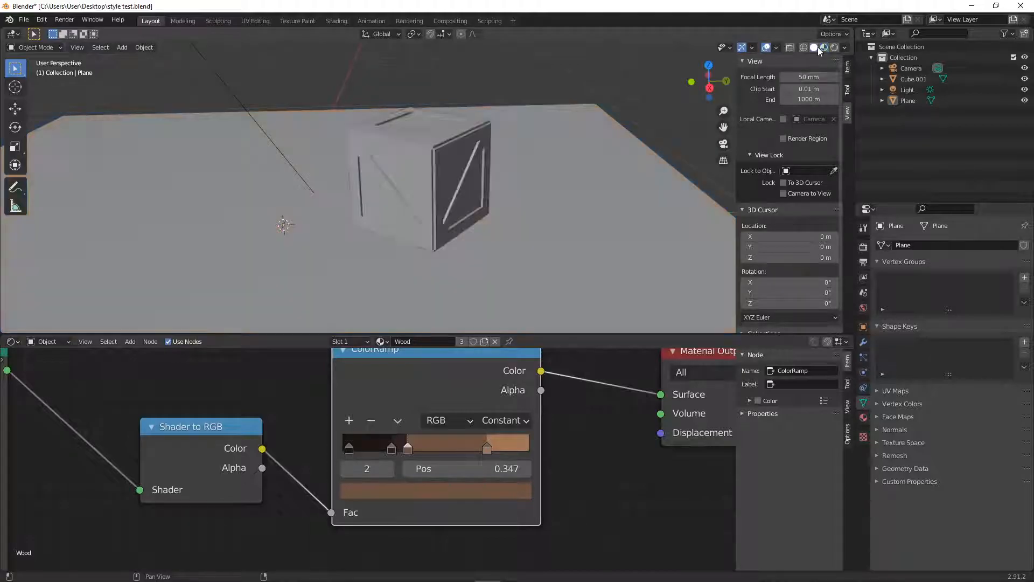
pyautogui.click(824, 48)
pyautogui.moveTo(694, 50)
pyautogui.mouseDown(button='middle')
pyautogui.moveTo(537, 62)
pyautogui.moveTo(504, 95)
pyautogui.moveTo(469, 168)
pyautogui.moveTo(631, 114)
pyautogui.mouseUp(button='middle')
pyautogui.click(835, 48)
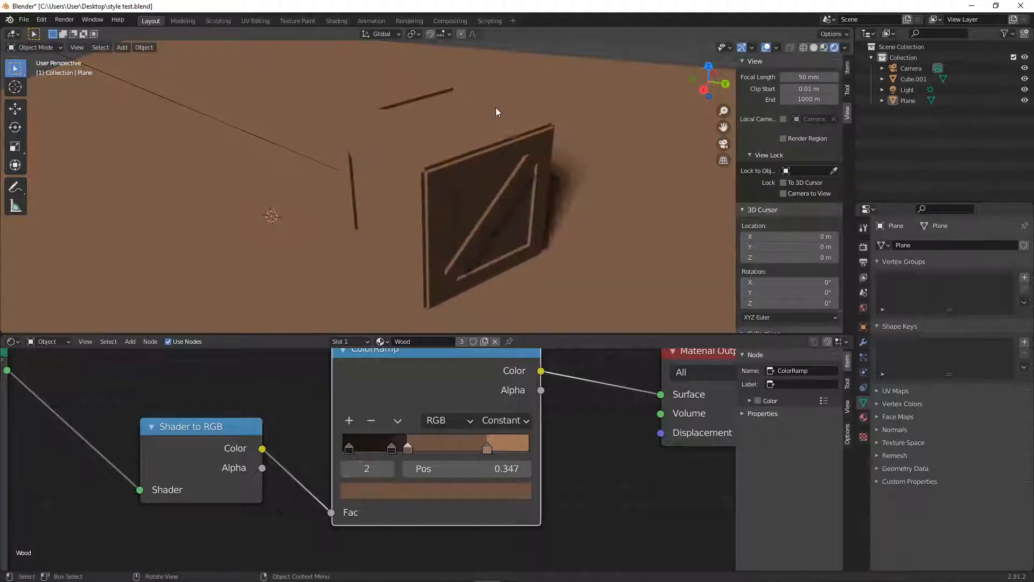
# - Select the light above the floor and try the Spot, Area, Sun and Point light types on it
pyautogui.moveTo(496, 112); pyautogui.dragTo(483, 111, button='middle')
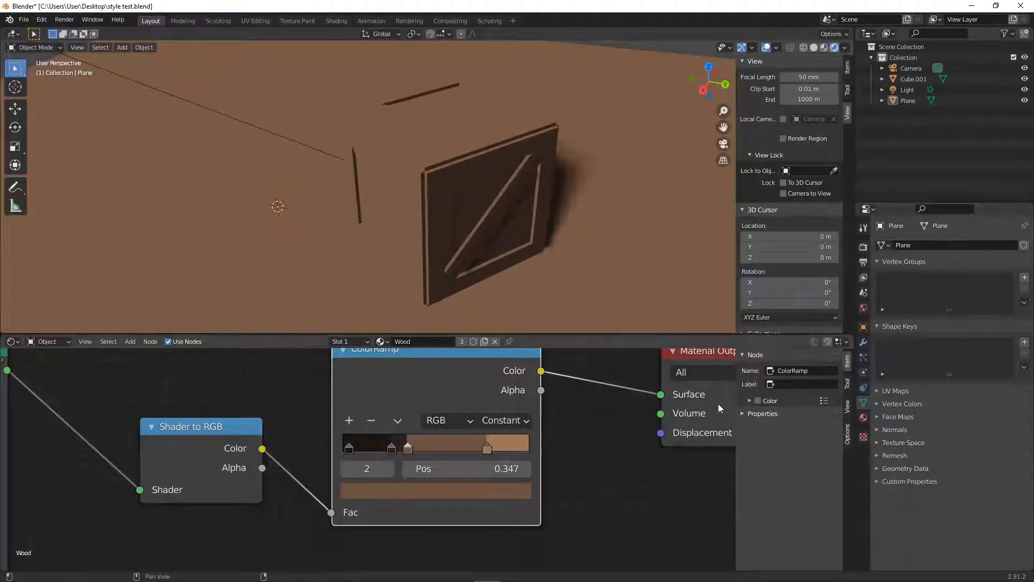
pyautogui.scroll(-4, 423, 140)
pyautogui.moveTo(423, 140); pyautogui.dragTo(277, 217, button='middle')
pyautogui.click(254, 124)
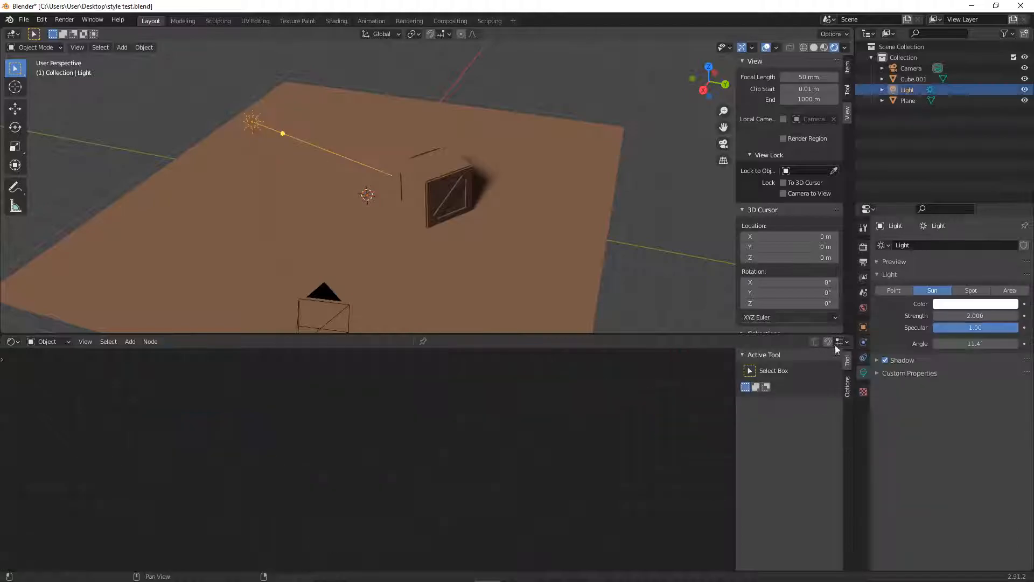
pyautogui.click(970, 290)
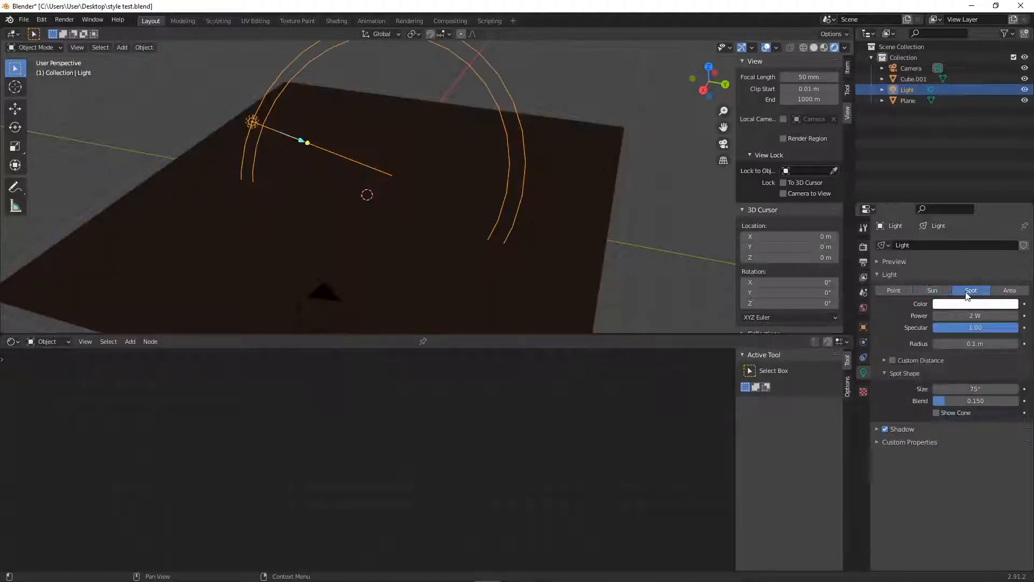
pyautogui.click(1009, 290)
pyautogui.click(932, 290)
pyautogui.click(895, 290)
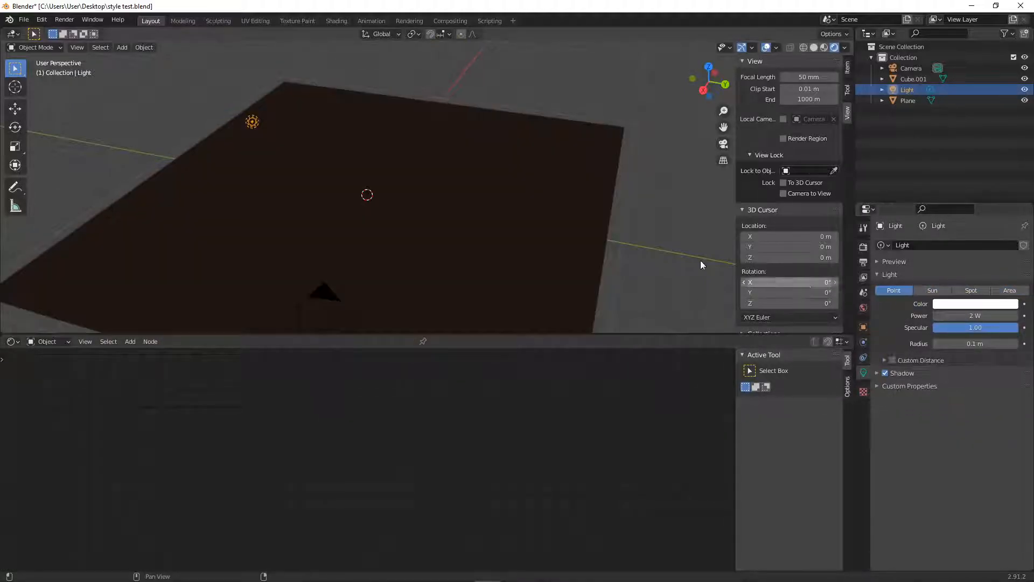
# - Move the light closer to the crate and make it a Sun light with strength 1.820
pyautogui.moveTo(253, 125); pyautogui.dragTo(345, 172)
pyautogui.click(933, 290)
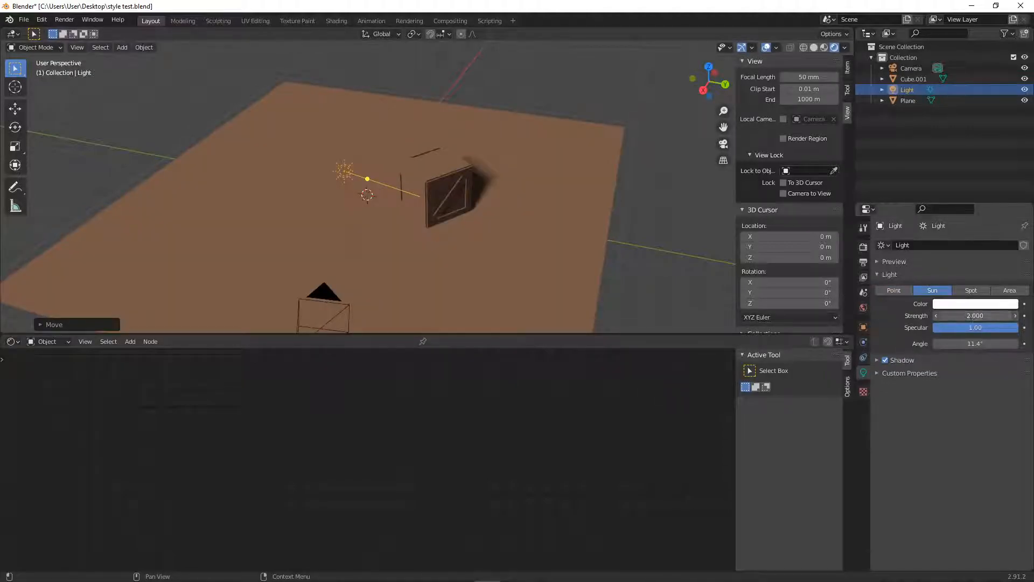
pyautogui.moveTo(975, 316); pyautogui.dragTo(979, 315)
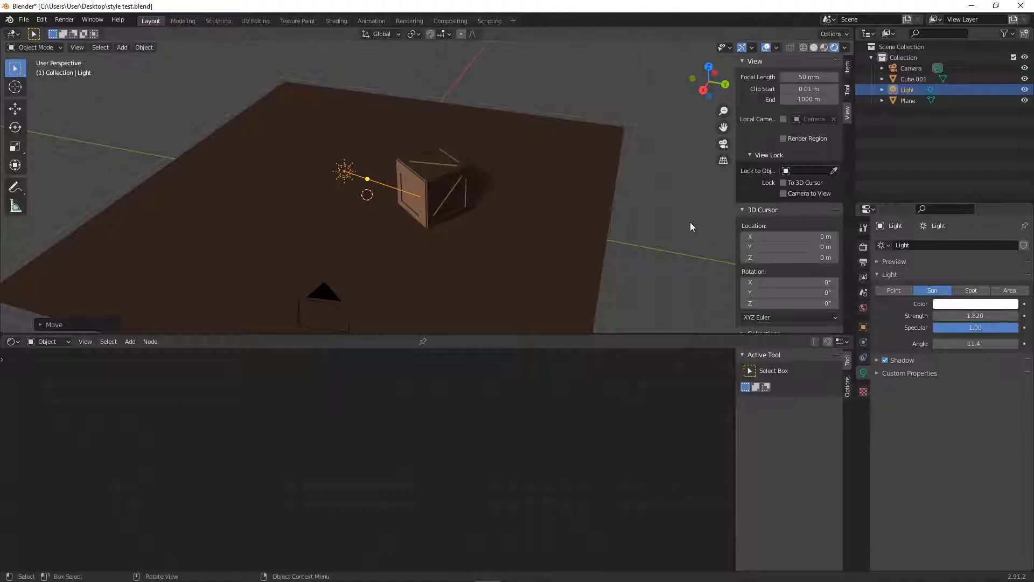
# - Check the crate up close under the sun light and save the blend file
pyautogui.click(649, 217)
pyautogui.moveTo(495, 194); pyautogui.dragTo(428, 195, button='middle')
pyautogui.scroll(3, 431, 193)
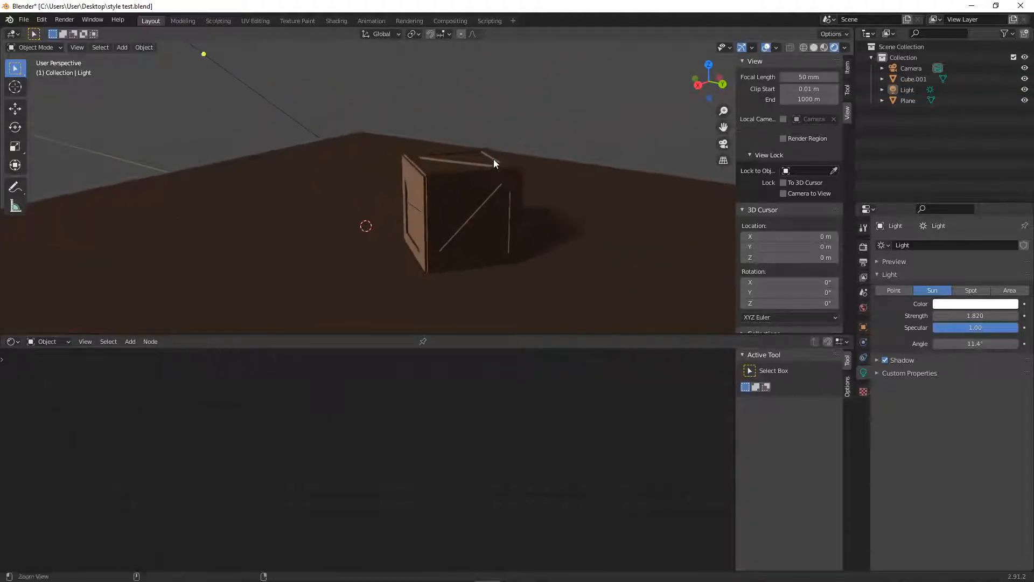
pyautogui.moveTo(324, 214); pyautogui.dragTo(418, 173, button='middle')
pyautogui.click(459, 162)
pyautogui.hotkey('ctrl', 's')
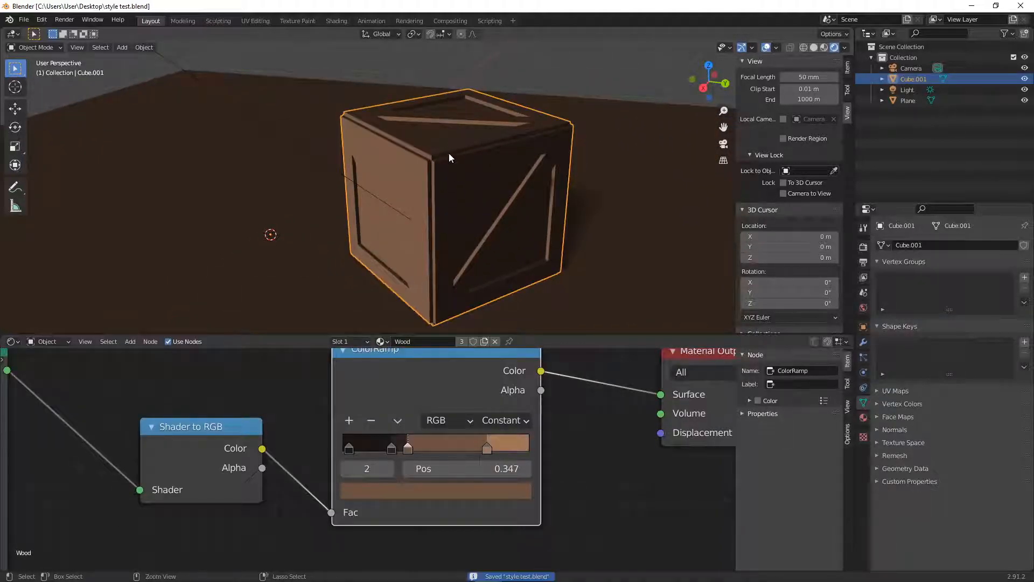
pyautogui.click(532, 80)
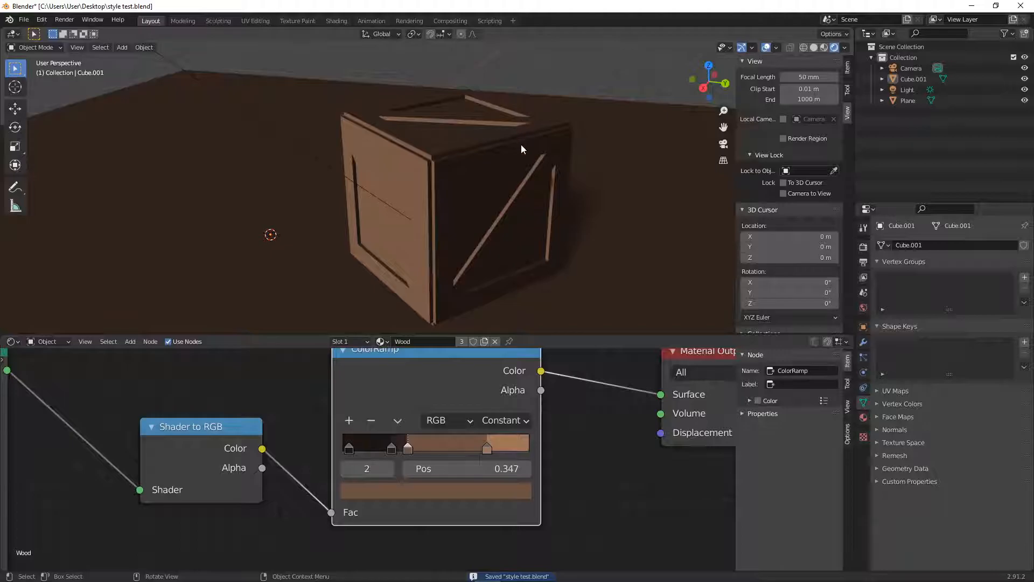
# - Add a Grease Pencil Stroke object to the scene
pyautogui.moveTo(512, 150); pyautogui.dragTo(517, 143, button='middle')
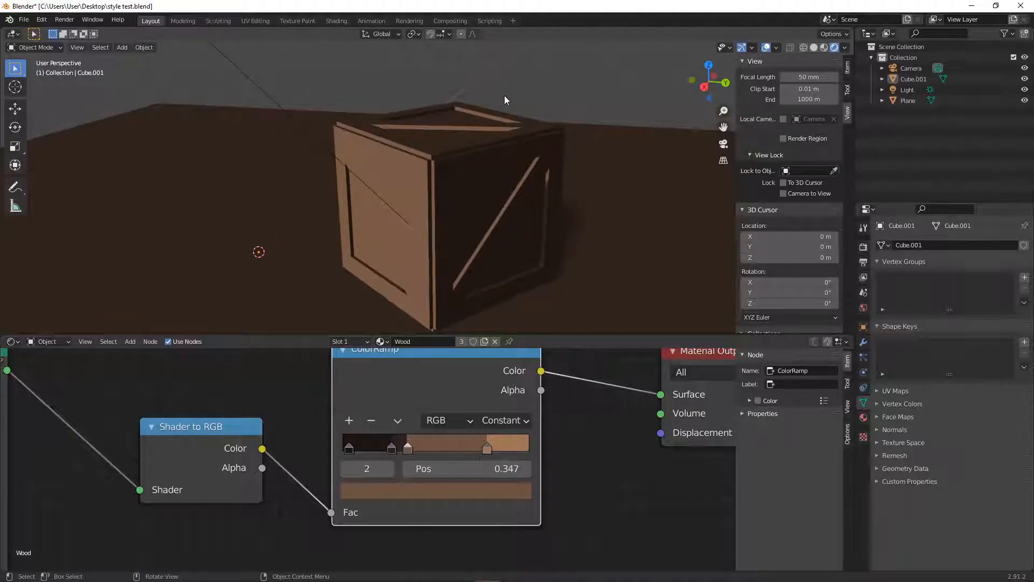
pyautogui.hotkey('shift', 'a')
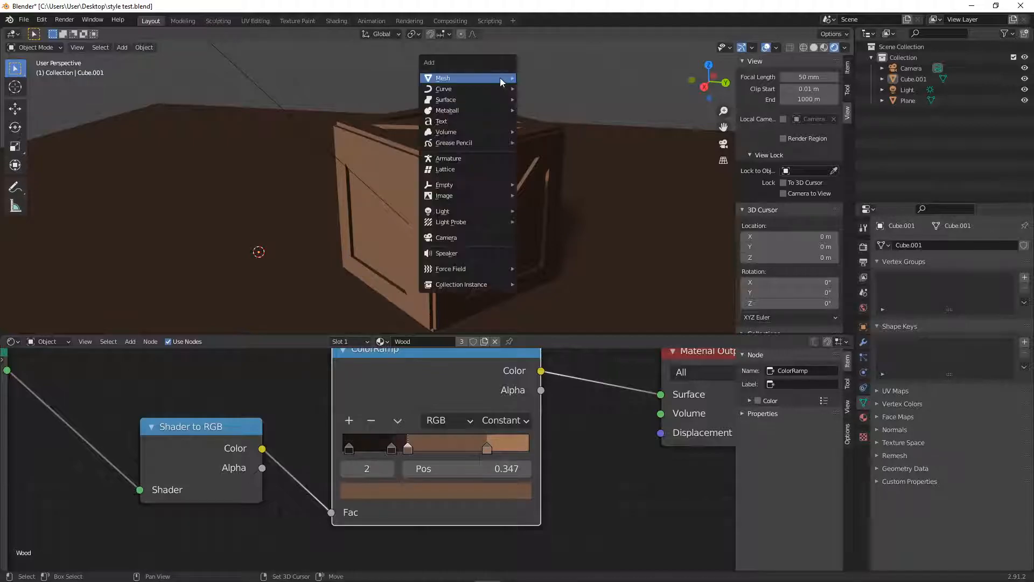
pyautogui.moveTo(485, 142)
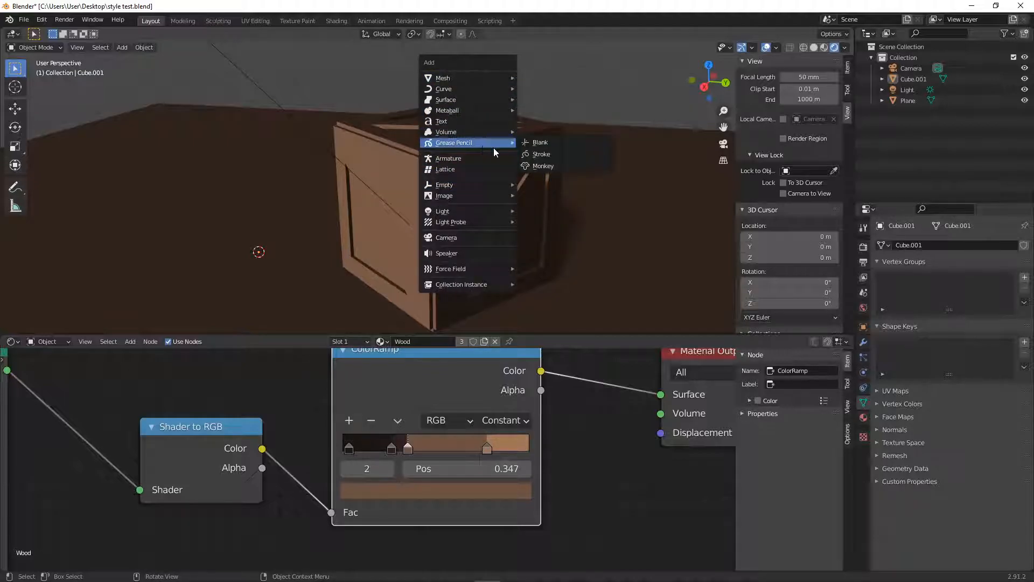
pyautogui.click(556, 154)
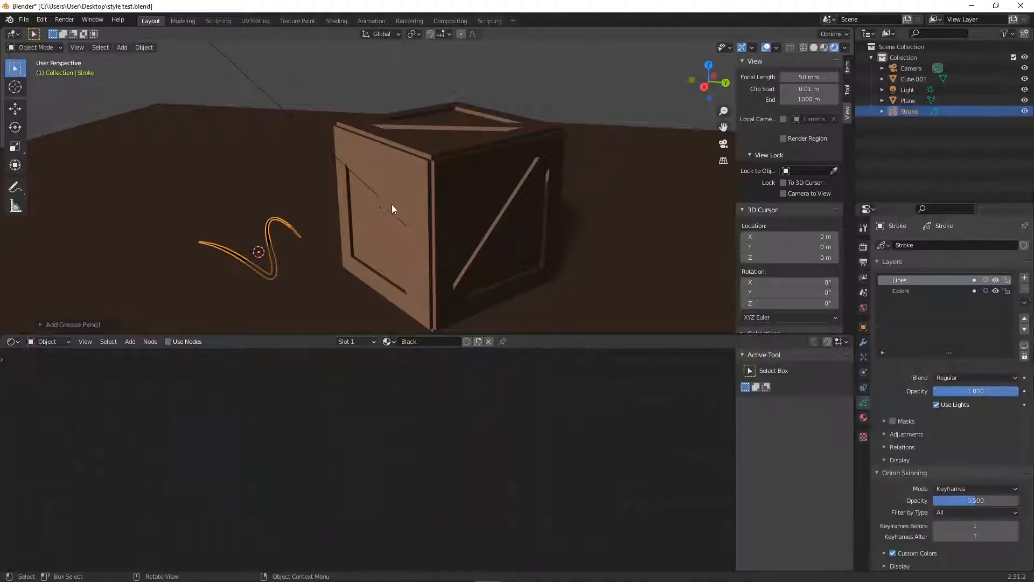
# - Move the Grease Pencil stroke up and away from the crate and switch it to Draw mode
pyautogui.press('g')
pyautogui.click(191, 124)
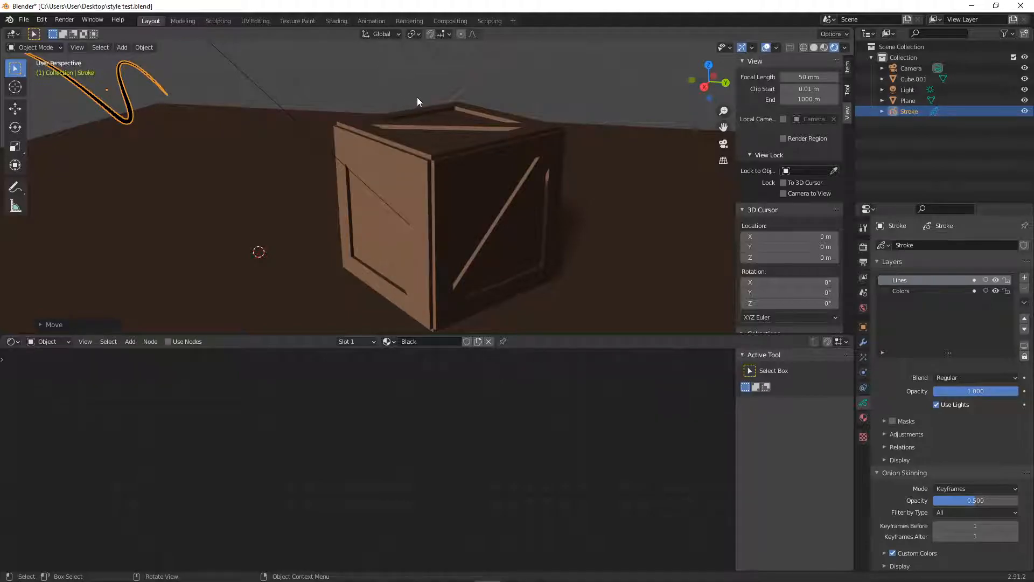
pyautogui.hotkey('ctrl', 'Tab')
pyautogui.click(423, 34)
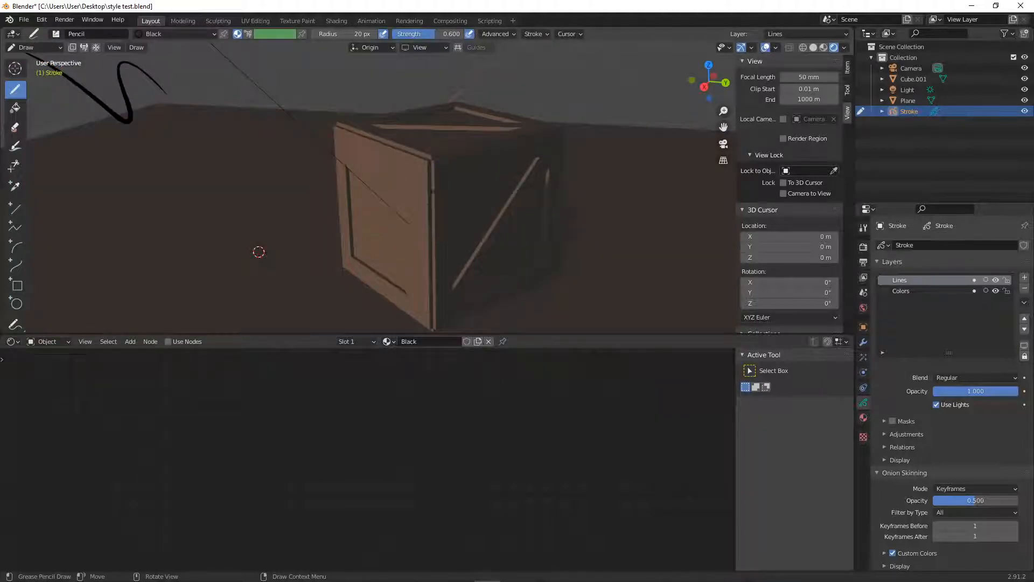
# - Examine the stroke's object, modifier, layer and material properties, including the Black, White, Blue and Grey materials
pyautogui.click(863, 328)
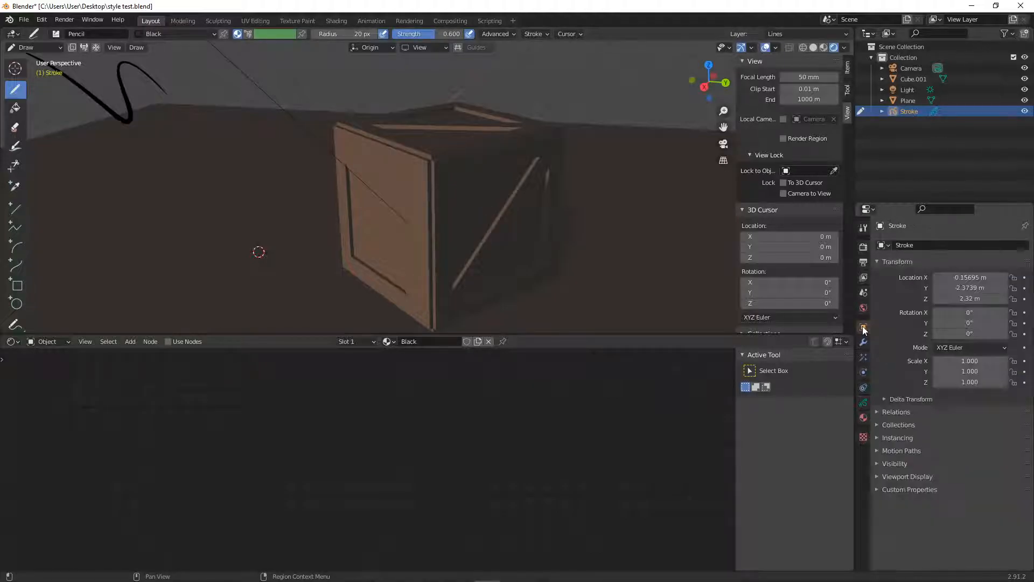
pyautogui.click(863, 342)
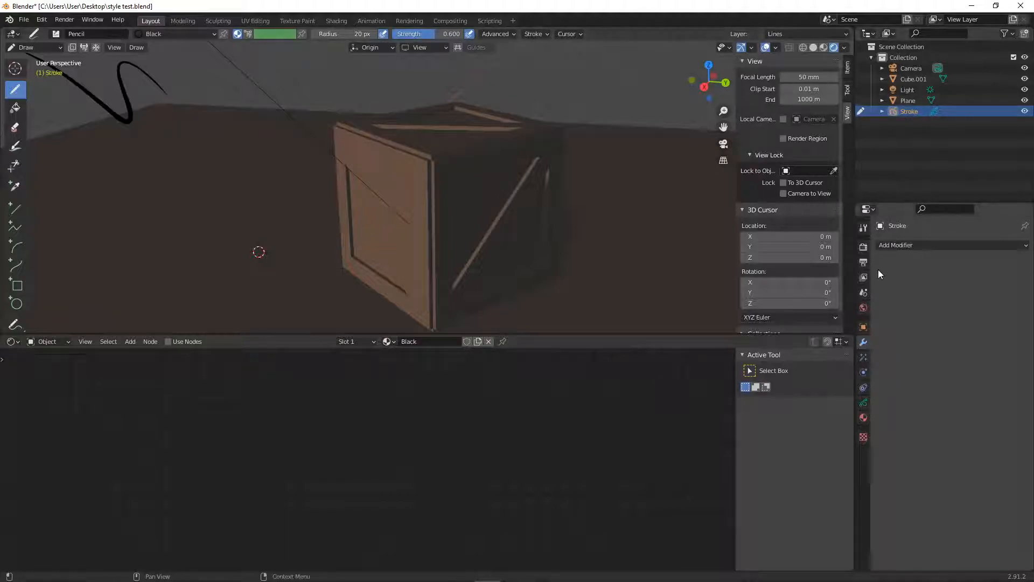
pyautogui.click(863, 402)
pyautogui.click(902, 291)
pyautogui.click(863, 417)
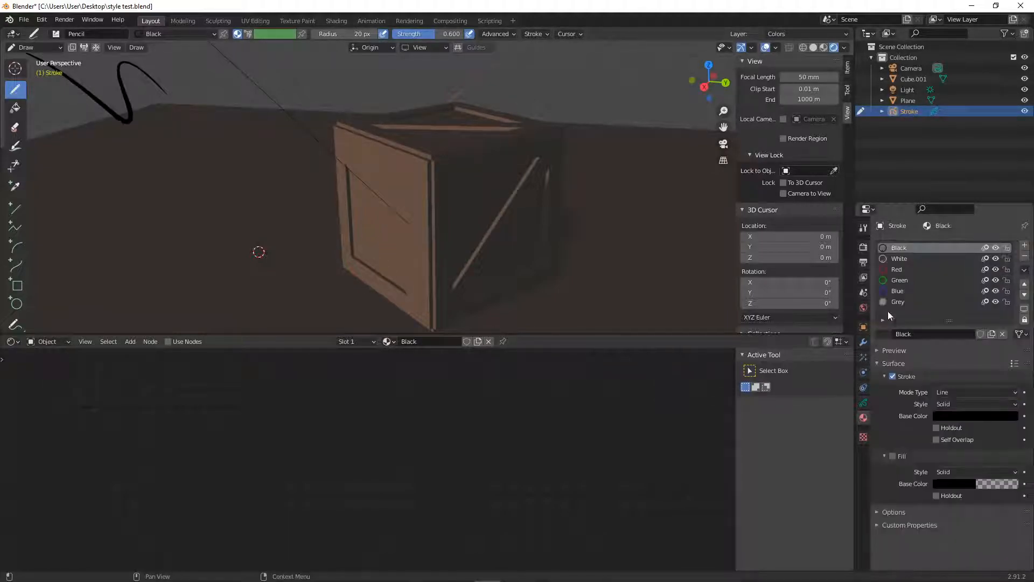
pyautogui.click(897, 259)
pyautogui.click(895, 291)
pyautogui.click(893, 300)
pyautogui.click(894, 248)
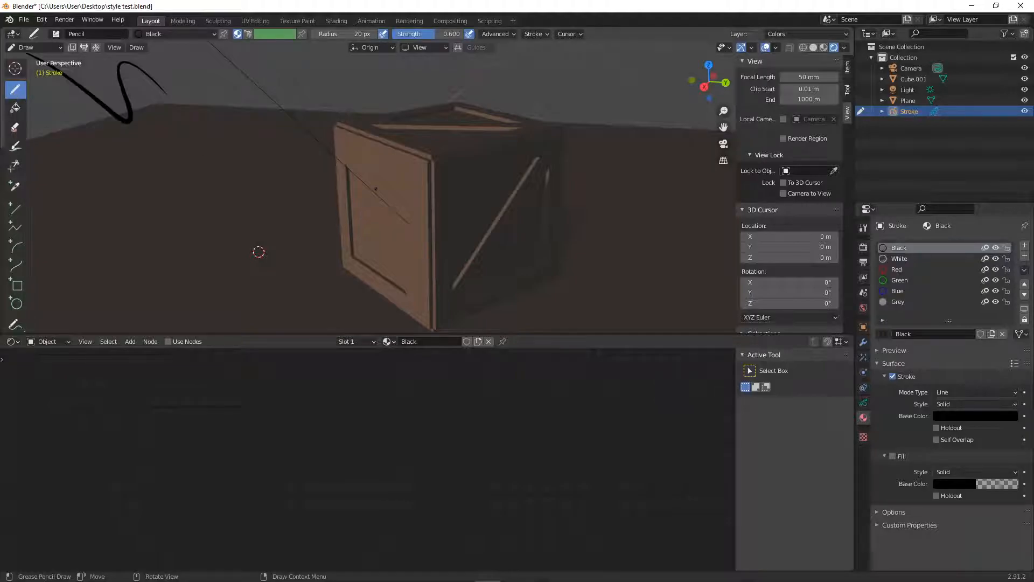
# - Set the Pencil brush radius to 55 px and its strength to 0.674
pyautogui.press('f')
pyautogui.click(375, 176)
pyautogui.press('f')
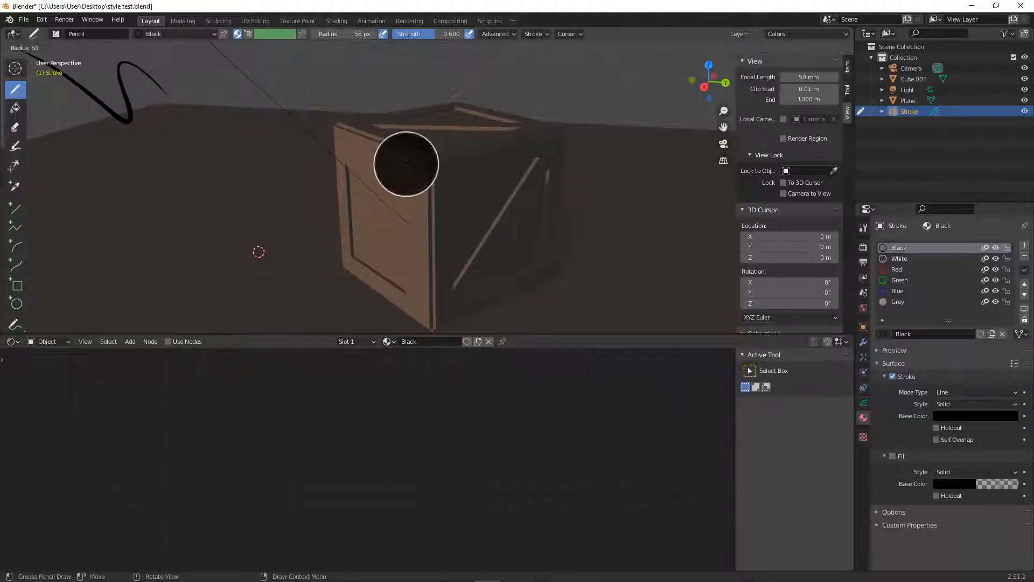
pyautogui.click(406, 165)
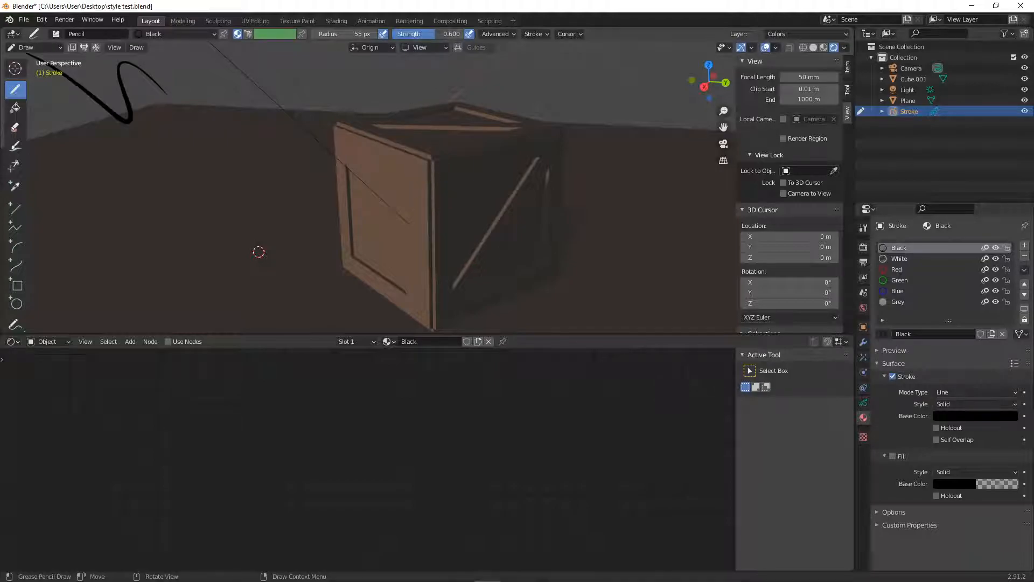
# - Make the Lines layer active and enable In Front in the stroke's viewport display settings
pyautogui.click(863, 404)
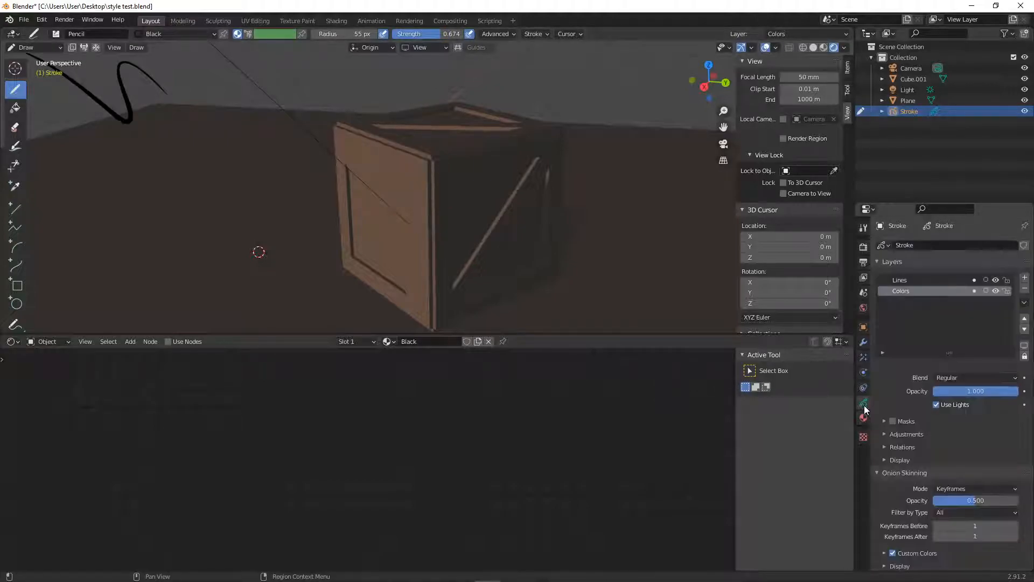
pyautogui.click(899, 280)
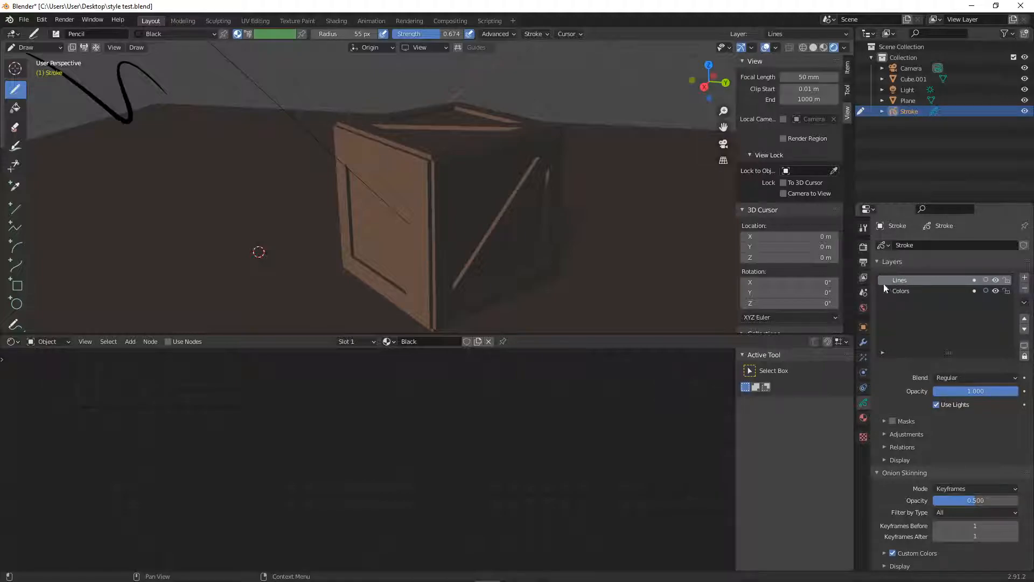
pyautogui.click(863, 327)
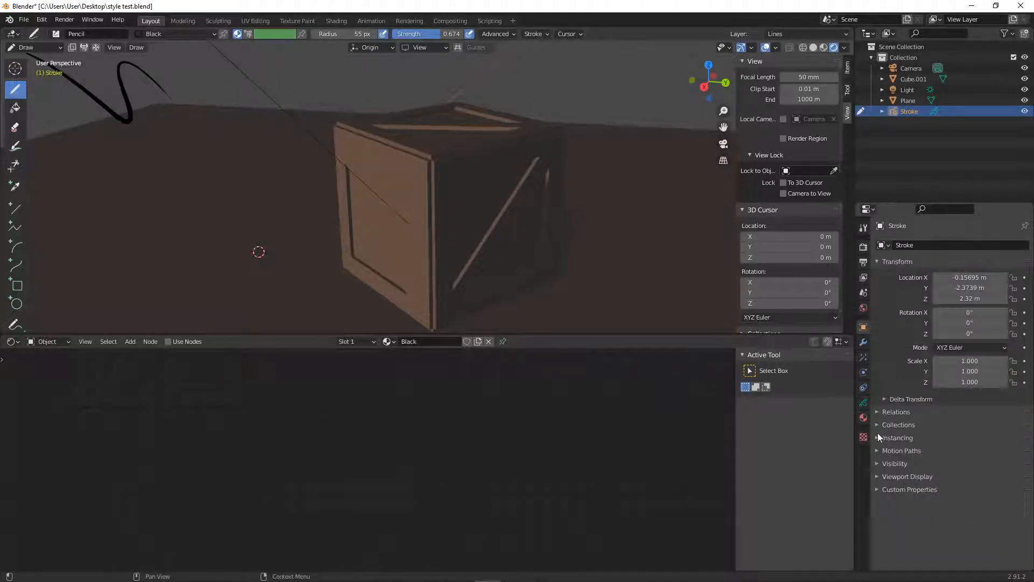
pyautogui.click(876, 477)
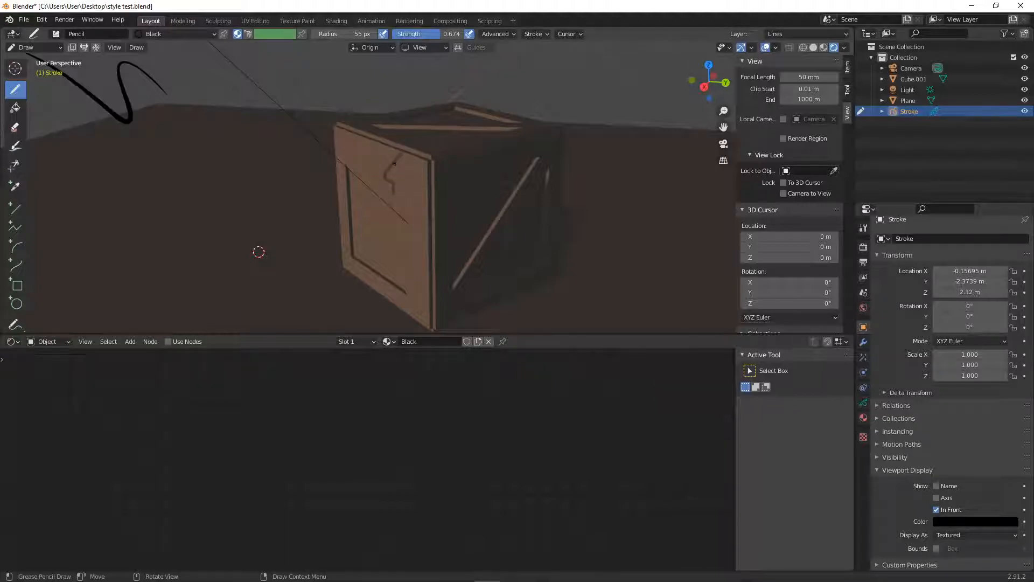
pyautogui.hotkey('ctrl', 'z')
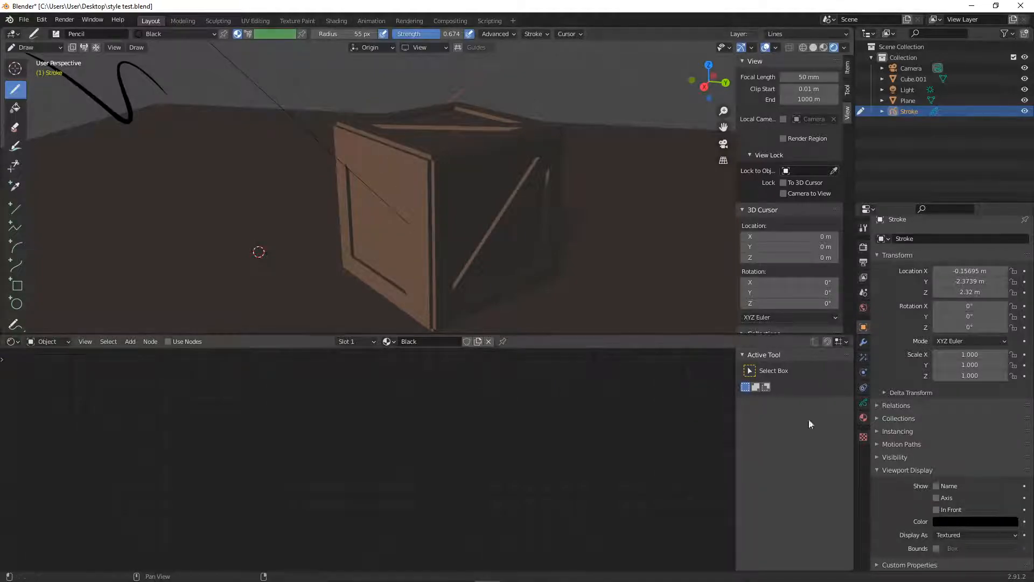
pyautogui.click(936, 509)
# - Draw wavy test lines on the crate's lit side and raise the Pencil brush strength to 1.000
pyautogui.moveTo(413, 203); pyautogui.dragTo(403, 275)
pyautogui.moveTo(258, 251); pyautogui.dragTo(279, 257, button='middle')
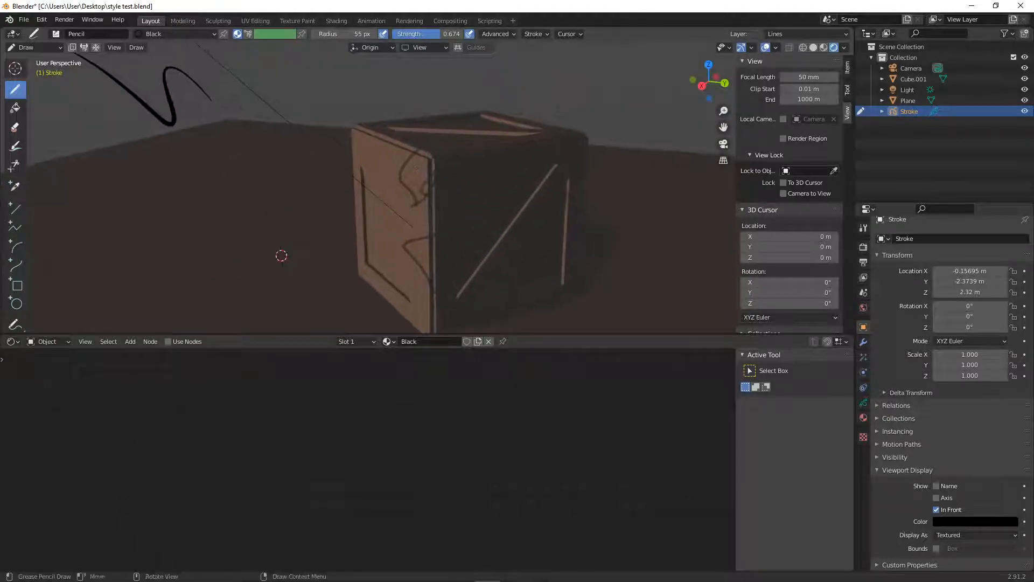
pyautogui.click(56, 34)
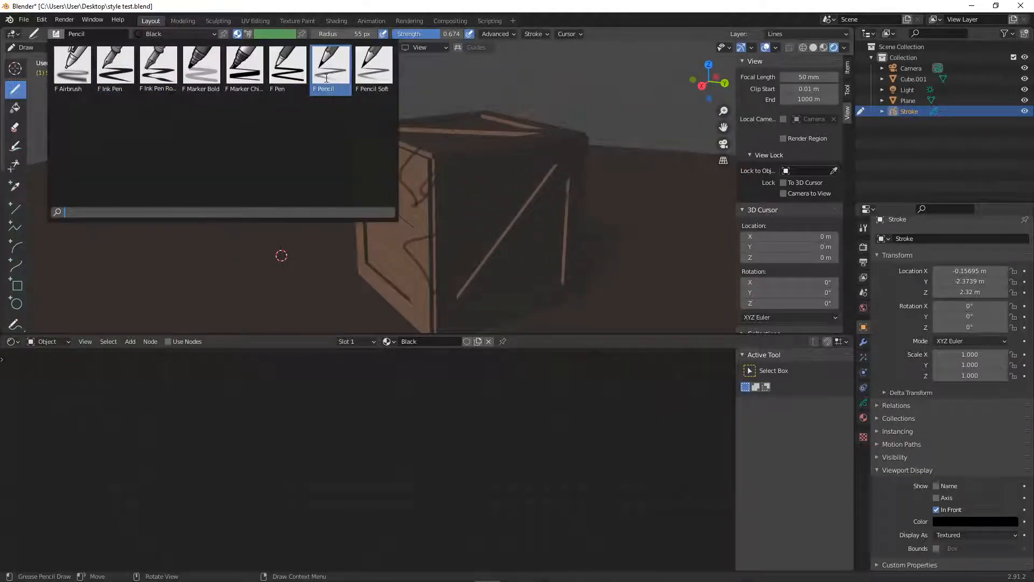
pyautogui.click(346, 75)
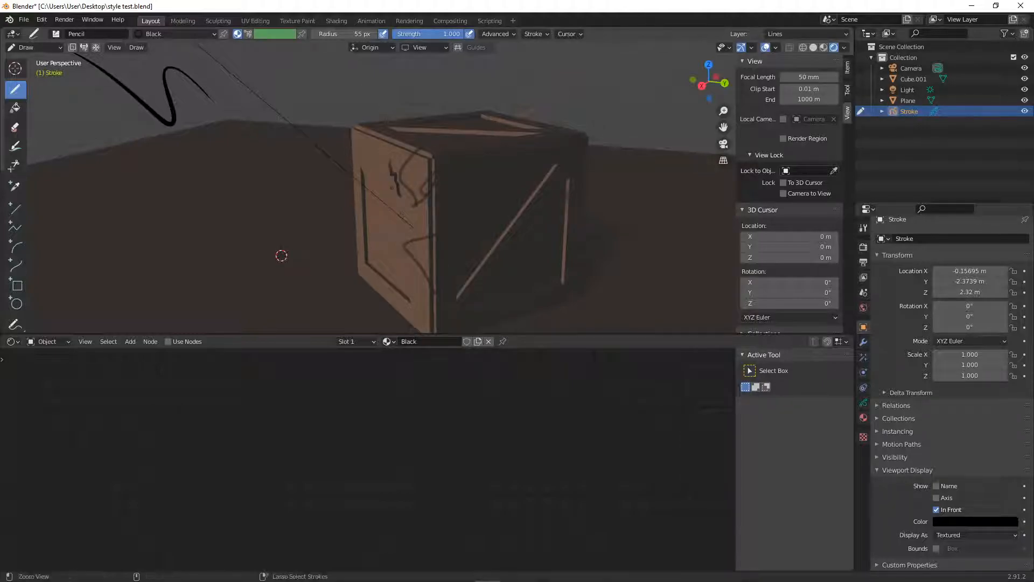
pyautogui.scroll(5, 402, 212)
pyautogui.click(531, 33)
pyautogui.moveTo(501, 35)
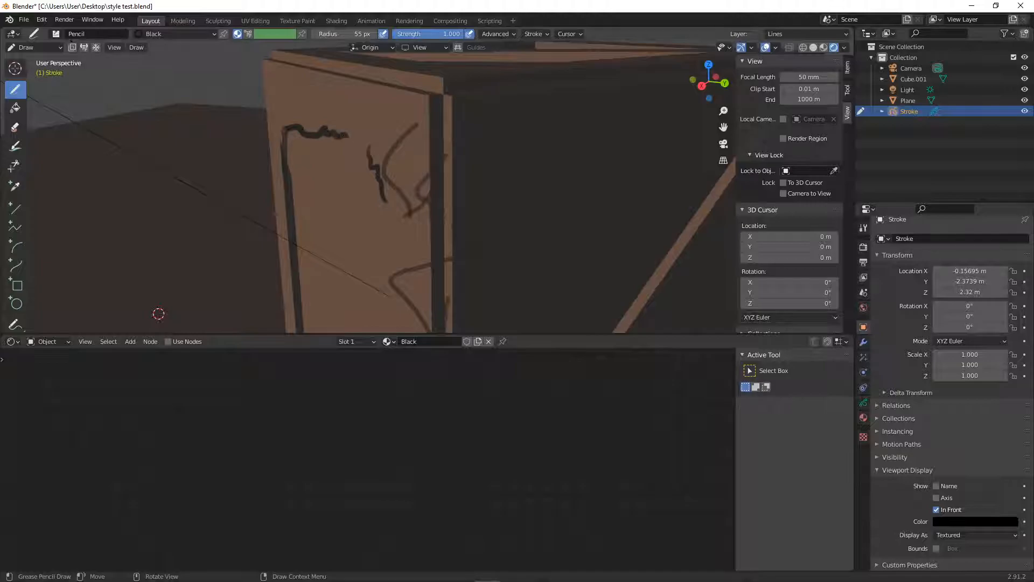
# - Try wavy lines and dense scribbles on the crate's lit side, undoing each attempt
pyautogui.hotkey('ctrl', 'z')
pyautogui.hotkey('ctrl', 'z')
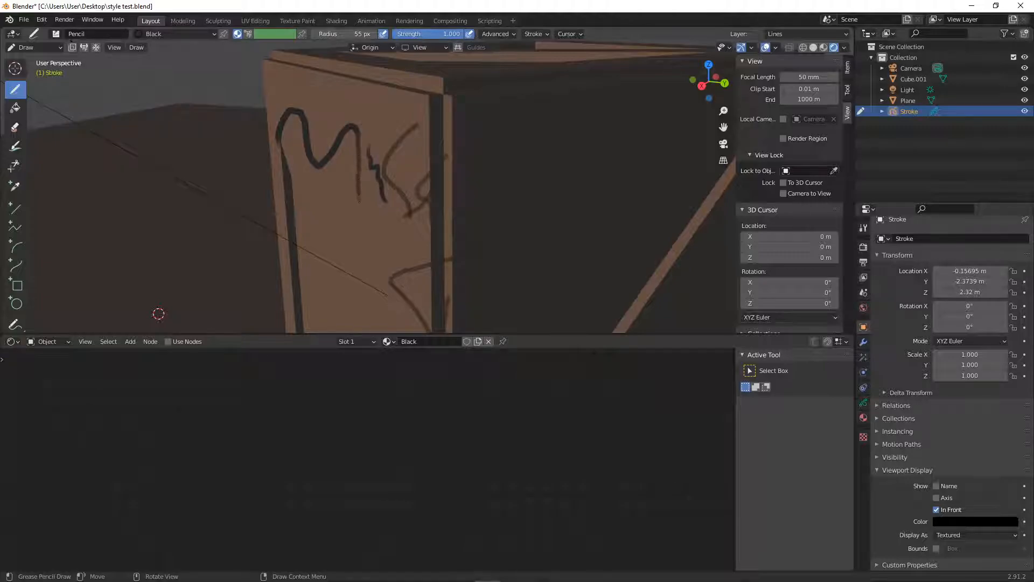
pyautogui.moveTo(364, 228)
pyautogui.mouseDown()
pyautogui.moveTo(378, 252)
pyautogui.moveTo(403, 197)
pyautogui.mouseUp()
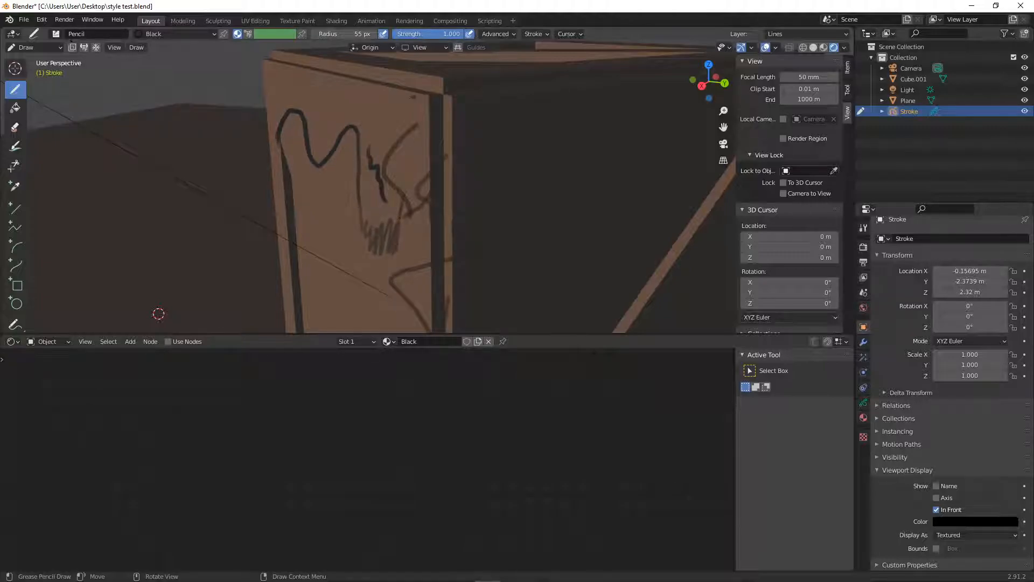
pyautogui.hotkey('ctrl', 'z')
pyautogui.hotkey('ctrl', 'z')
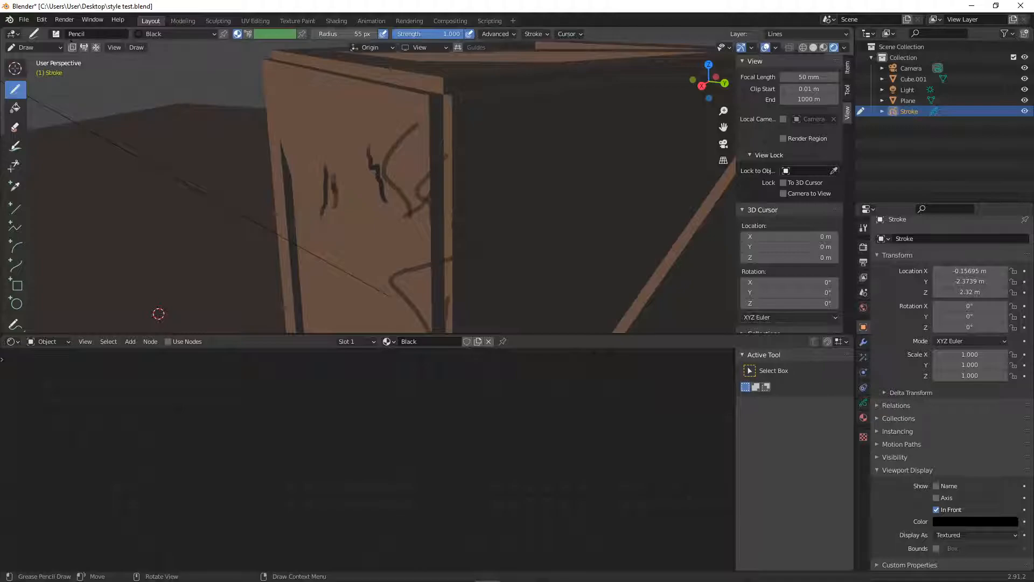
pyautogui.hotkey('ctrl', 'z')
pyautogui.hotkey('ctrl', 'z')
# - Erase the remaining test strokes from the crate with the Eraser Point brush and switch the viewport to solid shading
pyautogui.moveTo(158, 314)
pyautogui.mouseDown(button='middle')
pyautogui.moveTo(208, 289)
pyautogui.moveTo(239, 243)
pyautogui.moveTo(316, 220)
pyautogui.moveTo(353, 286)
pyautogui.moveTo(320, 194)
pyautogui.moveTo(264, 289)
pyautogui.moveTo(215, 319)
pyautogui.moveTo(92, 329)
pyautogui.moveTo(226, 277)
pyautogui.moveTo(227, 258)
pyautogui.mouseUp(button='middle')
pyautogui.press('e')
pyautogui.moveTo(286, 161)
pyautogui.mouseDown()
pyautogui.moveTo(260, 185)
pyautogui.moveTo(331, 166)
pyautogui.moveTo(354, 243)
pyautogui.mouseUp()
pyautogui.moveTo(225, 260)
pyautogui.mouseDown(button='middle')
pyautogui.moveTo(152, 286)
pyautogui.moveTo(194, 267)
pyautogui.moveTo(157, 293)
pyautogui.mouseUp(button='middle')
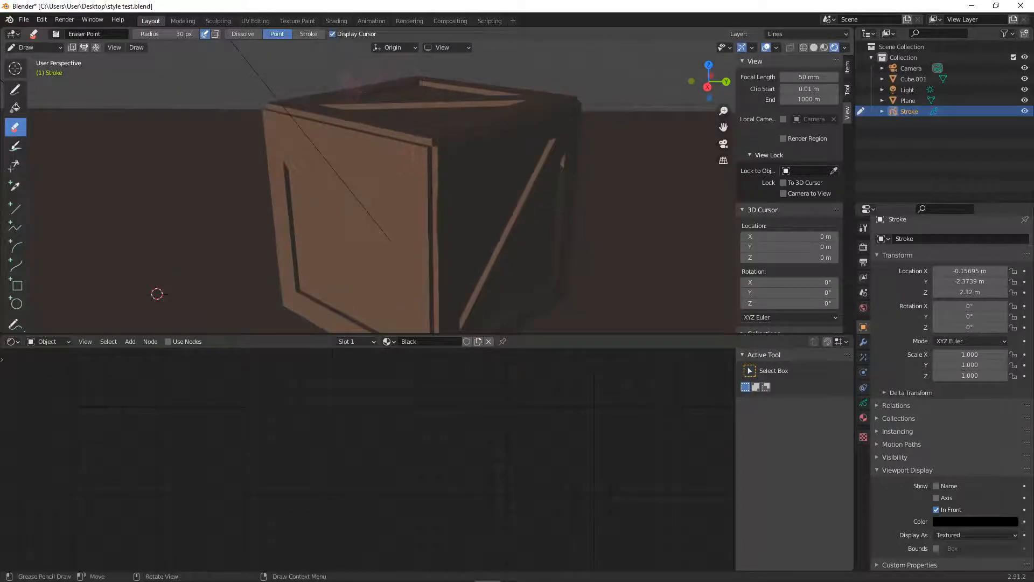
pyautogui.click(814, 47)
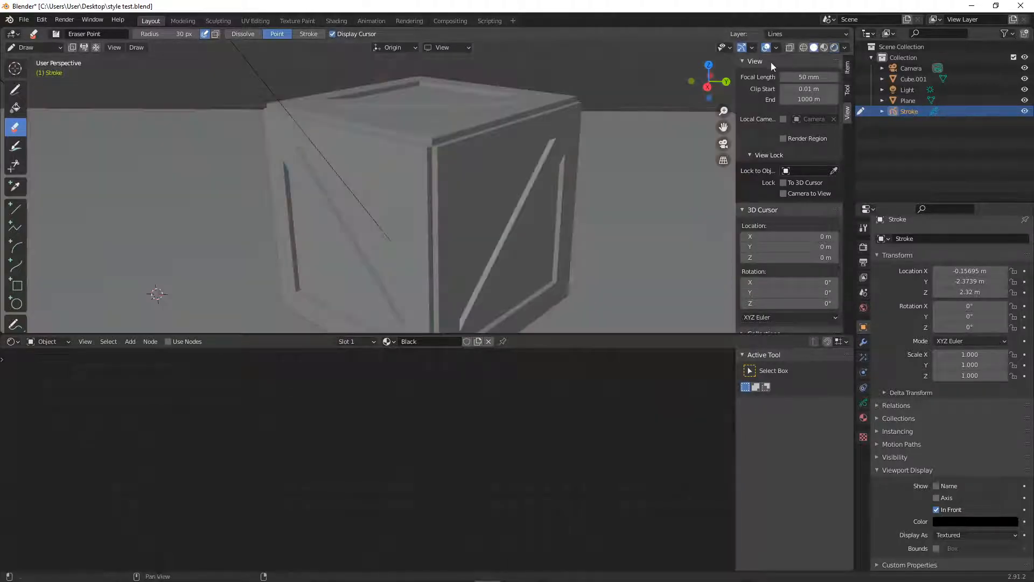
# - Activate the Pencil draw brush and set the stroke placement to Surface
pyautogui.scroll(1, 395, 200)
pyautogui.moveTo(395, 200)
pyautogui.keyDown('shift'); pyautogui.mouseDown(button='middle')
pyautogui.moveTo(394, 177)
pyautogui.moveTo(385, 190)
pyautogui.mouseUp(button='middle'); pyautogui.keyUp('shift')
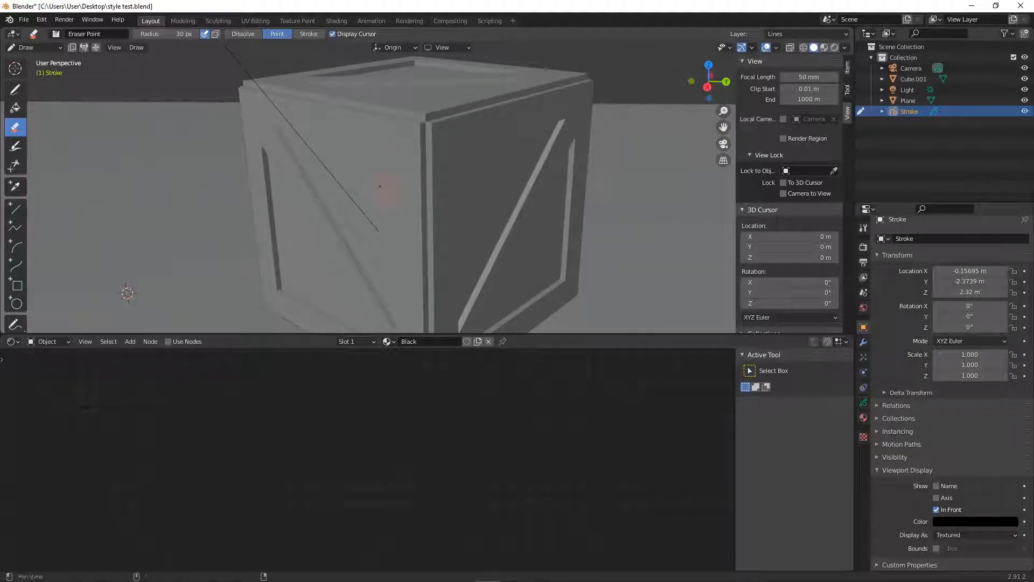
pyautogui.click(16, 90)
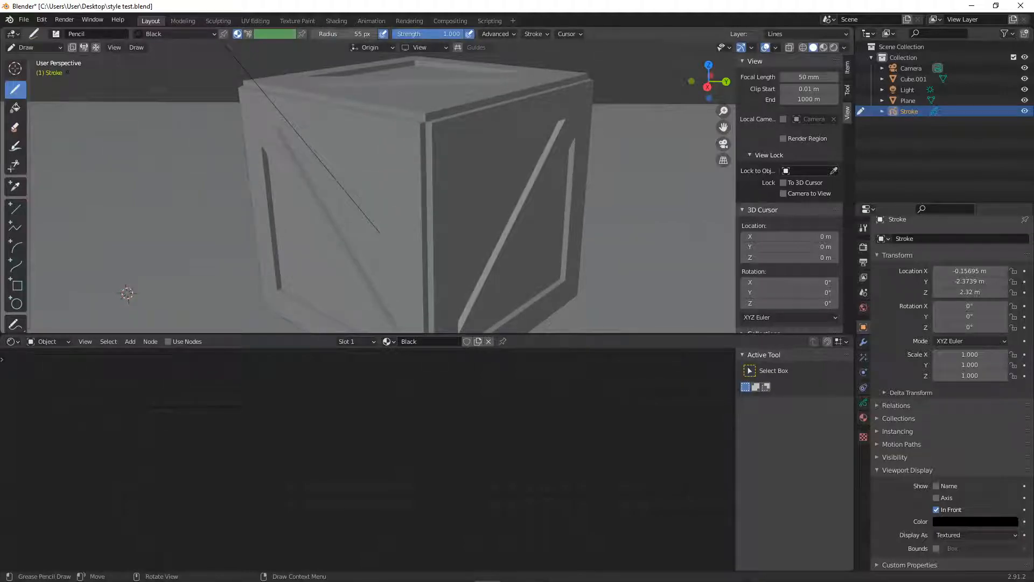
pyautogui.click(388, 48)
pyautogui.click(352, 102)
# - Try test strokes across the crate's sides with surface placement, undoing the last ones
pyautogui.moveTo(326, 166); pyautogui.dragTo(315, 170)
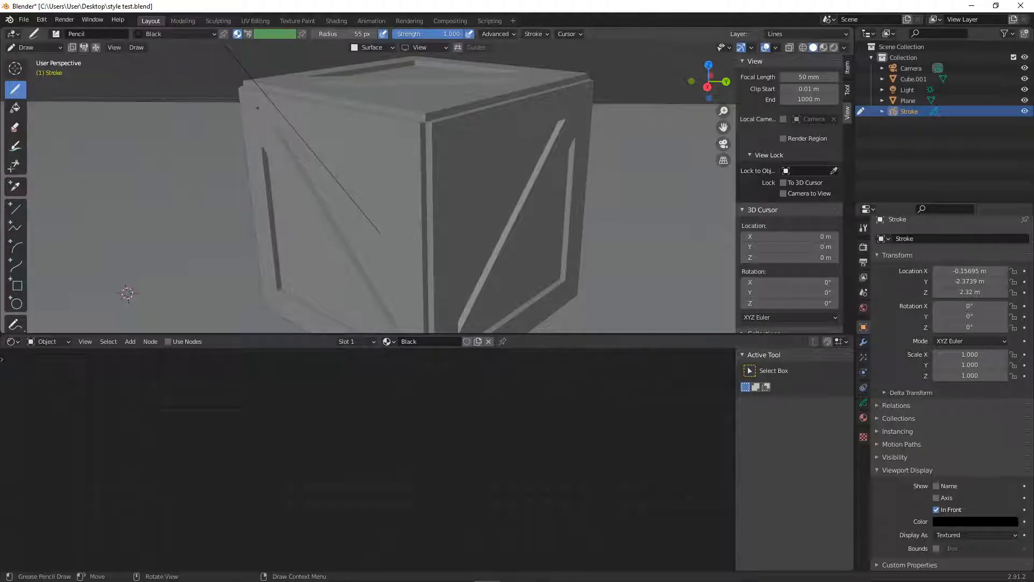
pyautogui.moveTo(338, 132); pyautogui.dragTo(341, 131)
pyautogui.moveTo(389, 164)
pyautogui.mouseDown(button='middle')
pyautogui.moveTo(374, 185)
pyautogui.moveTo(350, 172)
pyautogui.mouseUp(button='middle')
pyautogui.moveTo(421, 140); pyautogui.dragTo(425, 177)
pyautogui.moveTo(443, 192); pyautogui.dragTo(434, 193, button='middle')
pyautogui.moveTo(480, 102); pyautogui.dragTo(507, 103)
pyautogui.moveTo(506, 105)
pyautogui.mouseDown(button='middle')
pyautogui.moveTo(492, 146)
pyautogui.moveTo(452, 152)
pyautogui.moveTo(475, 139)
pyautogui.mouseUp(button='middle')
pyautogui.hotkey('ctrl', 'z')
pyautogui.hotkey('ctrl', 'z')
# - Save the file and reduce the Pencil brush radius to 18 px
pyautogui.moveTo(429, 104)
pyautogui.mouseDown()
pyautogui.moveTo(410, 114)
pyautogui.moveTo(422, 105)
pyautogui.mouseUp()
pyautogui.moveTo(478, 176)
pyautogui.mouseDown(button='middle')
pyautogui.moveTo(495, 120)
pyautogui.moveTo(543, 156)
pyautogui.moveTo(393, 182)
pyautogui.mouseUp(button='middle')
pyautogui.hotkey('ctrl', 's')
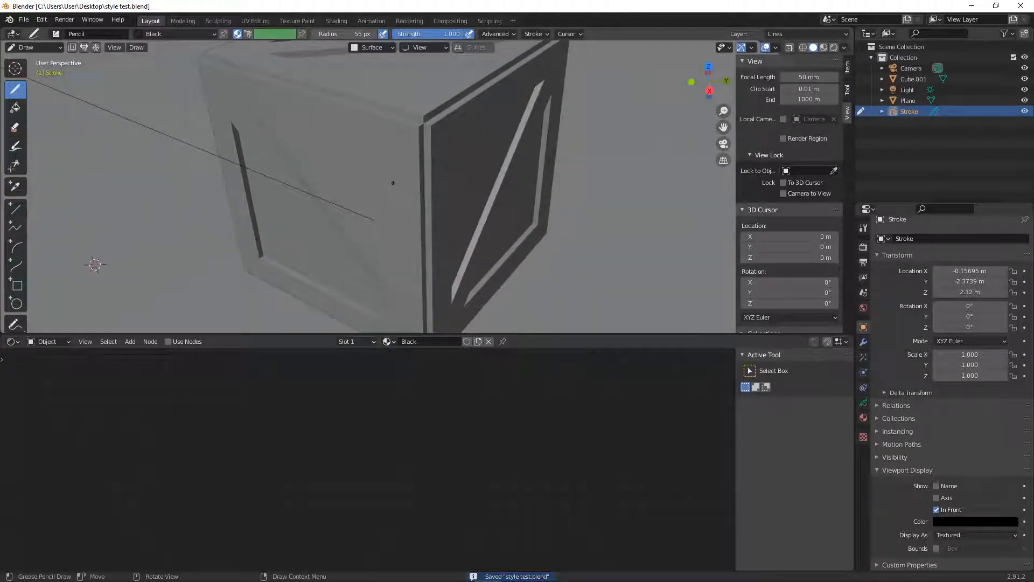
pyautogui.press('f')
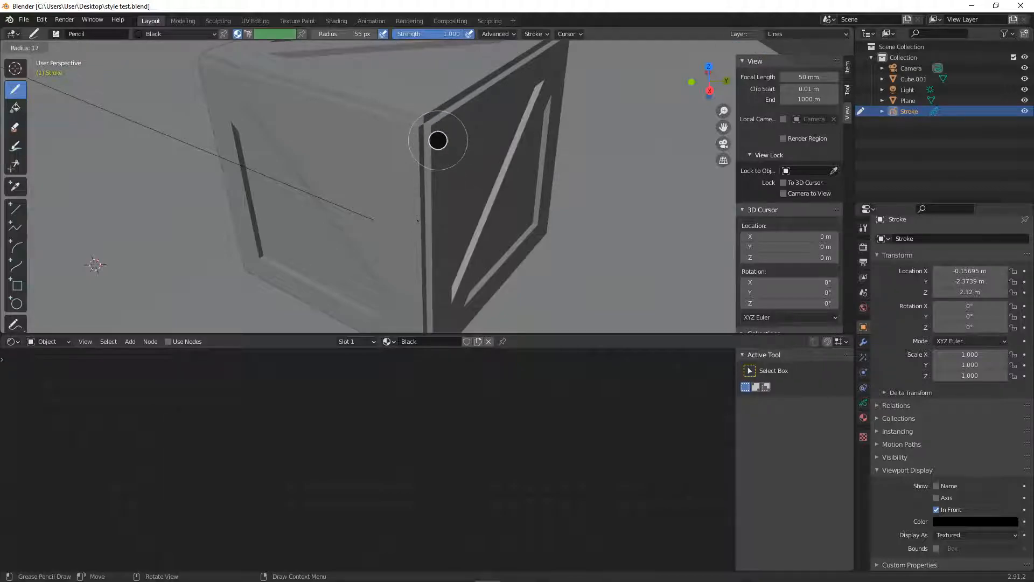
pyautogui.click(447, 141)
# - Draw black lines along the crate's outer edge, inner frame edges and the upper edge of the diagonal plank
pyautogui.moveTo(377, 200)
pyautogui.mouseDown(button='middle')
pyautogui.moveTo(405, 176)
pyautogui.moveTo(465, 177)
pyautogui.mouseUp(button='middle')
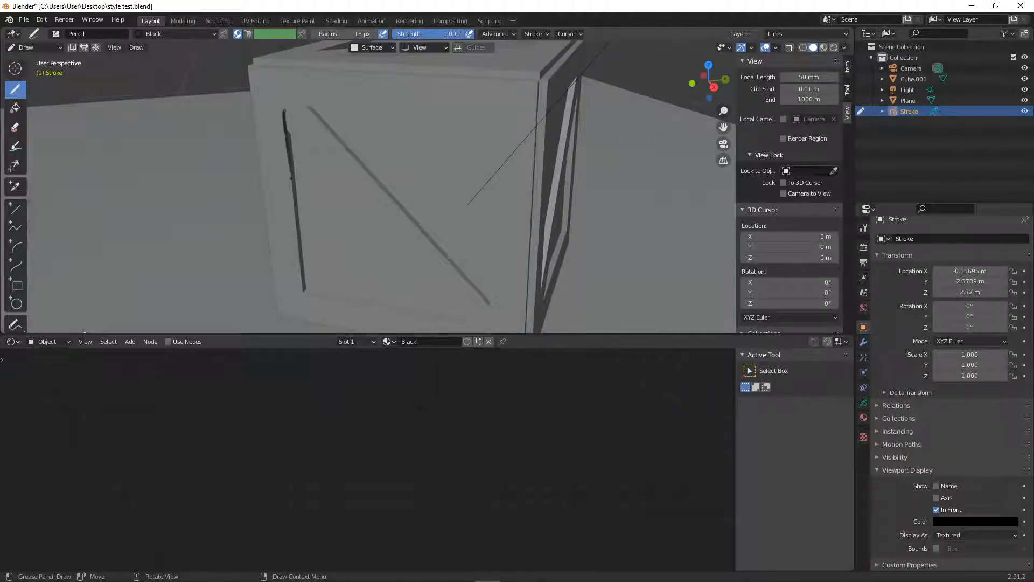
pyautogui.moveTo(291, 199); pyautogui.dragTo(302, 288)
pyautogui.moveTo(268, 235); pyautogui.dragTo(271, 259)
pyautogui.moveTo(282, 222)
pyautogui.keyDown('alt'); pyautogui.mouseDown()
pyautogui.moveTo(294, 210)
pyautogui.moveTo(264, 162)
pyautogui.moveTo(253, 168)
pyautogui.moveTo(259, 200)
pyautogui.moveTo(261, 183)
pyautogui.moveTo(289, 185)
pyautogui.moveTo(266, 169)
pyautogui.moveTo(229, 201)
pyautogui.moveTo(256, 198)
pyautogui.moveTo(288, 175)
pyautogui.moveTo(284, 162)
pyautogui.moveTo(316, 173)
pyautogui.moveTo(309, 180)
pyautogui.moveTo(318, 174)
pyautogui.moveTo(286, 225)
pyautogui.mouseUp(); pyautogui.keyUp('alt')
pyautogui.hotkey('ctrl', 'z')
pyautogui.moveTo(291, 220)
pyautogui.mouseDown(button='middle')
pyautogui.moveTo(325, 203)
pyautogui.moveTo(341, 210)
pyautogui.moveTo(265, 231)
pyautogui.moveTo(300, 208)
pyautogui.moveTo(293, 238)
pyautogui.moveTo(328, 230)
pyautogui.mouseUp(button='middle')
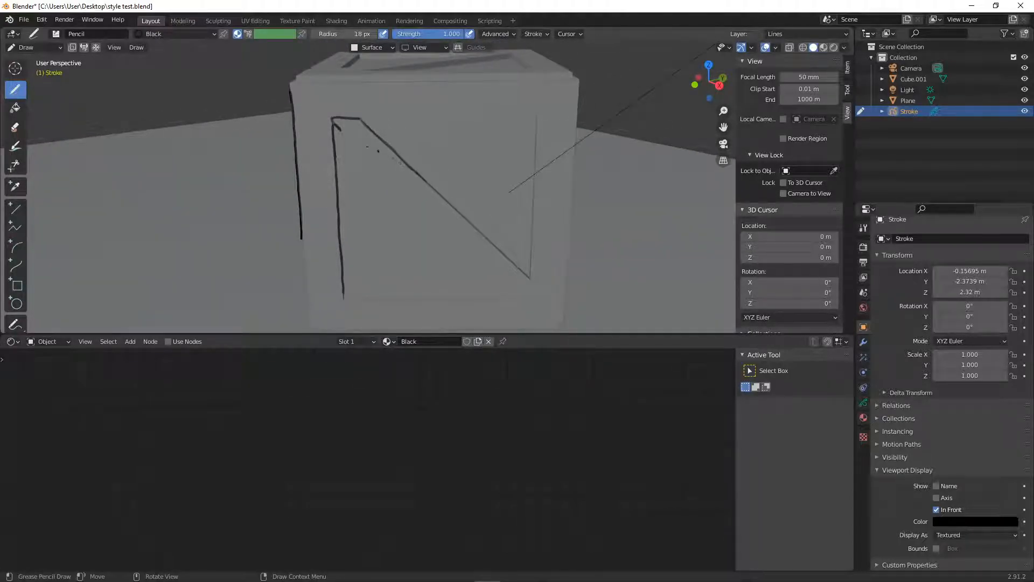
# - Outline the lower edge of the diagonal plank and draw wavy wood-grain lines on the vertical frame plank
pyautogui.moveTo(394, 194)
pyautogui.keyDown('shift'); pyautogui.mouseDown(button='middle')
pyautogui.moveTo(428, 192)
pyautogui.moveTo(377, 224)
pyautogui.moveTo(333, 221)
pyautogui.mouseUp(button='middle'); pyautogui.keyUp('shift')
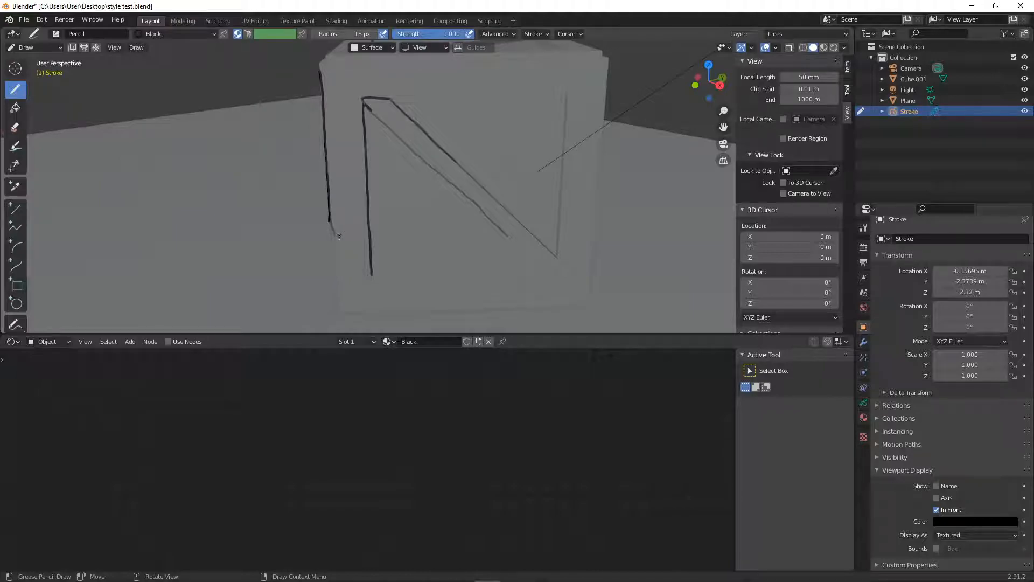
pyautogui.moveTo(341, 213)
pyautogui.mouseDown()
pyautogui.moveTo(341, 126)
pyautogui.moveTo(357, 104)
pyautogui.mouseUp()
pyautogui.moveTo(357, 144); pyautogui.dragTo(346, 178, button='middle')
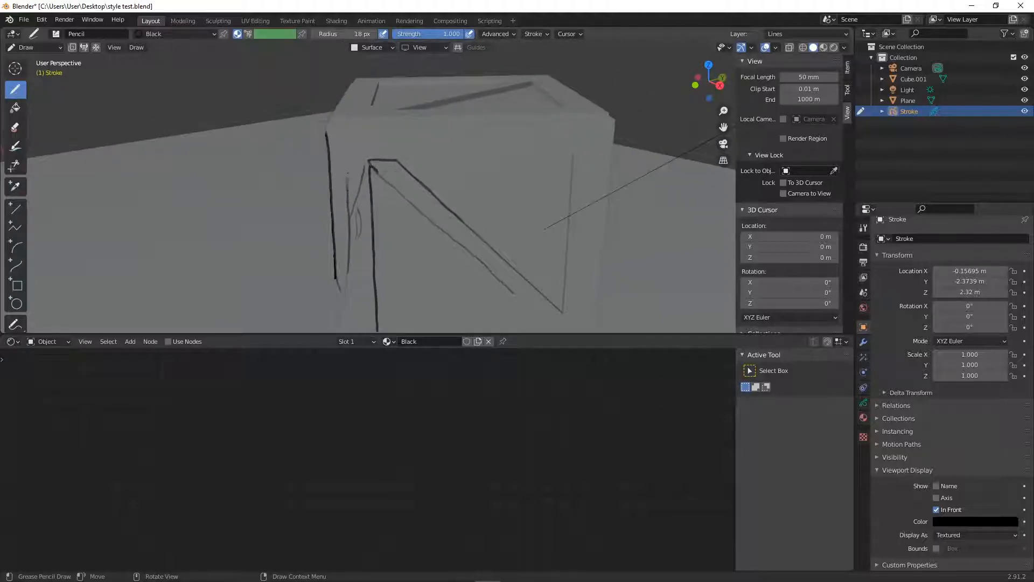
pyautogui.moveTo(383, 147)
pyautogui.mouseDown(button='middle')
pyautogui.moveTo(381, 193)
pyautogui.moveTo(368, 183)
pyautogui.mouseUp(button='middle')
pyautogui.moveTo(374, 175); pyautogui.dragTo(374, 204)
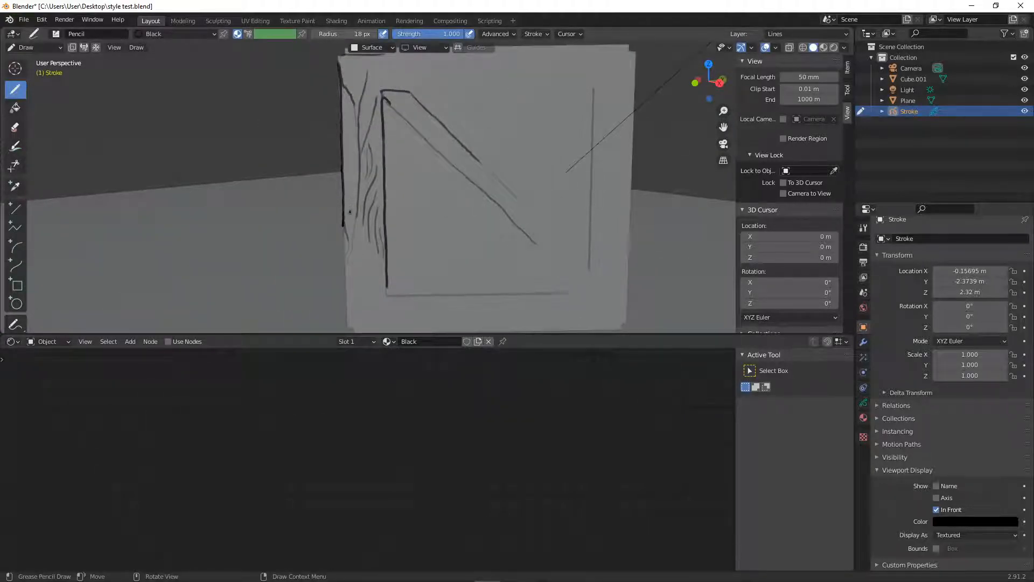
# - Draw diagonal joint lines and pairs of nail circles at the lower and upper right corners of the crate's frame
pyautogui.moveTo(411, 199)
pyautogui.mouseDown(button='middle')
pyautogui.moveTo(395, 228)
pyautogui.moveTo(391, 217)
pyautogui.mouseUp(button='middle')
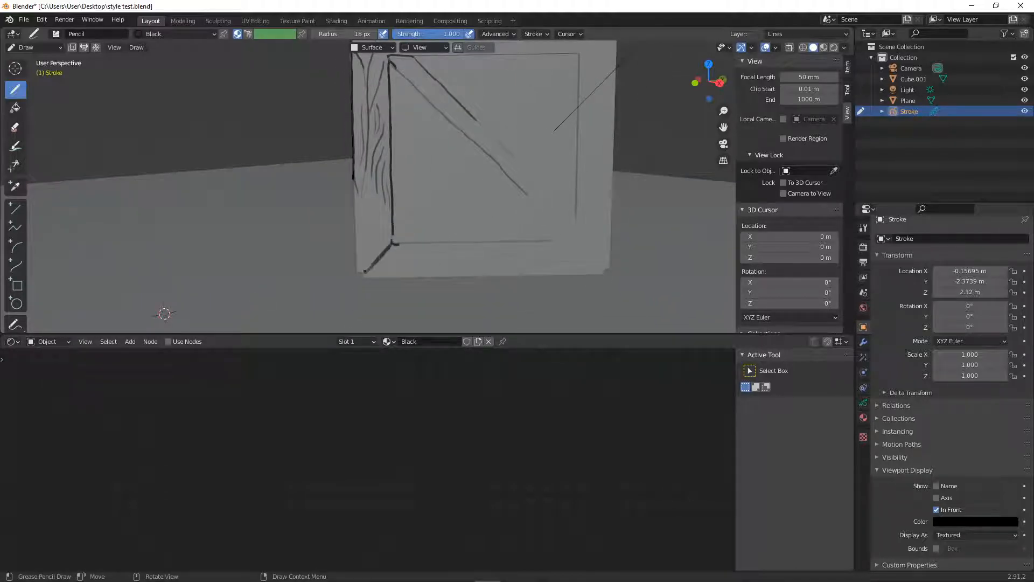
pyautogui.moveTo(376, 247); pyautogui.dragTo(379, 239)
pyautogui.moveTo(399, 254)
pyautogui.mouseDown(button='middle')
pyautogui.moveTo(462, 249)
pyautogui.moveTo(529, 184)
pyautogui.mouseUp(button='middle')
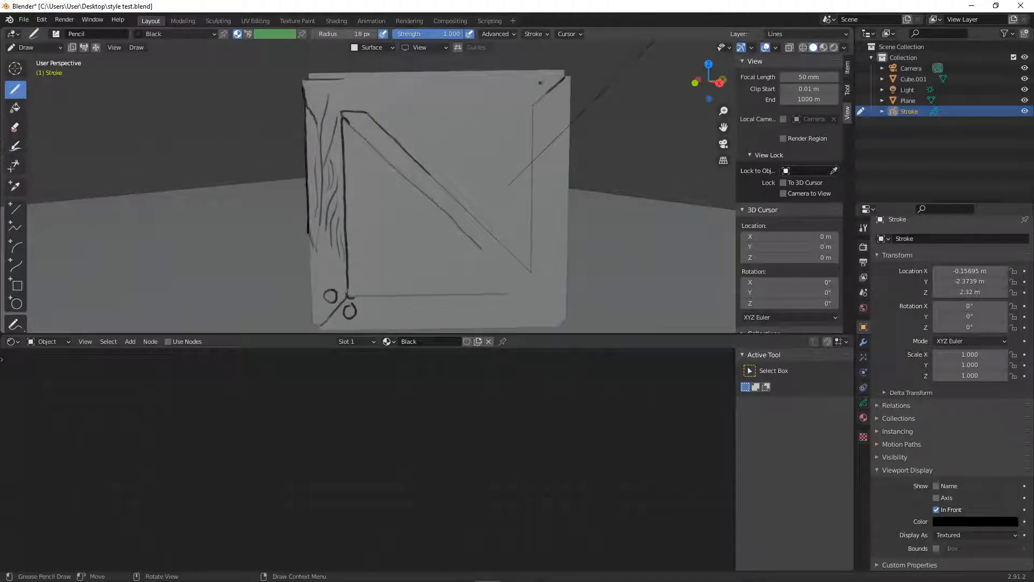
pyautogui.hotkey('ctrl', 'z')
pyautogui.hotkey('ctrl', 'z')
pyautogui.moveTo(502, 104)
pyautogui.mouseDown()
pyautogui.moveTo(355, 111)
pyautogui.moveTo(444, 77)
pyautogui.moveTo(545, 75)
pyautogui.mouseUp()
pyautogui.moveTo(486, 256)
pyautogui.mouseDown()
pyautogui.moveTo(460, 222)
pyautogui.moveTo(533, 272)
pyautogui.moveTo(561, 320)
pyautogui.mouseUp()
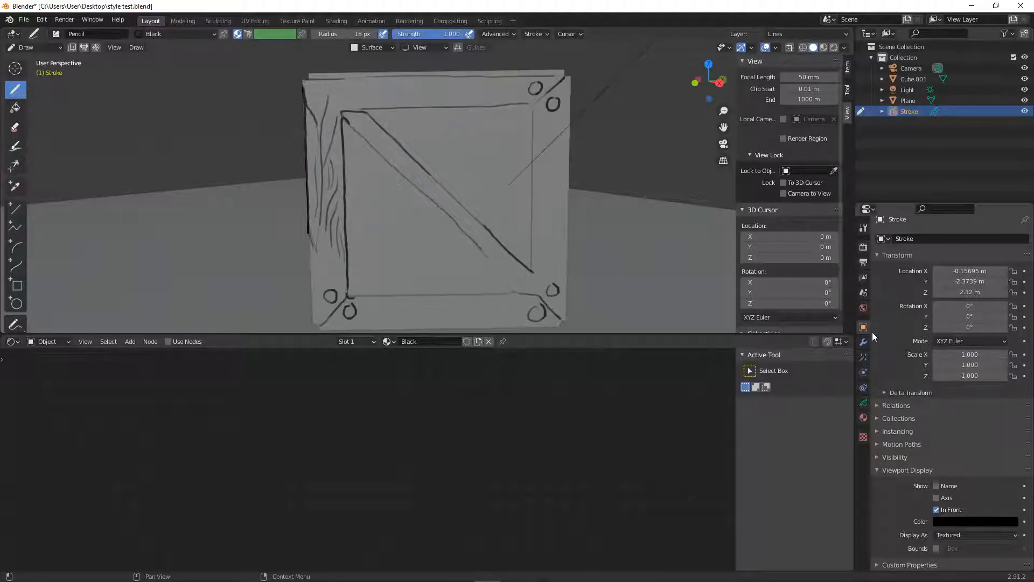
# - Change the stroke base color of the Grease Pencil's Black material to a dark brown
pyautogui.click(863, 405)
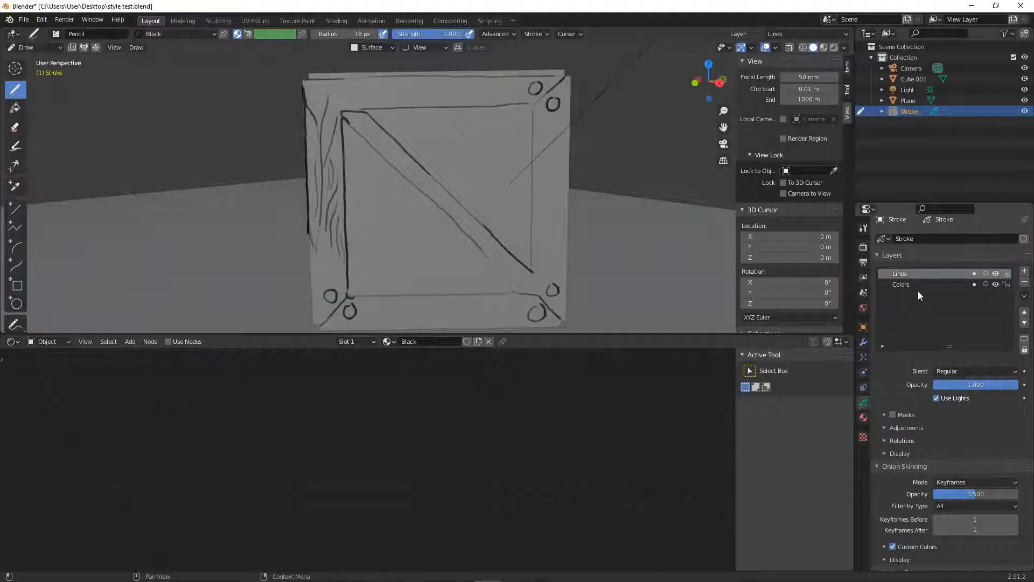
pyautogui.click(864, 417)
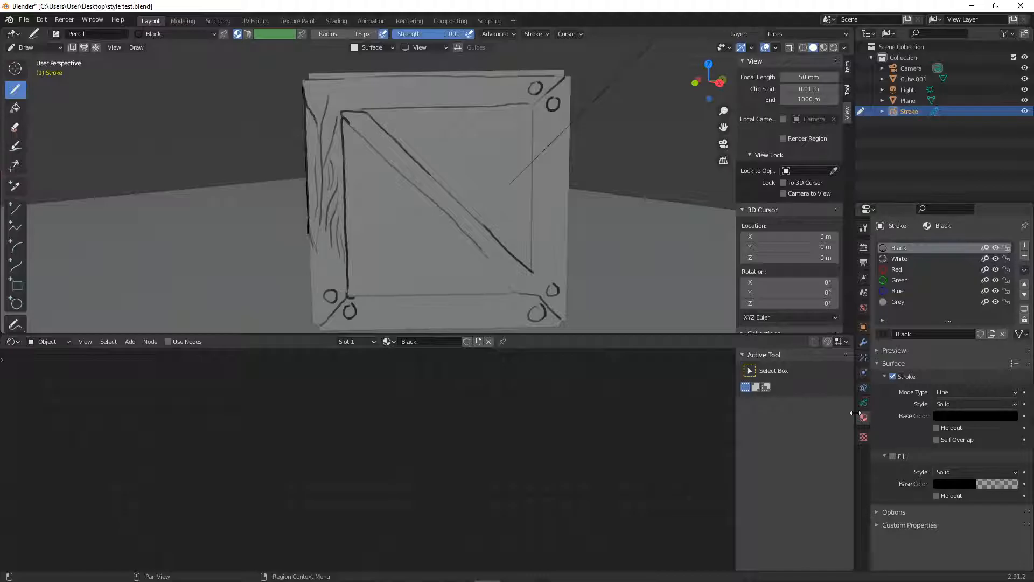
pyautogui.click(964, 418)
pyautogui.moveTo(1011, 332)
pyautogui.mouseDown()
pyautogui.moveTo(1009, 318)
pyautogui.moveTo(971, 289)
pyautogui.moveTo(984, 276)
pyautogui.moveTo(989, 324)
pyautogui.moveTo(1011, 263)
pyautogui.moveTo(1010, 293)
pyautogui.mouseUp()
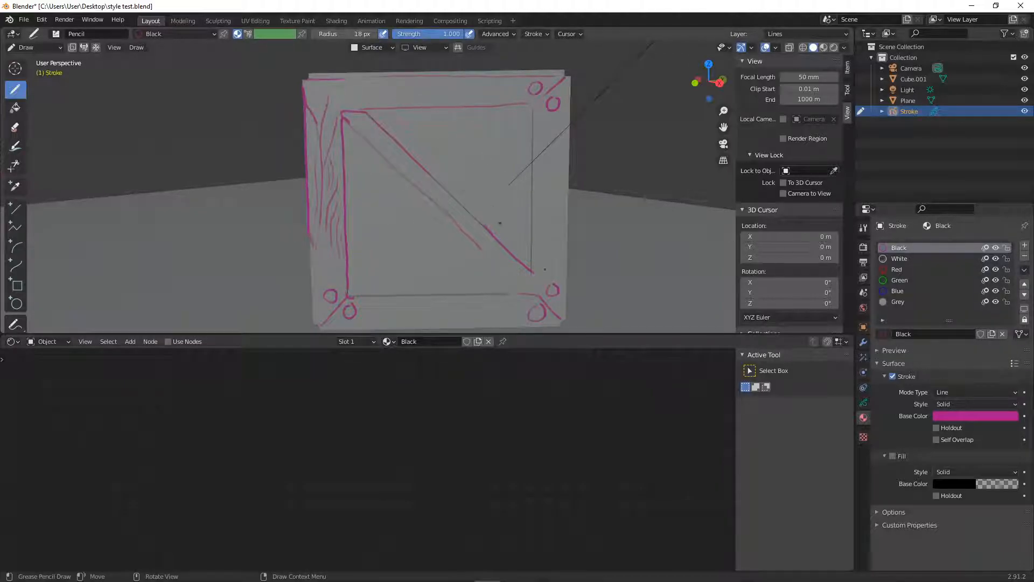
pyautogui.click(990, 416)
pyautogui.moveTo(1012, 292)
pyautogui.mouseDown()
pyautogui.moveTo(1010, 341)
pyautogui.moveTo(1018, 330)
pyautogui.moveTo(953, 324)
pyautogui.mouseUp()
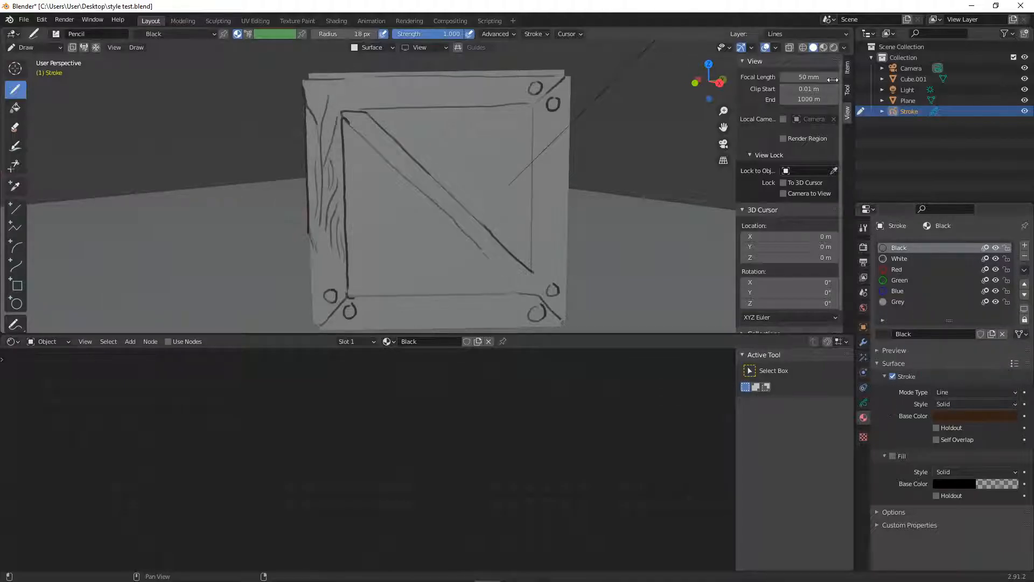
# - Examine the hand-drawn lines on the crate in material preview and rendered shading
pyautogui.click(823, 47)
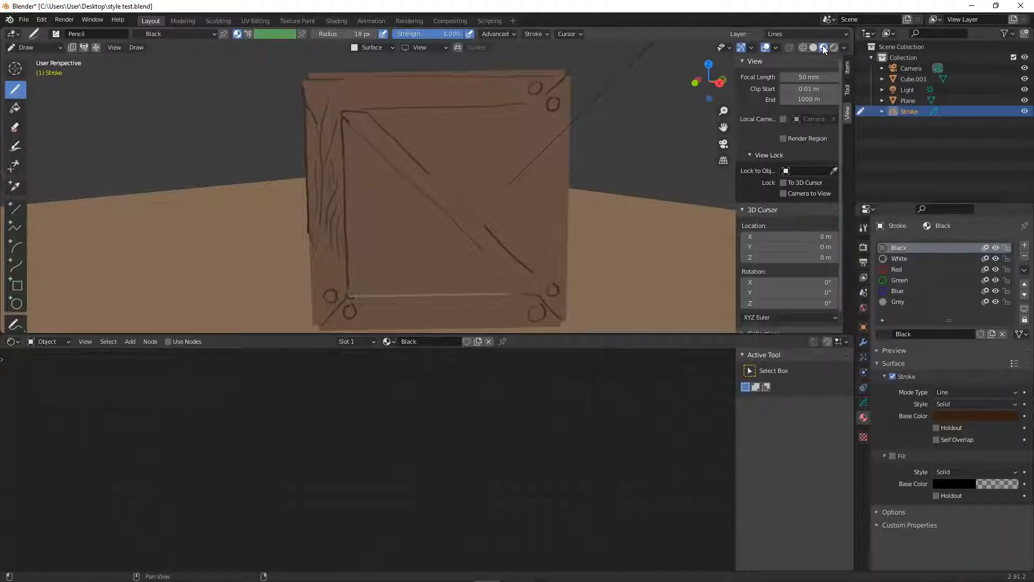
pyautogui.moveTo(517, 215)
pyautogui.mouseDown(button='middle')
pyautogui.moveTo(544, 216)
pyautogui.moveTo(474, 240)
pyautogui.moveTo(501, 222)
pyautogui.mouseUp(button='middle')
pyautogui.scroll(-4, 502, 222)
pyautogui.moveTo(330, 228); pyautogui.dragTo(498, 205, button='middle')
pyautogui.moveTo(385, 191)
pyautogui.mouseDown(button='middle')
pyautogui.moveTo(381, 208)
pyautogui.moveTo(300, 237)
pyautogui.moveTo(334, 212)
pyautogui.moveTo(288, 240)
pyautogui.moveTo(342, 214)
pyautogui.moveTo(369, 224)
pyautogui.moveTo(374, 202)
pyautogui.moveTo(276, 251)
pyautogui.moveTo(357, 208)
pyautogui.moveTo(415, 204)
pyautogui.mouseUp(button='middle')
pyautogui.keyDown('shift'); pyautogui.moveTo(528, 186); pyautogui.dragTo(542, 183, button='middle'); pyautogui.keyUp('shift')
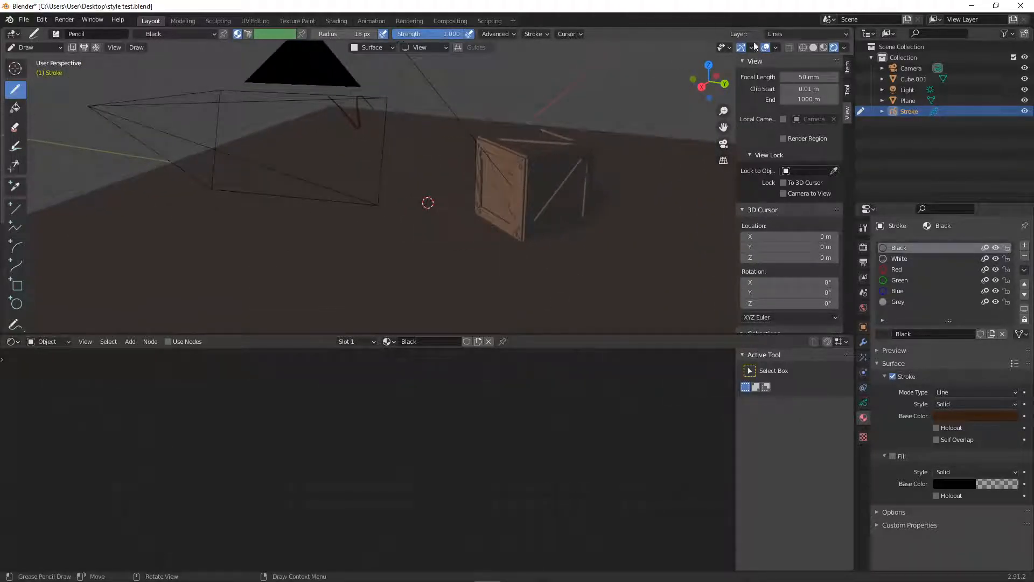
# - Enable Camera to View, frame the crate through the camera and save the file
pyautogui.click(722, 145)
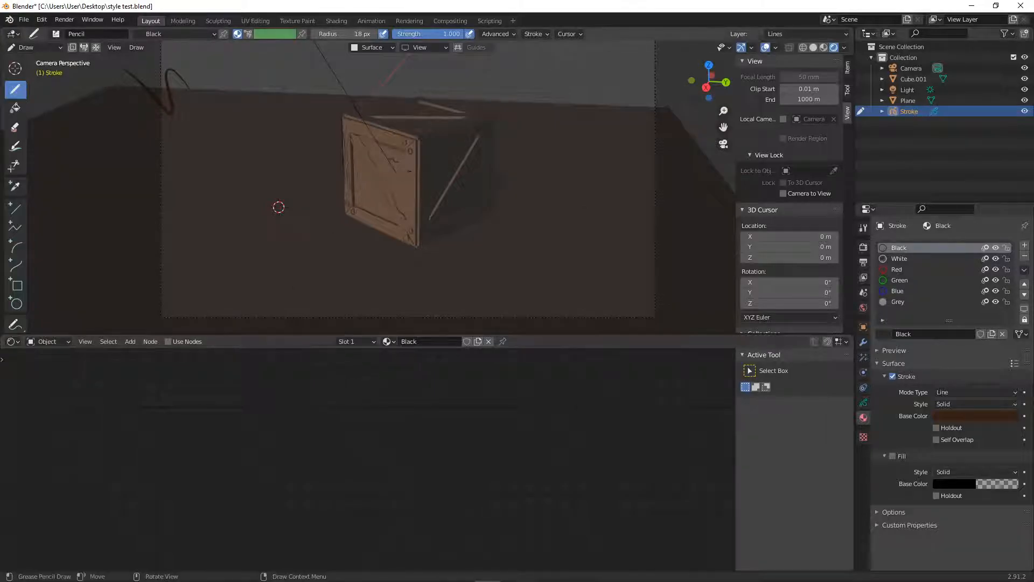
pyautogui.moveTo(377, 215); pyautogui.dragTo(393, 210, button='middle')
pyautogui.press('KP_0')
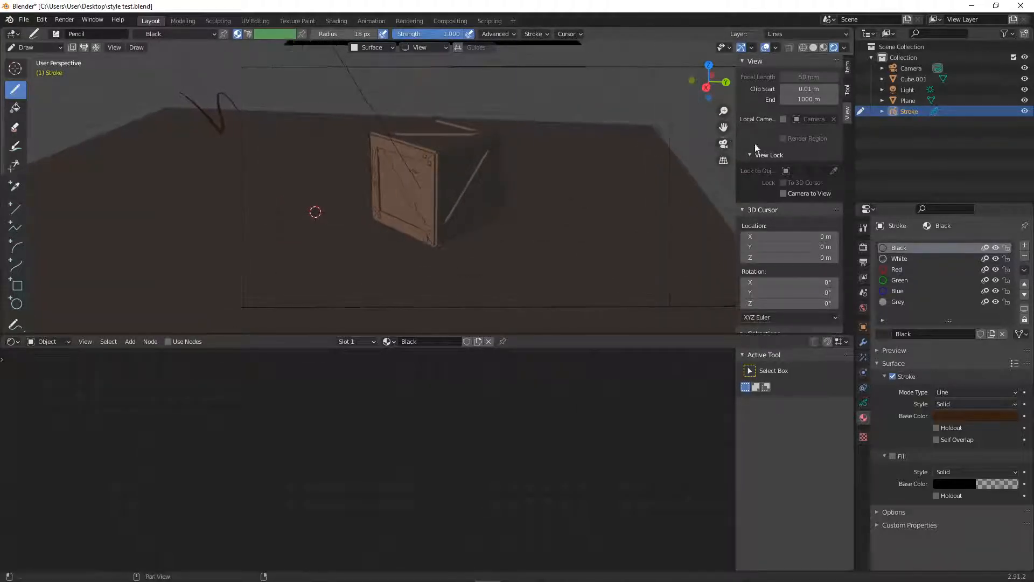
pyautogui.moveTo(276, 208)
pyautogui.mouseDown(button='middle')
pyautogui.moveTo(265, 210)
pyautogui.moveTo(309, 192)
pyautogui.moveTo(267, 216)
pyautogui.moveTo(277, 192)
pyautogui.moveTo(305, 175)
pyautogui.moveTo(302, 187)
pyautogui.moveTo(318, 178)
pyautogui.moveTo(307, 175)
pyautogui.moveTo(381, 168)
pyautogui.moveTo(291, 186)
pyautogui.mouseUp(button='middle')
pyautogui.hotkey('ctrl', 's')
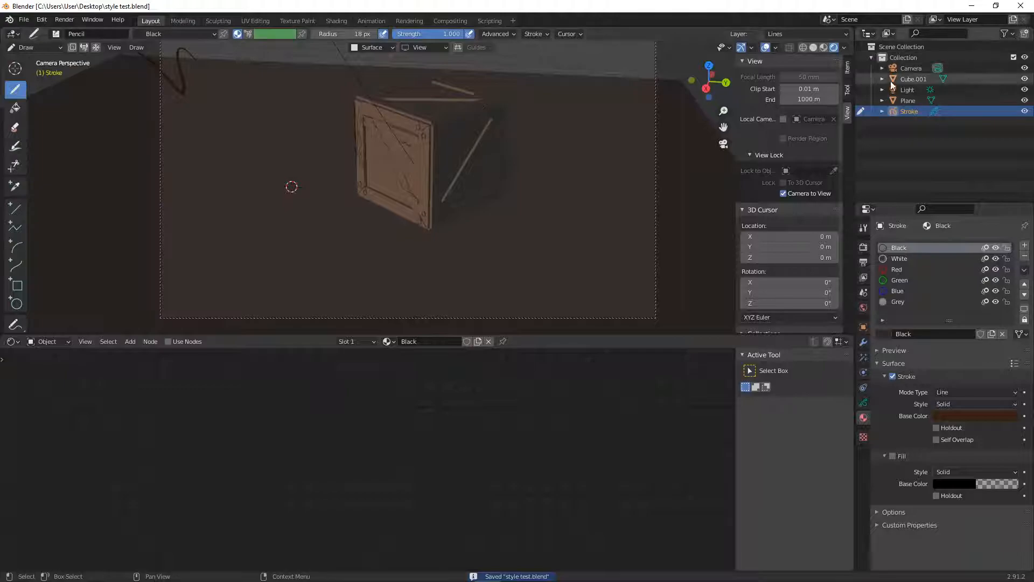
# - Switch to the other Blender window with sculpt01.blend1 and bring the horned character's head into close view
pyautogui.click(971, 10)
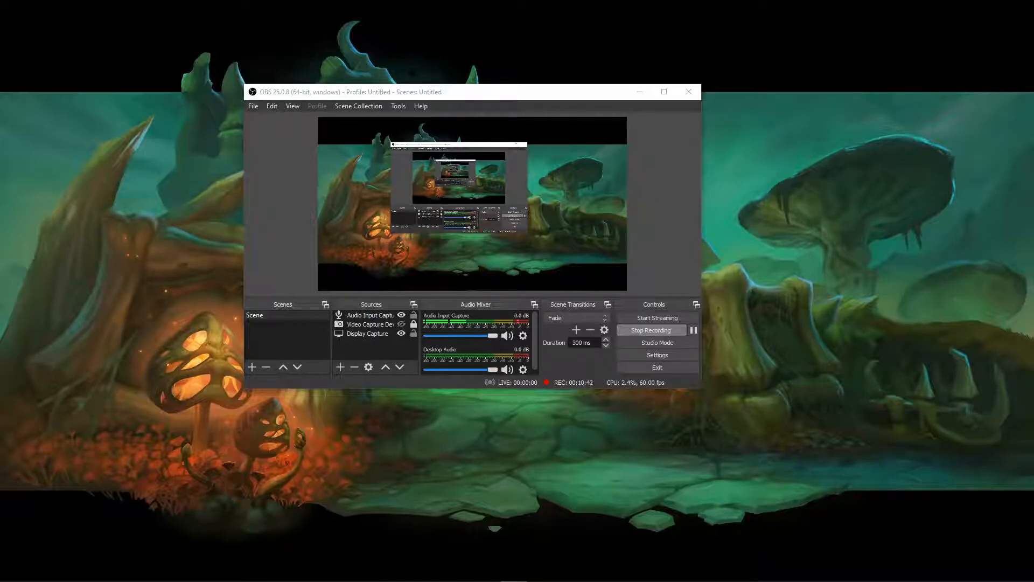
pyautogui.moveTo(0, 185); pyautogui.dragTo(478, 1)
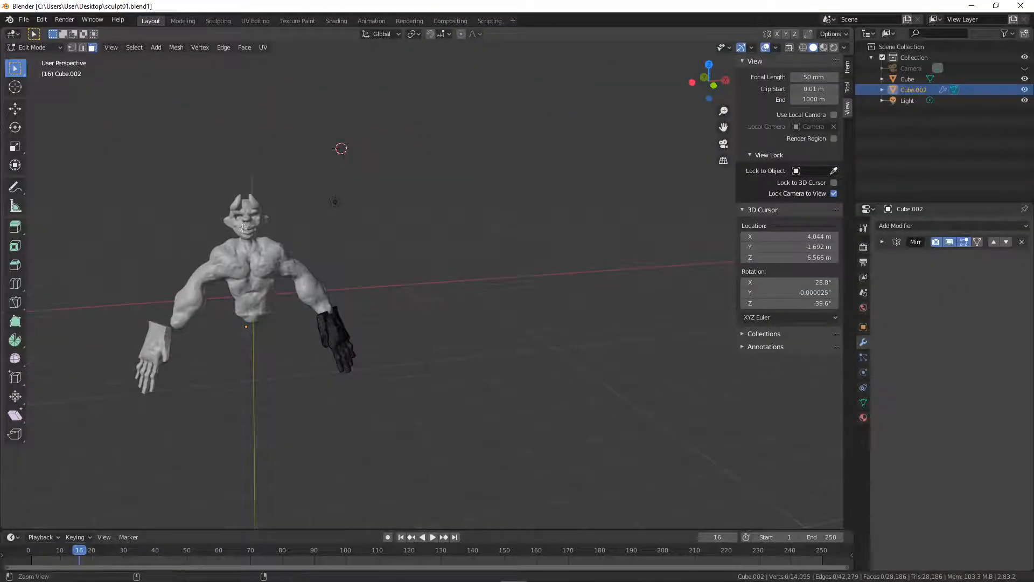
pyautogui.scroll(5, 263, 189)
pyautogui.moveTo(264, 189)
pyautogui.keyDown('shift'); pyautogui.mouseDown(button='middle')
pyautogui.moveTo(321, 237)
pyautogui.moveTo(545, 288)
pyautogui.moveTo(468, 279)
pyautogui.moveTo(468, 250)
pyautogui.mouseUp(button='middle'); pyautogui.keyUp('shift')
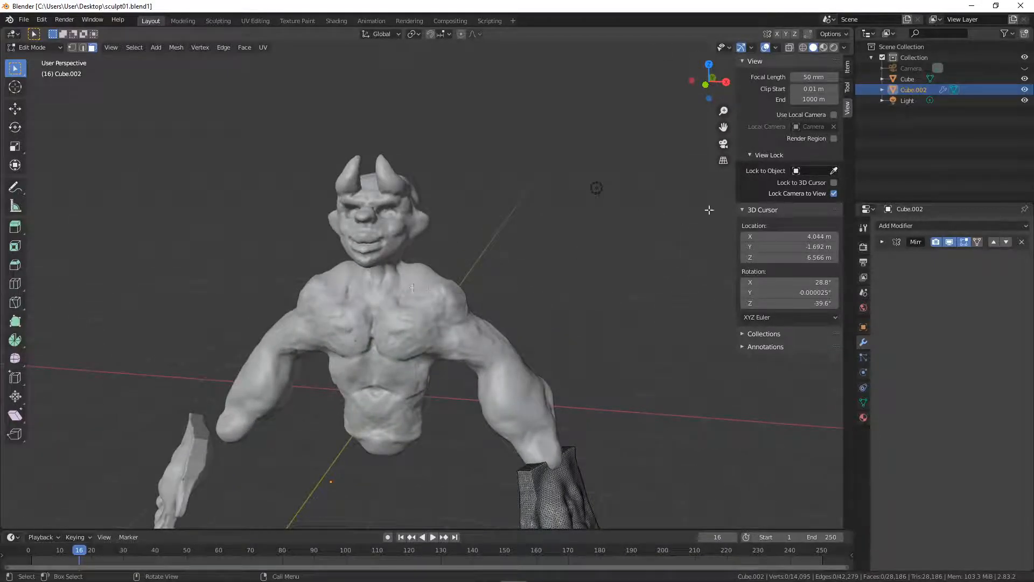
pyautogui.scroll(3, 400, 232)
pyautogui.moveTo(401, 232); pyautogui.dragTo(493, 231, button='middle')
# - Switch the sculpt scene from Edit Mode to Object Mode
pyautogui.hotkey('shift', 'a')
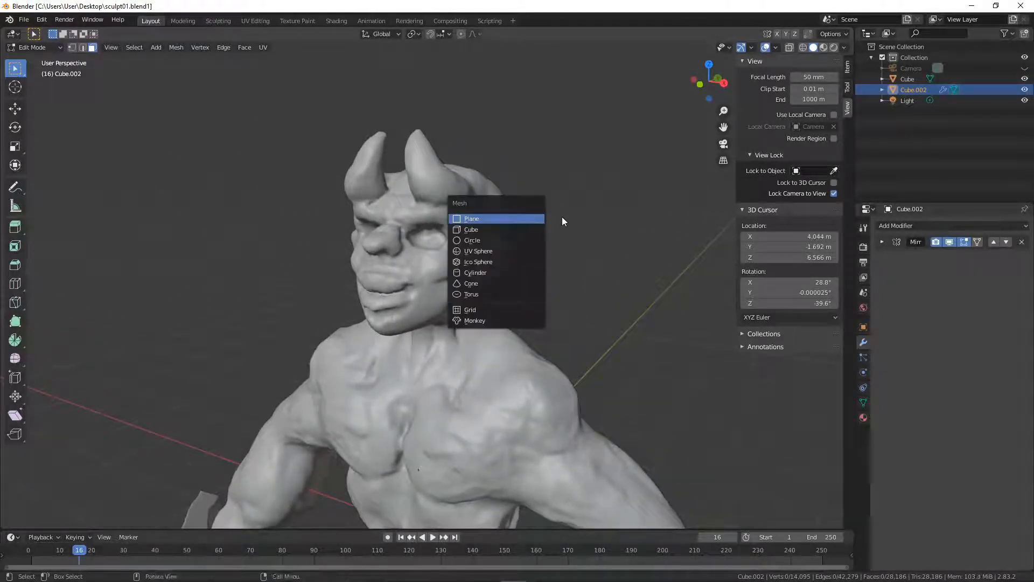
pyautogui.press('Escape')
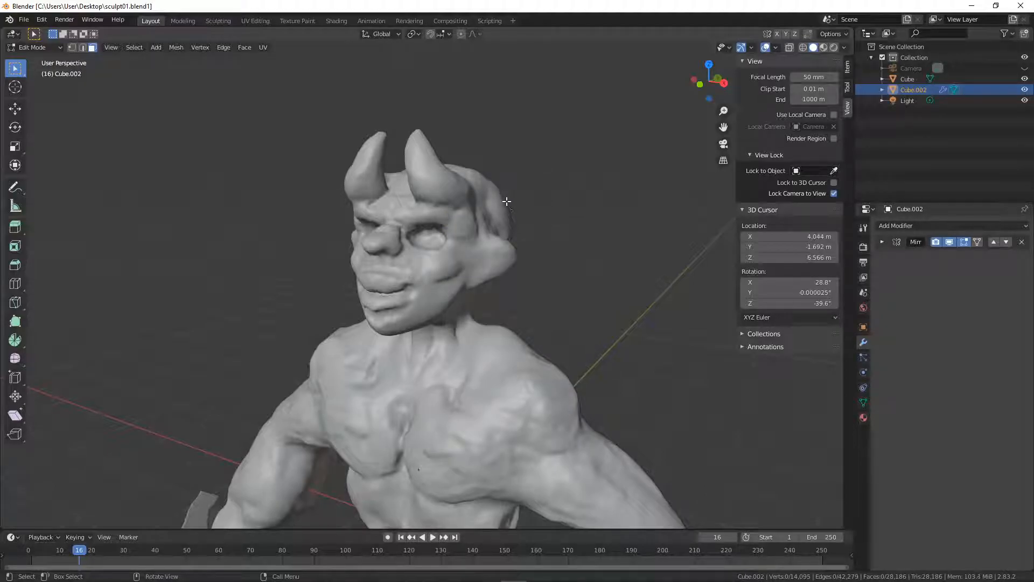
pyautogui.hotkey('ctrl', 'Tab')
pyautogui.click(418, 204)
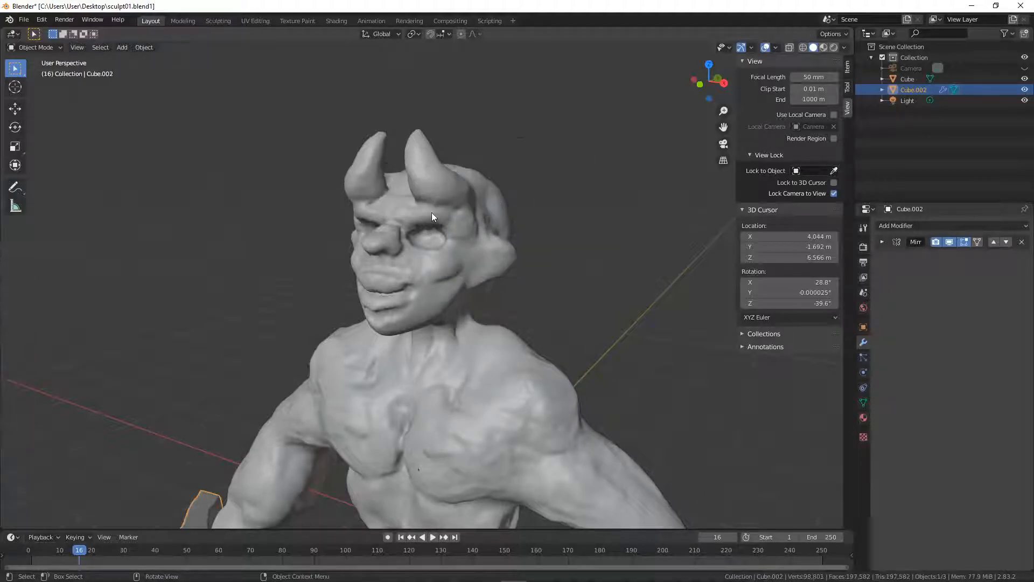
pyautogui.hotkey('shift', 'a')
pyautogui.moveTo(517, 272)
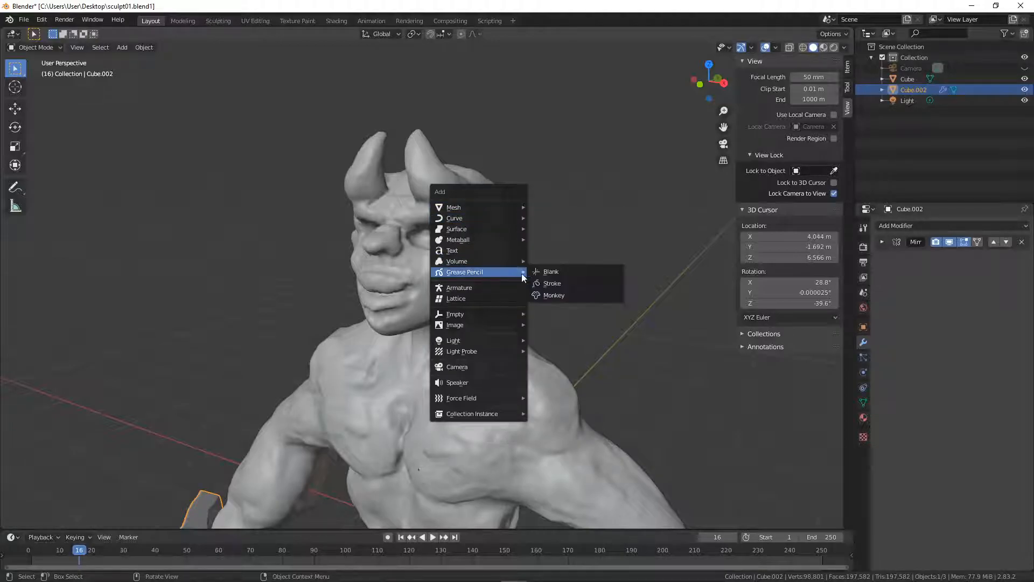
pyautogui.click(558, 272)
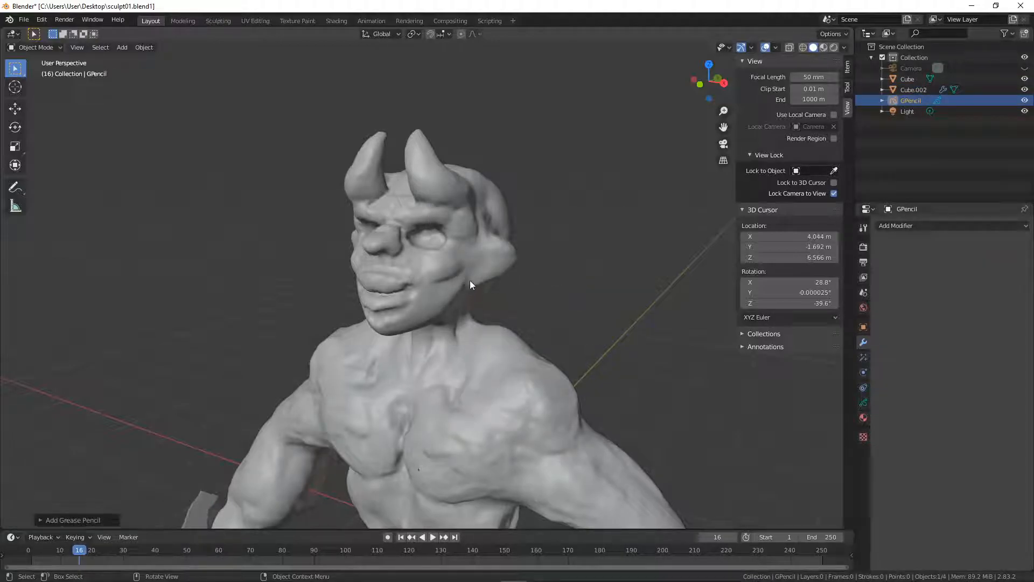
pyautogui.hotkey('ctrl', 'z')
# - Add a Grease Pencil Stroke object to the sculpt scene and switch it to Draw mode
pyautogui.hotkey('shift', 'a')
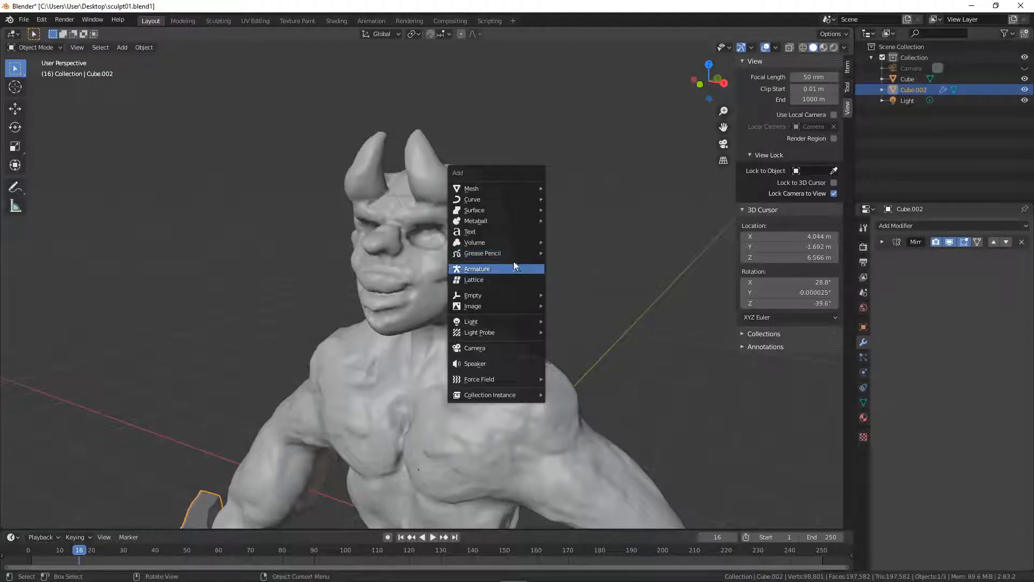
pyautogui.moveTo(533, 253)
pyautogui.click(581, 264)
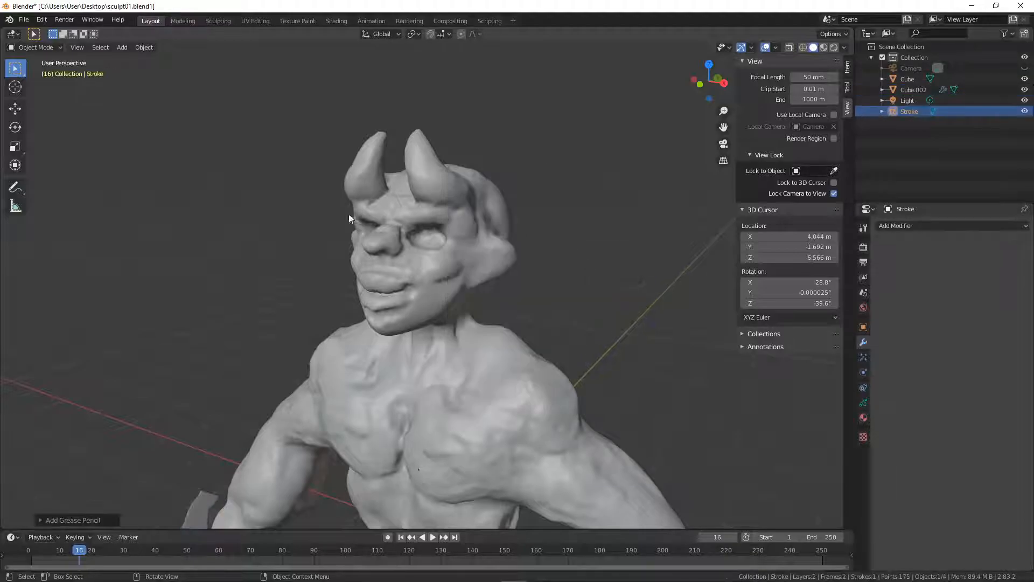
pyautogui.hotkey('ctrl', 'Tab')
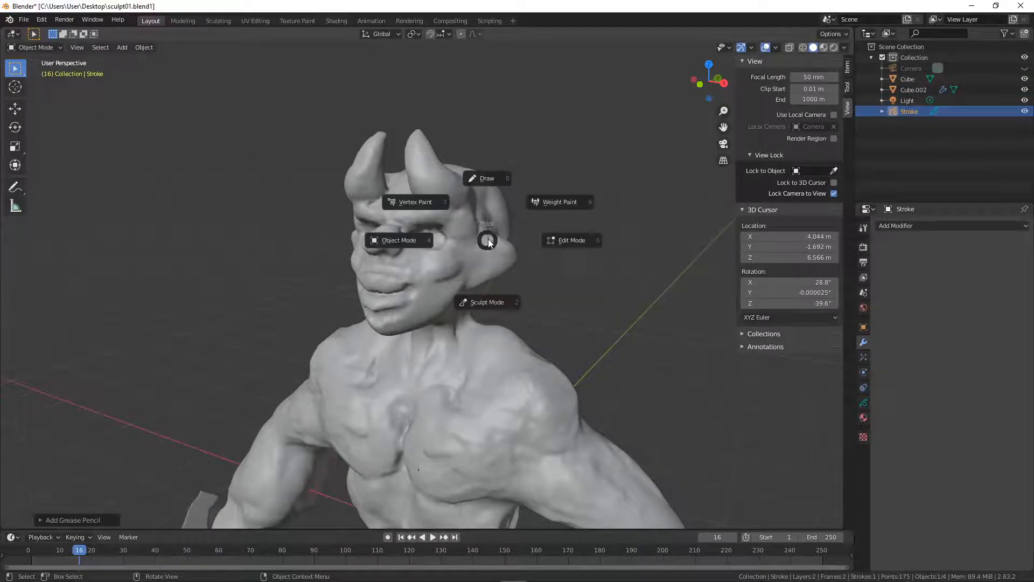
pyautogui.click(487, 178)
# - Review the new stroke's viewport display settings and its Lines and Colors layers
pyautogui.click(863, 327)
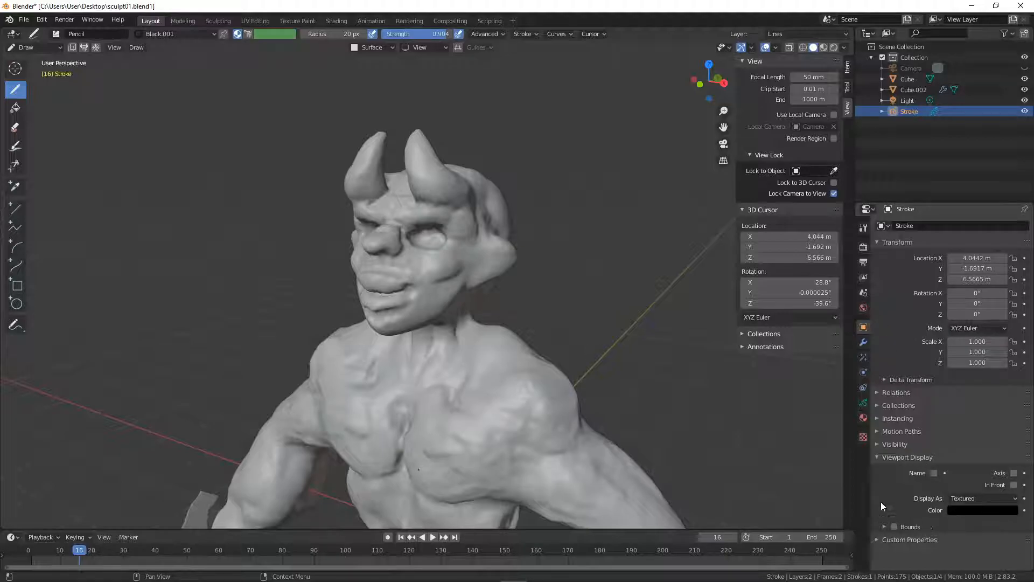
pyautogui.click(863, 402)
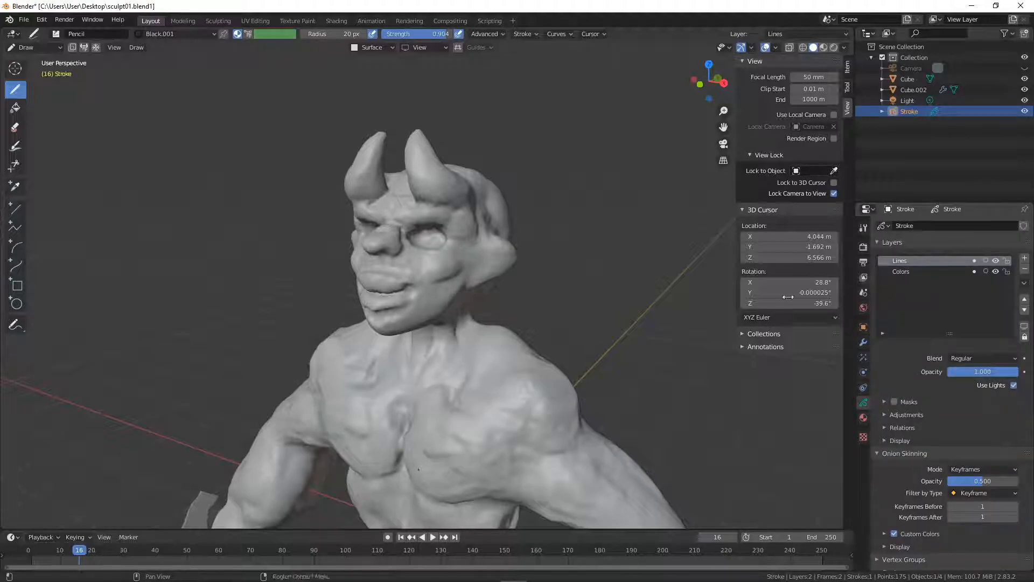
pyautogui.scroll(3, 462, 248)
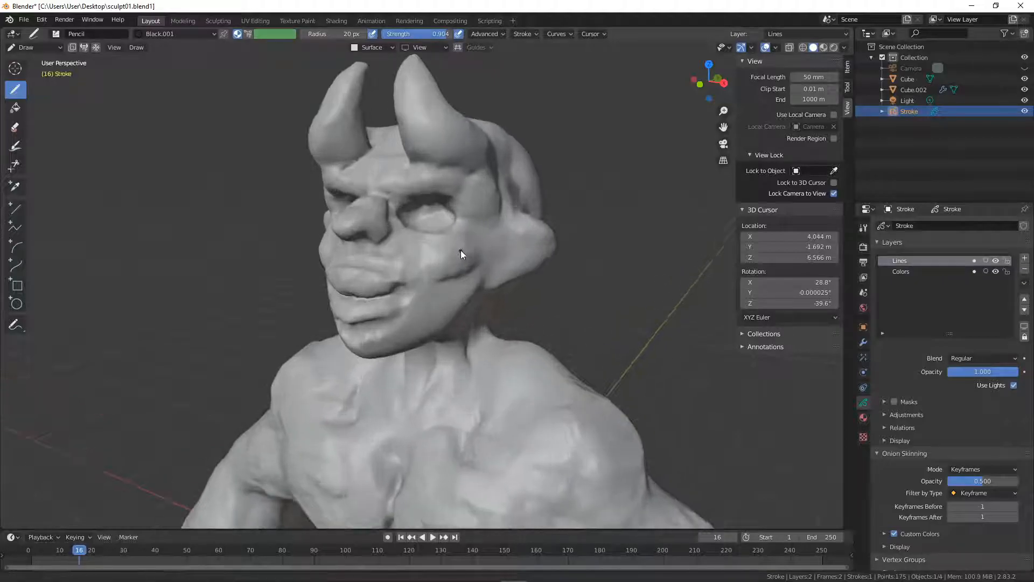
# - Try a stroke on the character's left horn and set the pencil brush radius to 8 px
pyautogui.moveTo(466, 240)
pyautogui.mouseDown(button='middle')
pyautogui.moveTo(457, 261)
pyautogui.moveTo(451, 252)
pyautogui.moveTo(474, 215)
pyautogui.mouseUp(button='middle')
pyautogui.moveTo(518, 140); pyautogui.dragTo(523, 188)
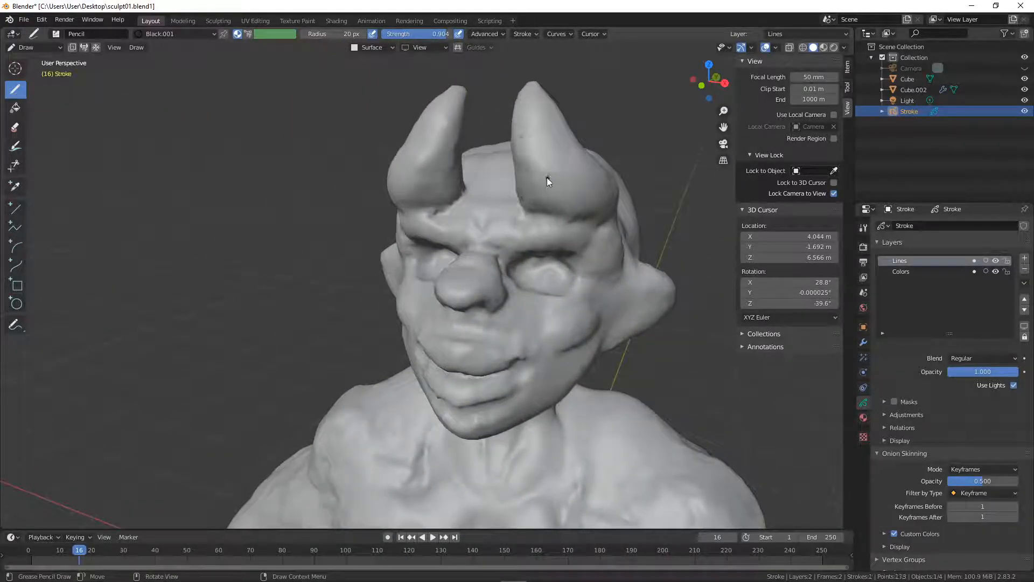
pyautogui.press('f')
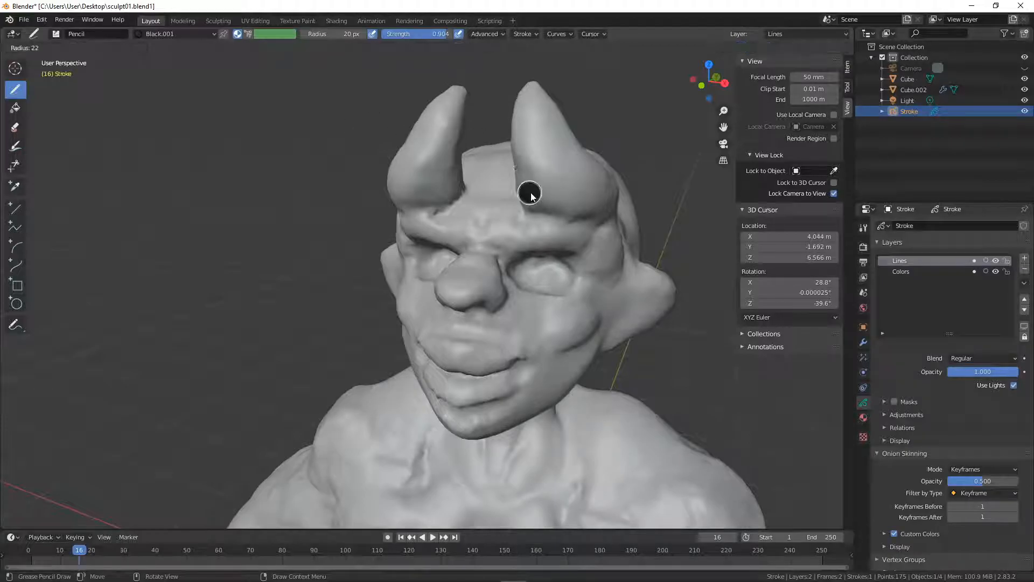
pyautogui.click(529, 200)
# - Draw a black line along the base of the character's left horn and curved contour lines across it up its length
pyautogui.moveTo(542, 213); pyautogui.dragTo(599, 218)
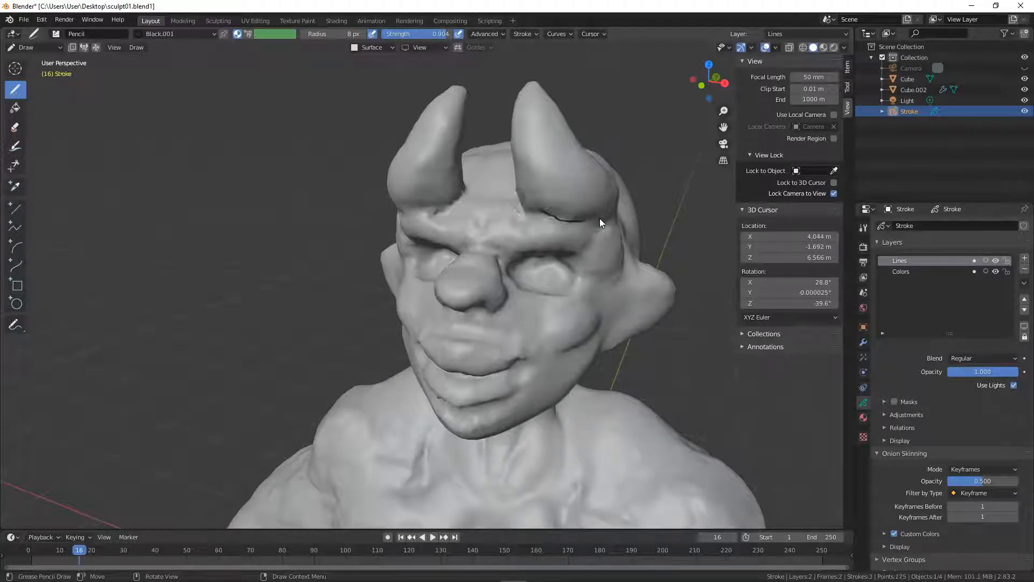
pyautogui.moveTo(584, 213); pyautogui.dragTo(402, 240, button='middle')
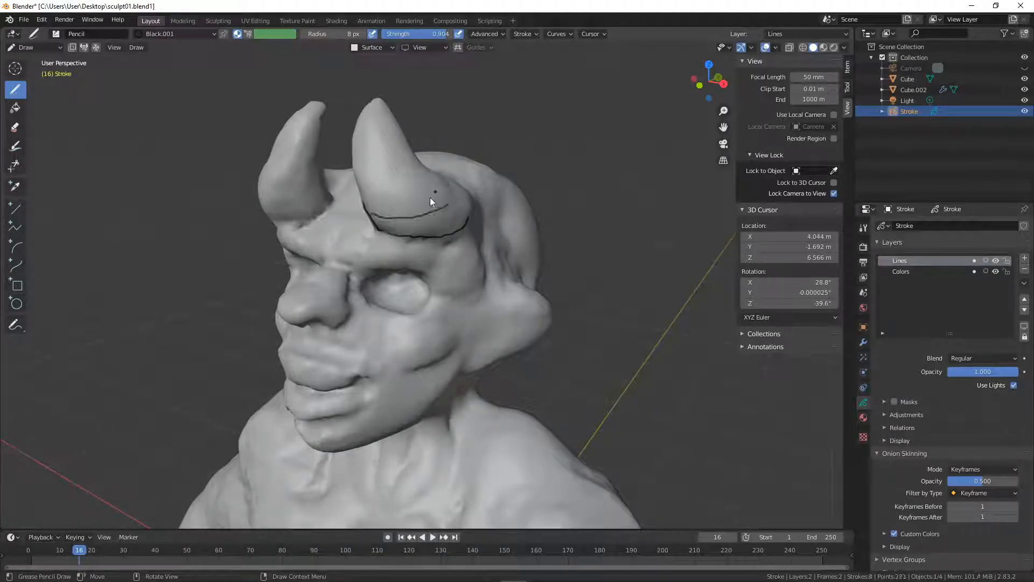
pyautogui.moveTo(368, 211); pyautogui.dragTo(450, 197)
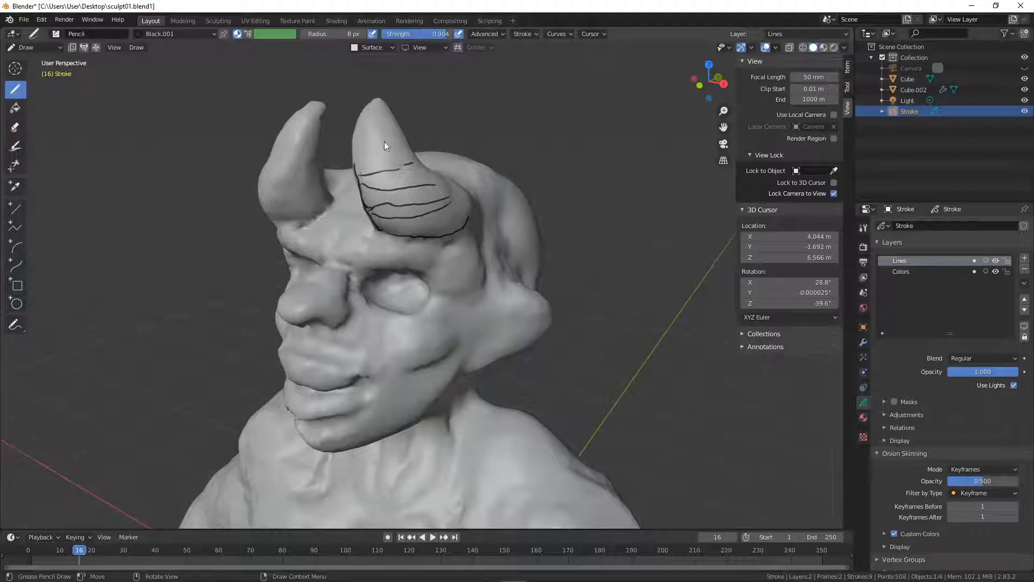
# - Lower the Surface stroke placement offset and draw curved contour lines around the character's right horn
pyautogui.moveTo(425, 152)
pyautogui.mouseDown(button='middle')
pyautogui.moveTo(442, 231)
pyautogui.moveTo(558, 276)
pyautogui.moveTo(543, 290)
pyautogui.moveTo(490, 266)
pyautogui.moveTo(657, 188)
pyautogui.moveTo(578, 231)
pyautogui.moveTo(524, 244)
pyautogui.mouseUp(button='middle')
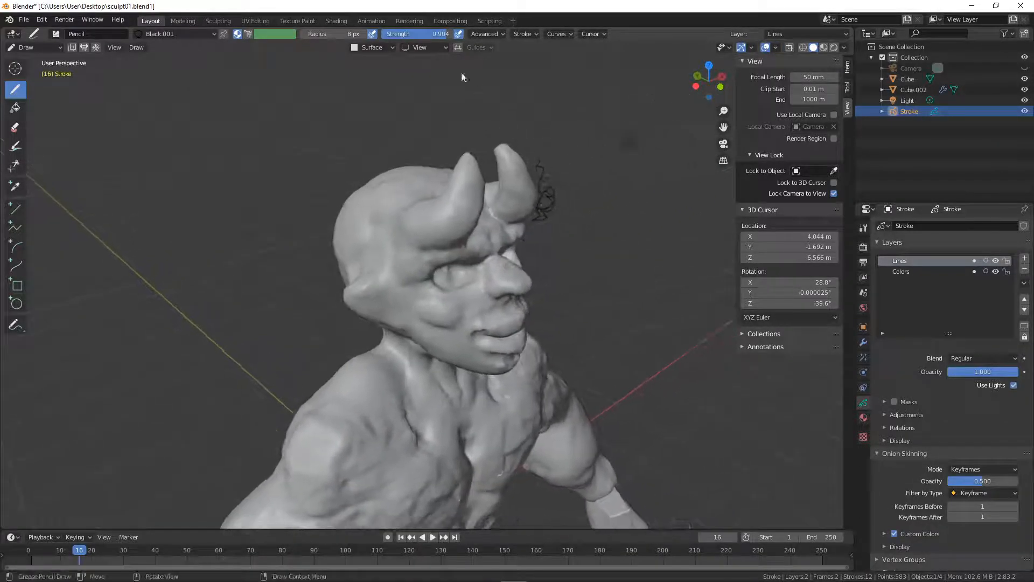
pyautogui.click(388, 47)
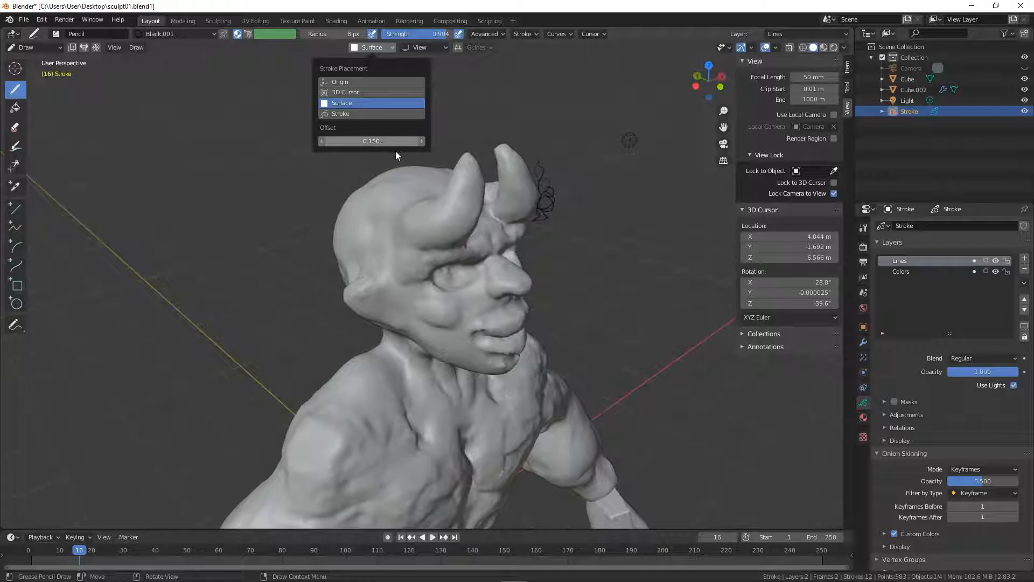
pyautogui.moveTo(382, 141); pyautogui.dragTo(361, 147)
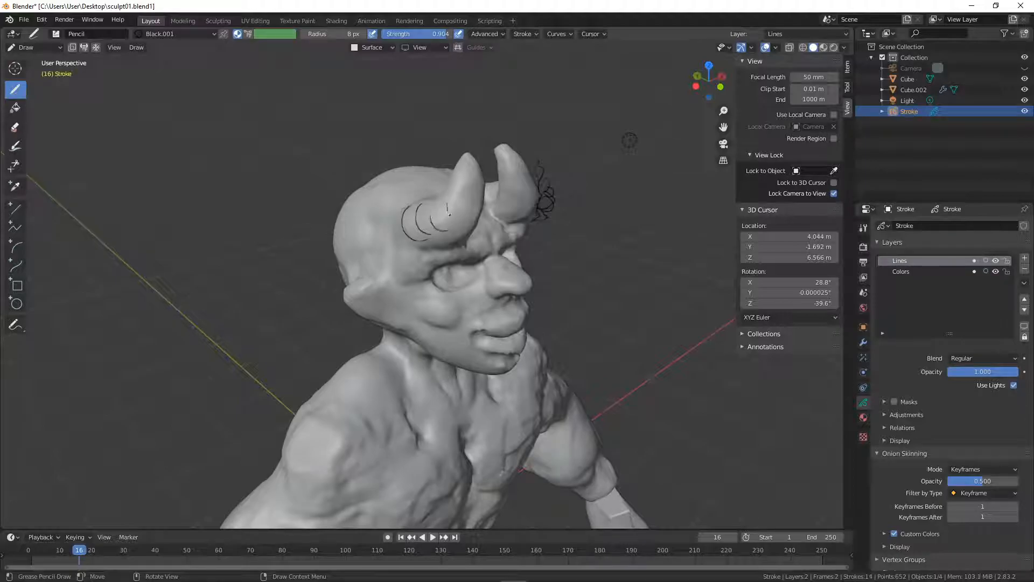
pyautogui.moveTo(474, 218)
pyautogui.mouseDown(button='middle')
pyautogui.moveTo(544, 226)
pyautogui.moveTo(434, 206)
pyautogui.moveTo(469, 216)
pyautogui.moveTo(465, 172)
pyautogui.moveTo(500, 162)
pyautogui.mouseUp(button='middle')
pyautogui.scroll(-5, 469, 216)
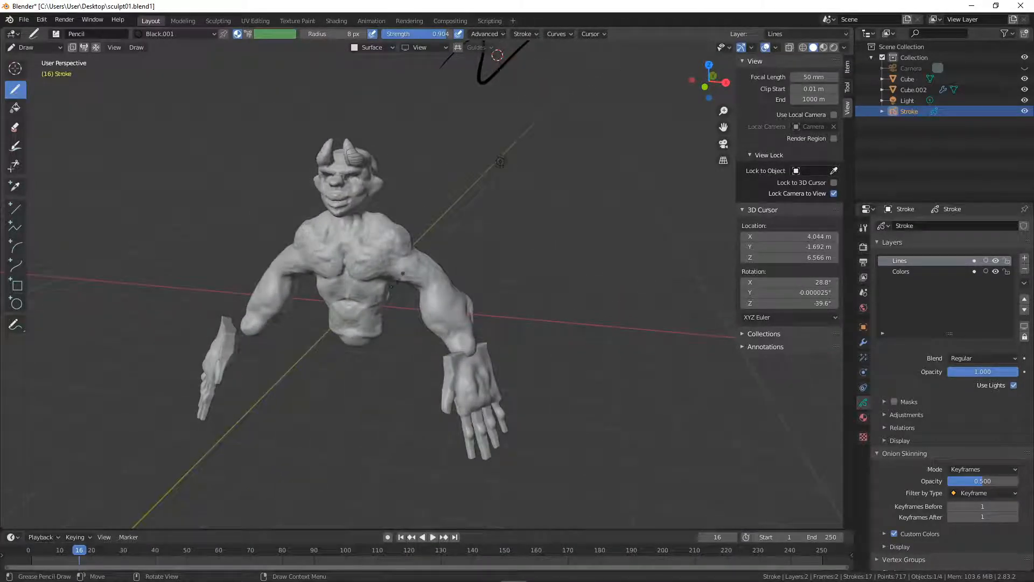
pyautogui.moveTo(387, 236)
pyautogui.mouseDown(button='middle')
pyautogui.moveTo(545, 269)
pyautogui.moveTo(596, 78)
pyautogui.mouseUp(button='middle')
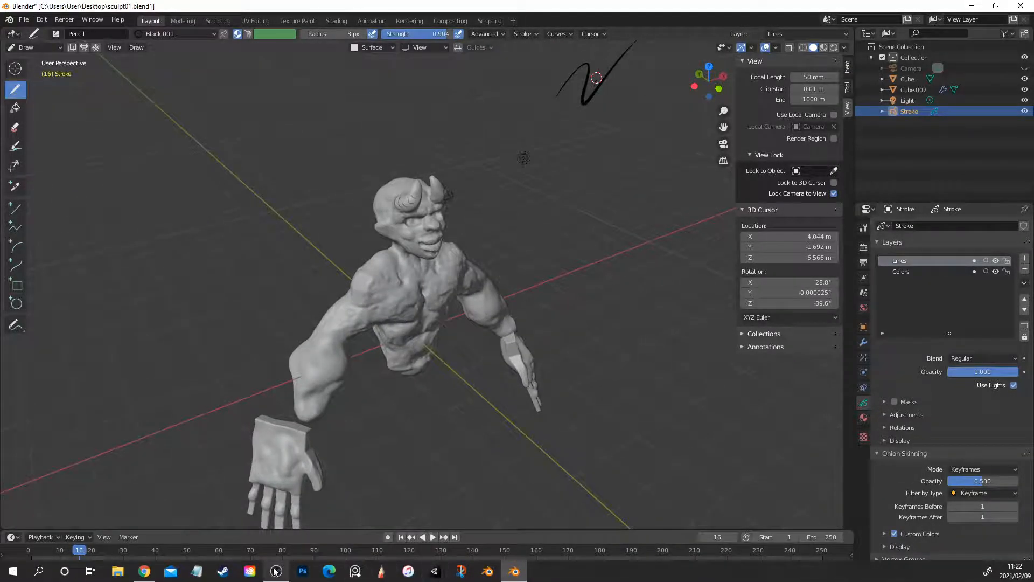